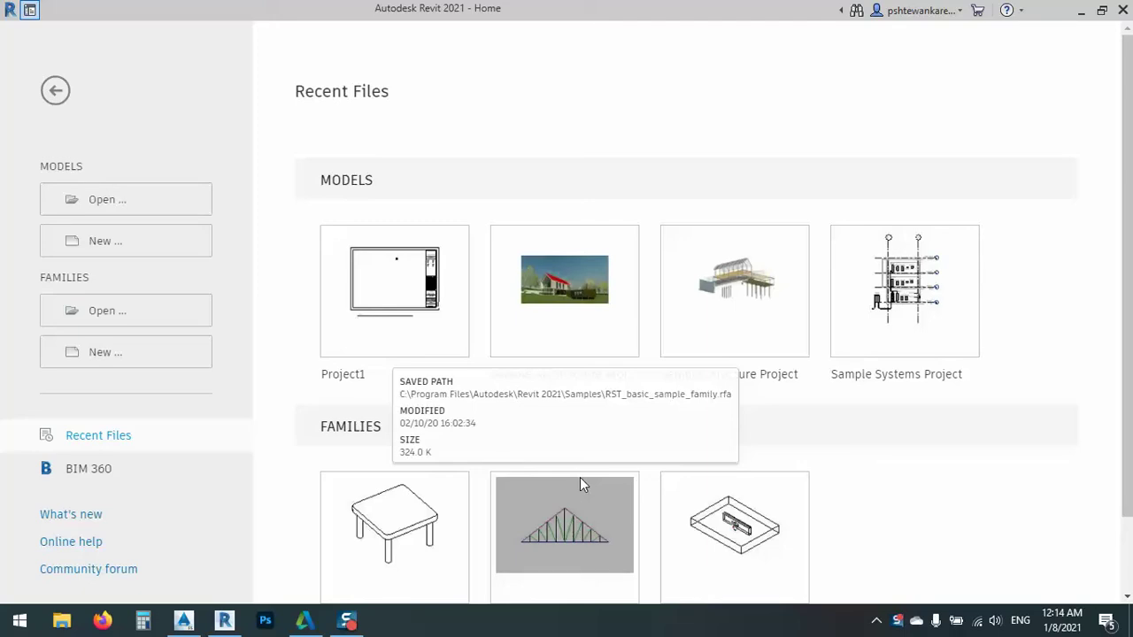
Create a new project based on the Metric-Structural Template
{"action": "left_click", "coordinate": [102, 246]}
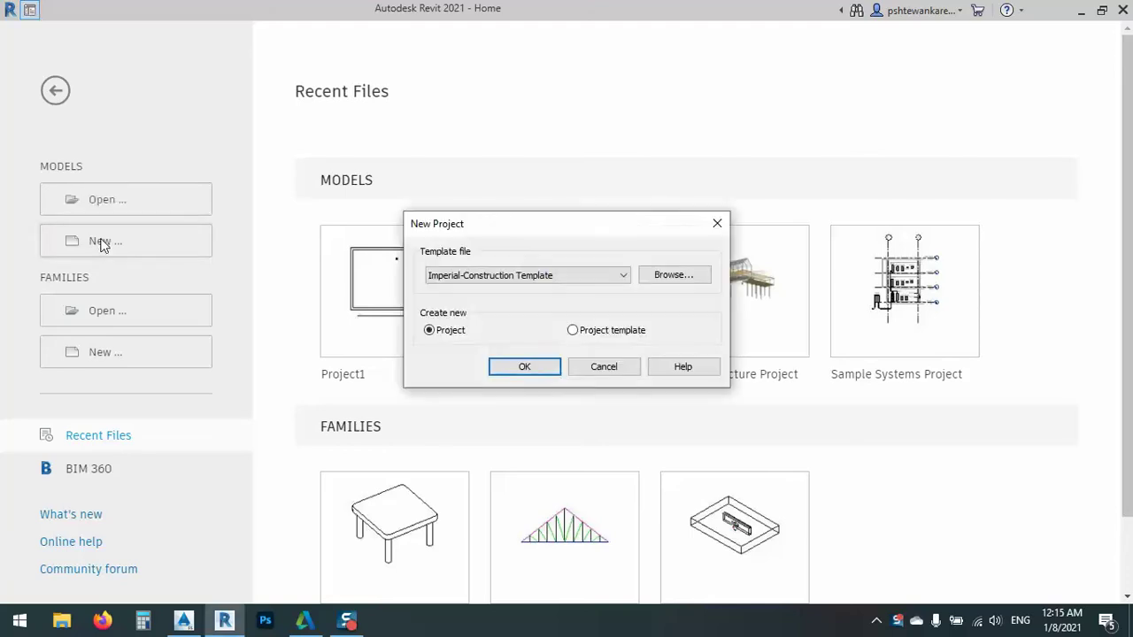
{"action": "left_click", "coordinate": [508, 277]}
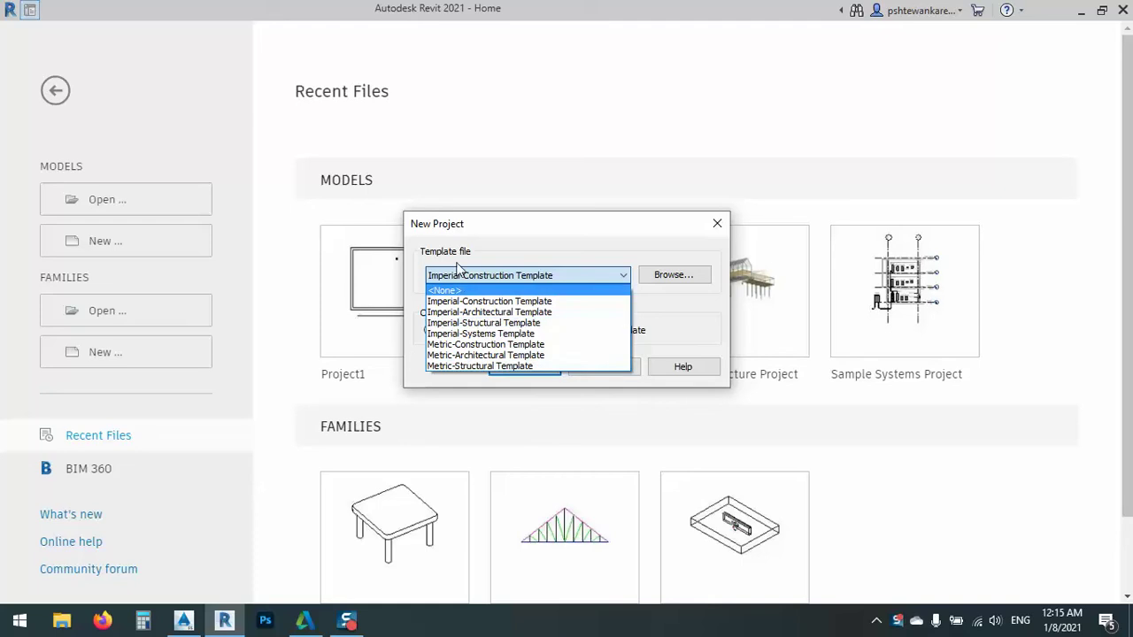
{"action": "left_click", "coordinate": [447, 366]}
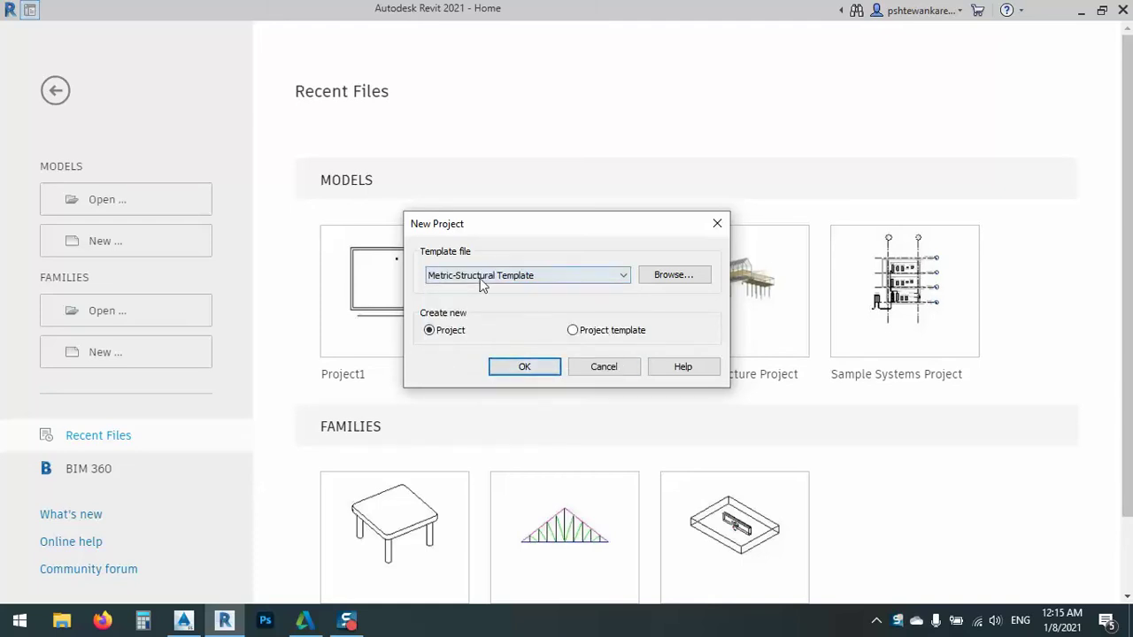
{"action": "left_click", "coordinate": [540, 366]}
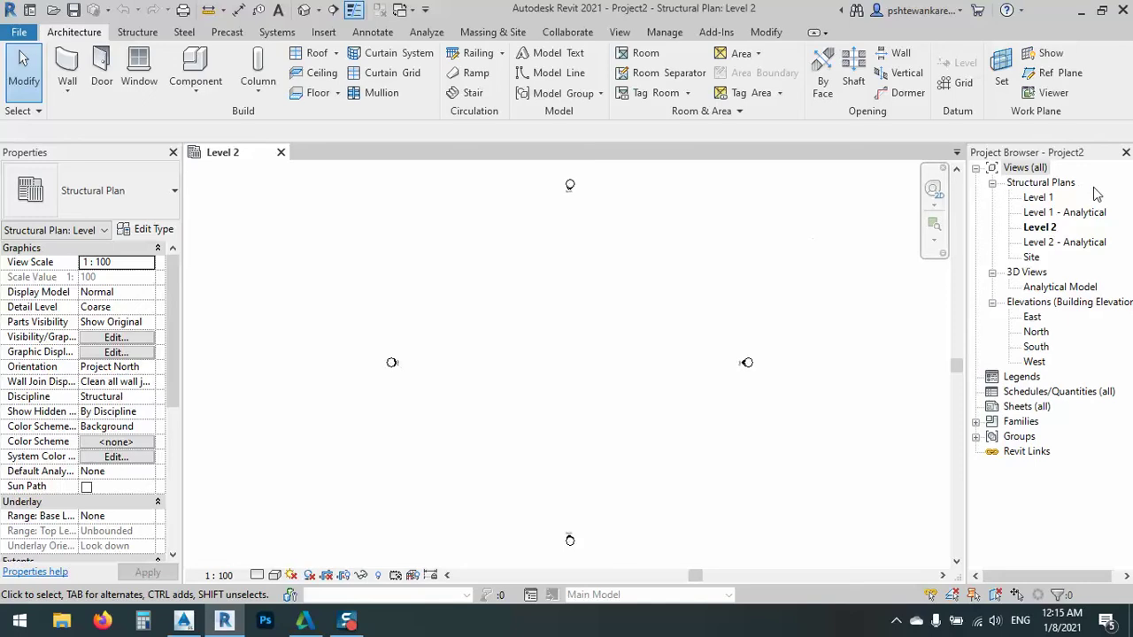
Open the Level 1 structural plan and delete the Level 1 - Analytical and Level 2 - Analytical plan views
{"action": "double_click", "coordinate": [1032, 200]}
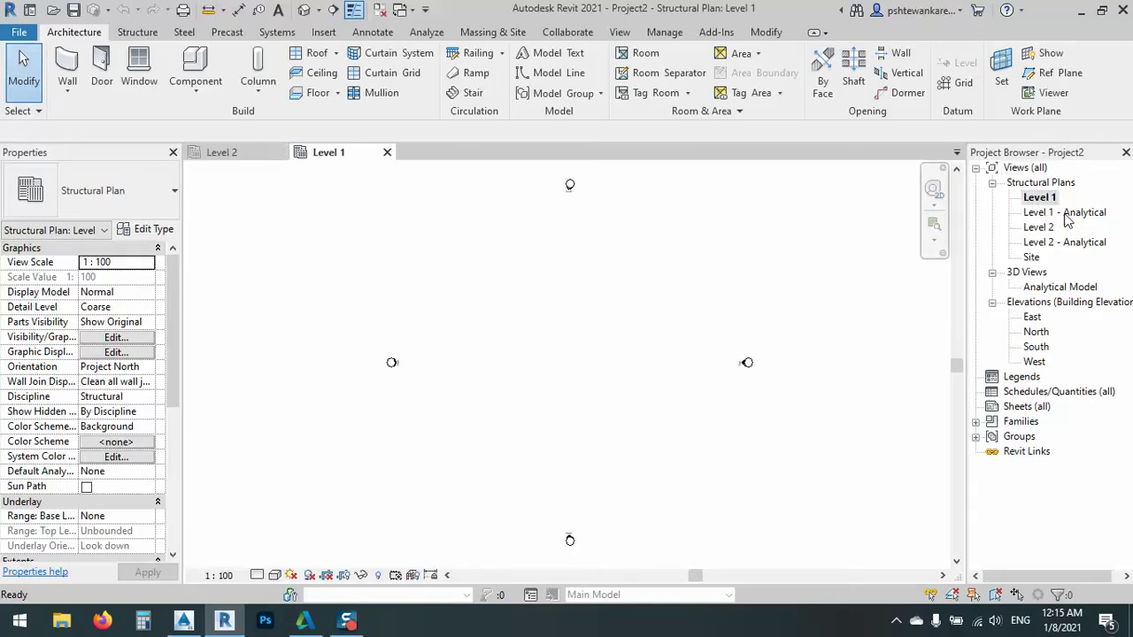
{"action": "left_click", "coordinate": [1052, 215]}
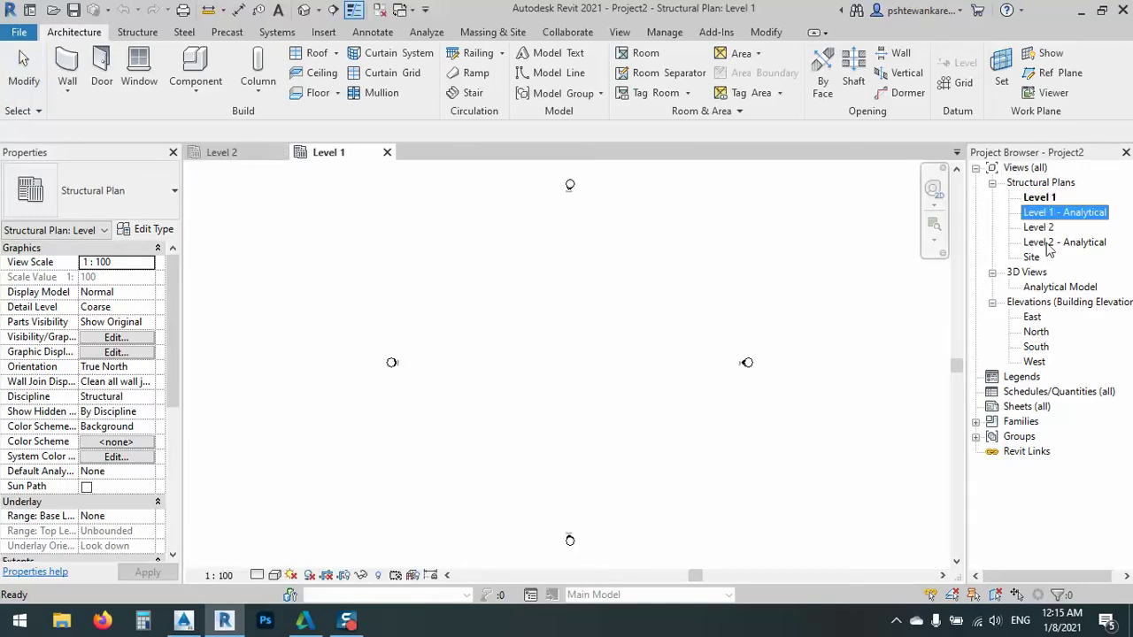
{"action": "left_click", "coordinate": [1049, 244], "text": "ctrl"}
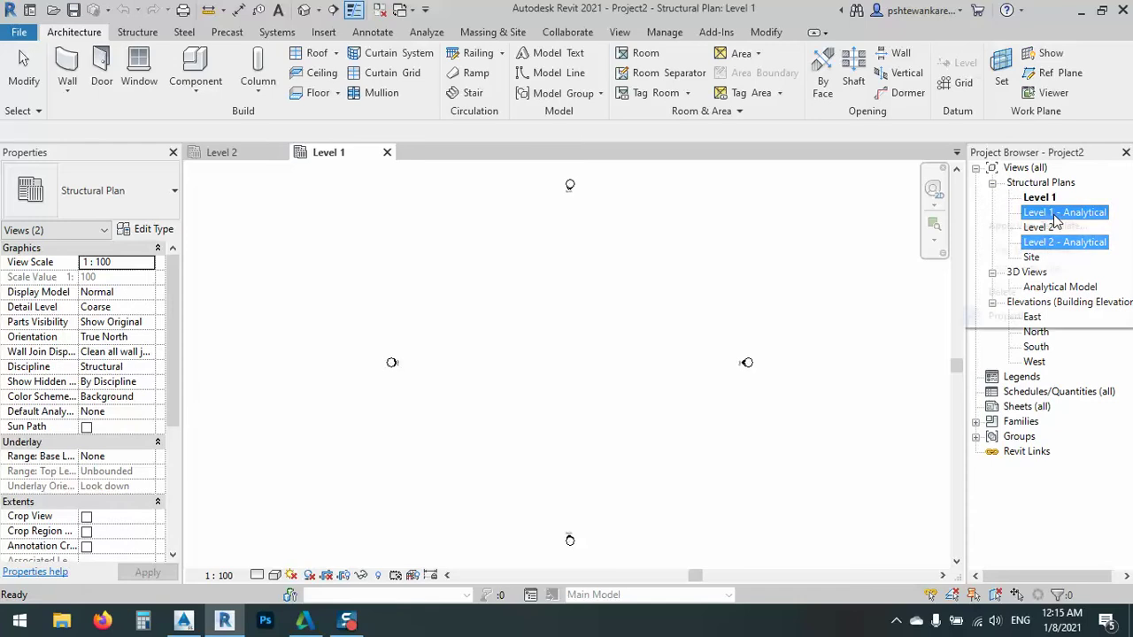
{"action": "right_click", "coordinate": [1059, 218]}
{"action": "left_click", "coordinate": [998, 294]}
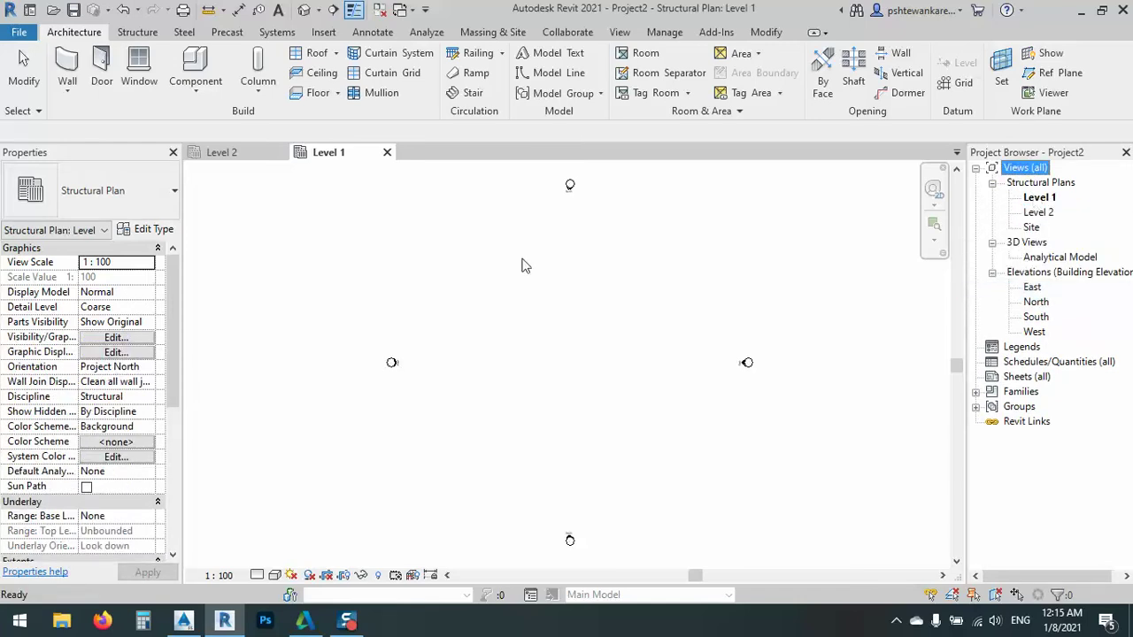
{"action": "left_click", "coordinate": [607, 314]}
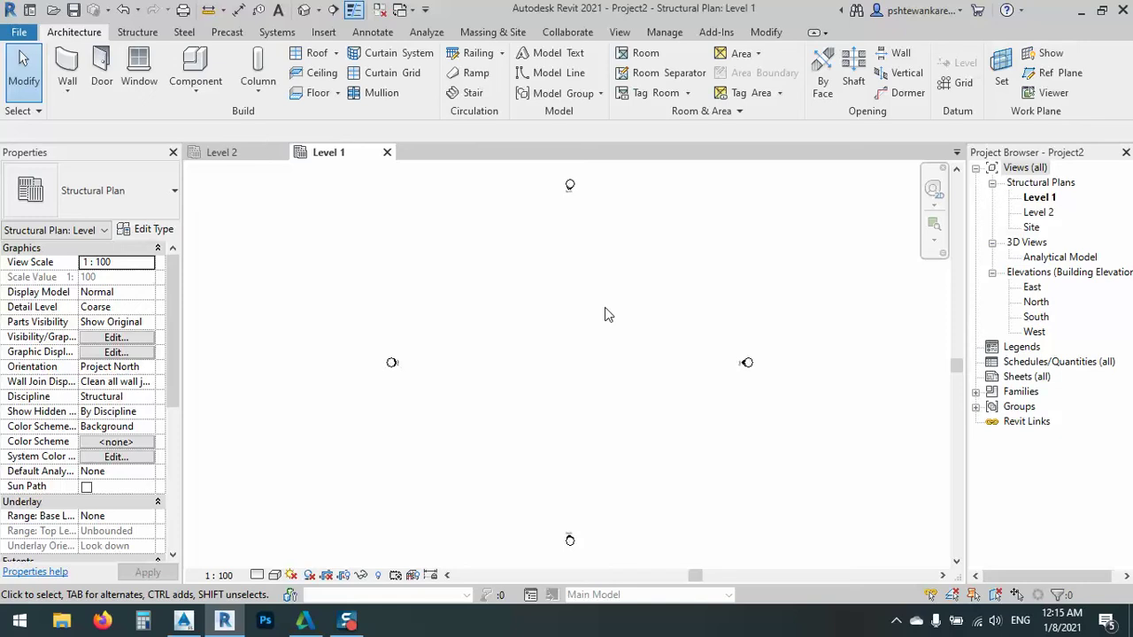
{"action": "left_click", "coordinate": [148, 401]}
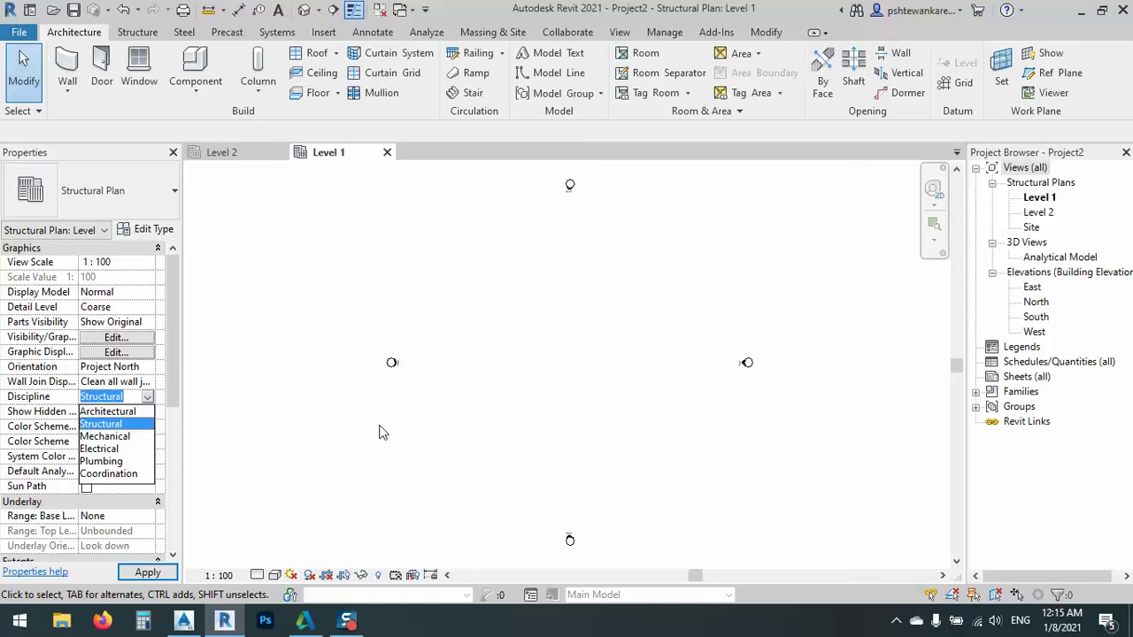
{"action": "left_click", "coordinate": [513, 423]}
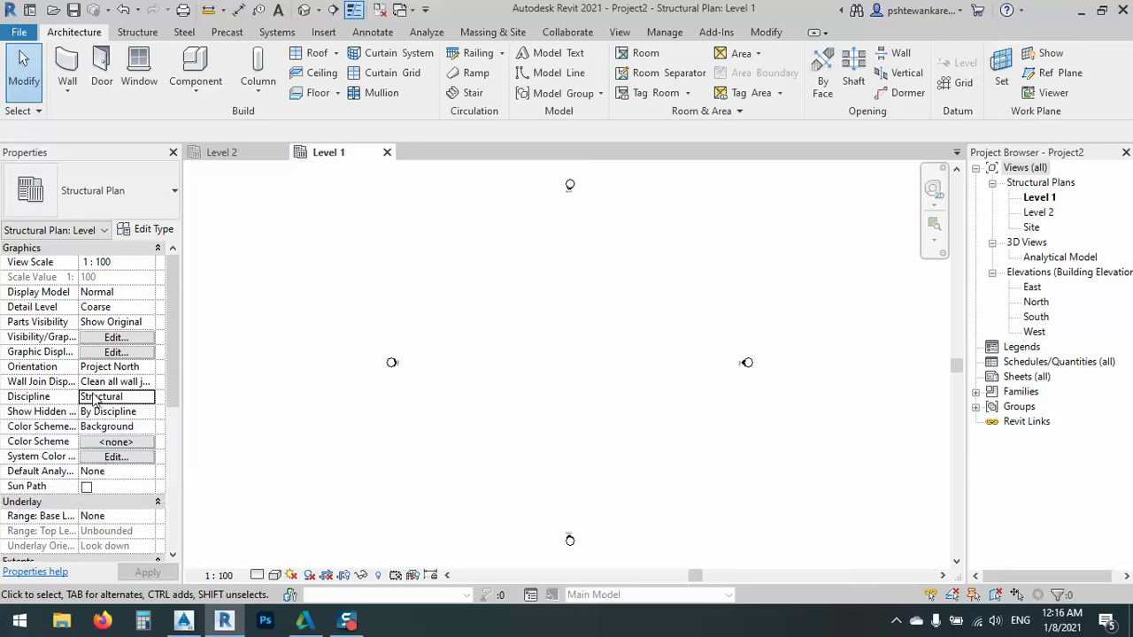
Draw a chain of Generic - 200mm architectural walls between the elevation markers in the Level 1 plan, with their height up to Level 2
{"action": "left_click", "coordinate": [74, 63]}
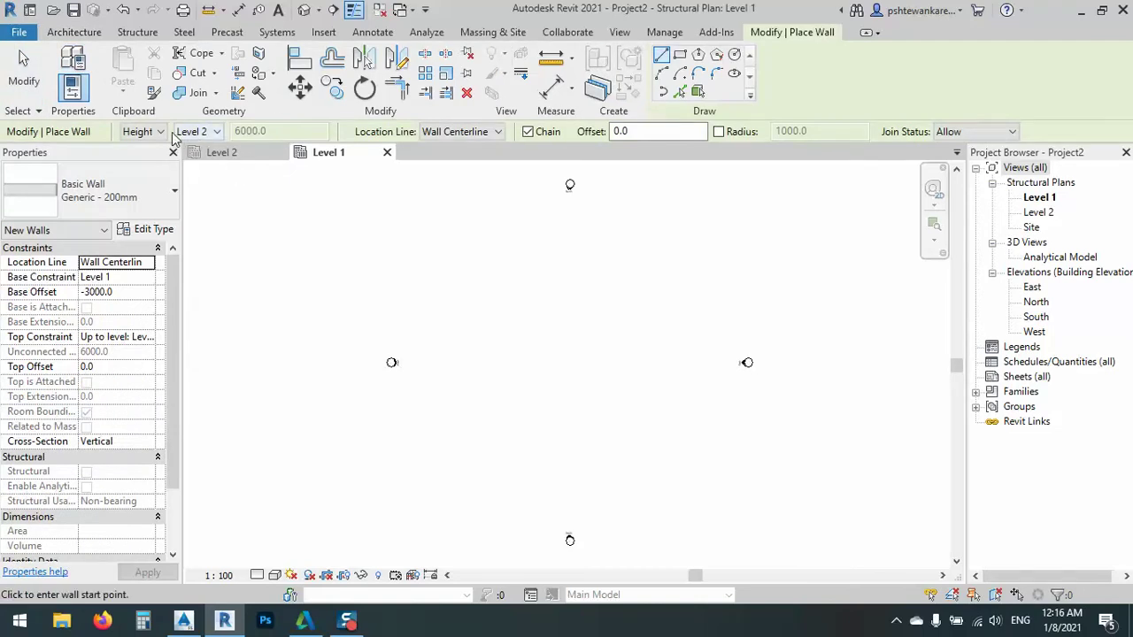
{"action": "left_click", "coordinate": [547, 297]}
{"action": "left_click", "coordinate": [545, 432]}
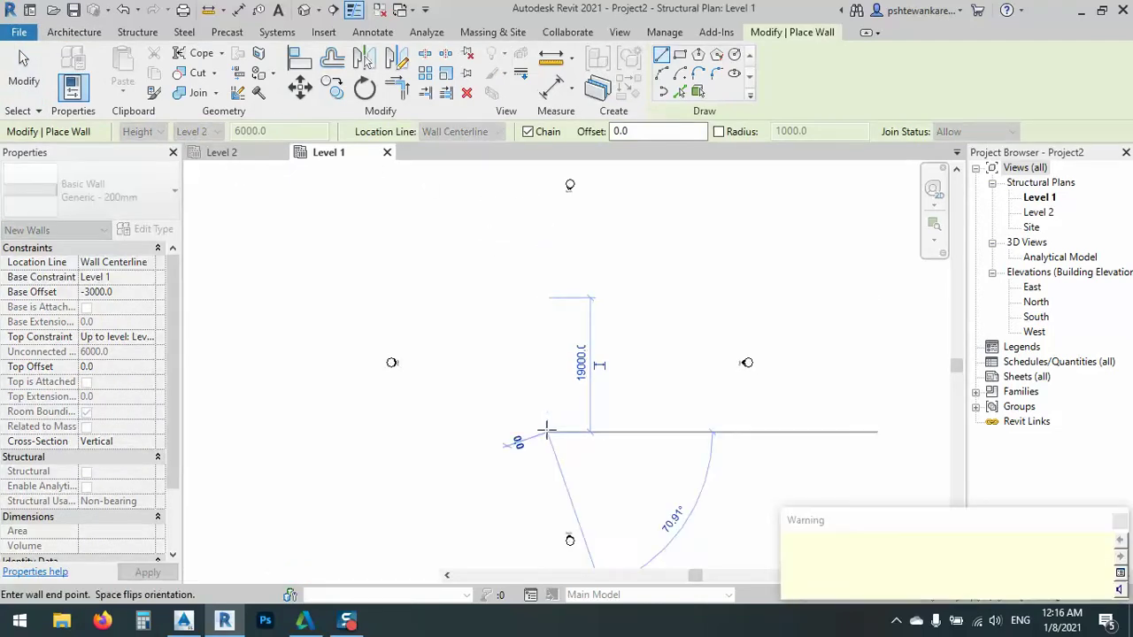
{"action": "left_click", "coordinate": [631, 432]}
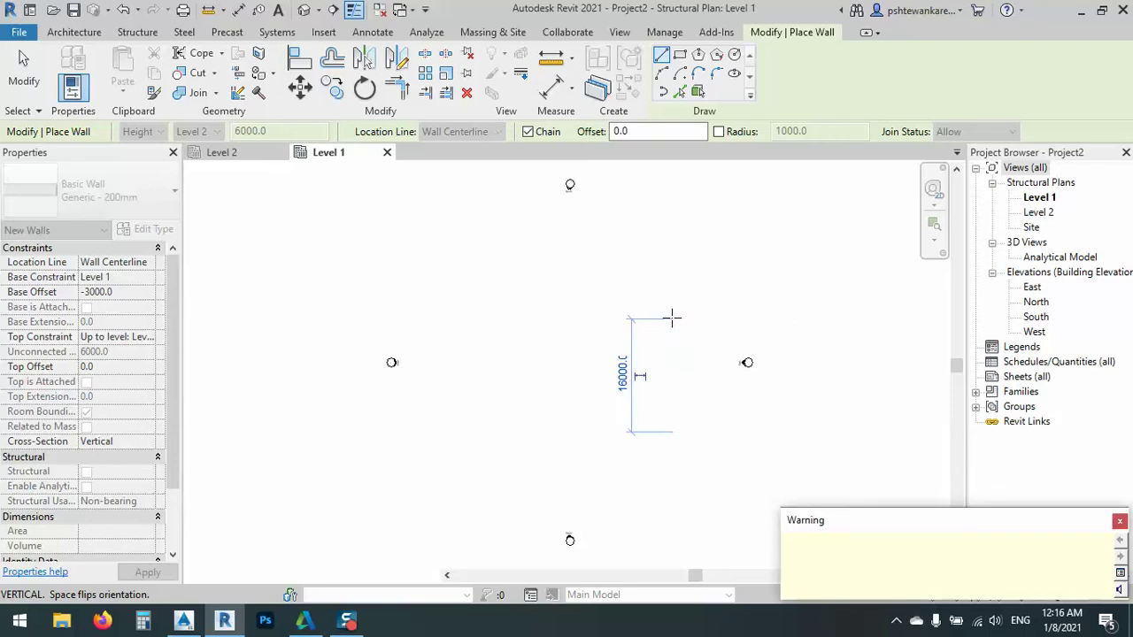
{"action": "right_click", "coordinate": [610, 298]}
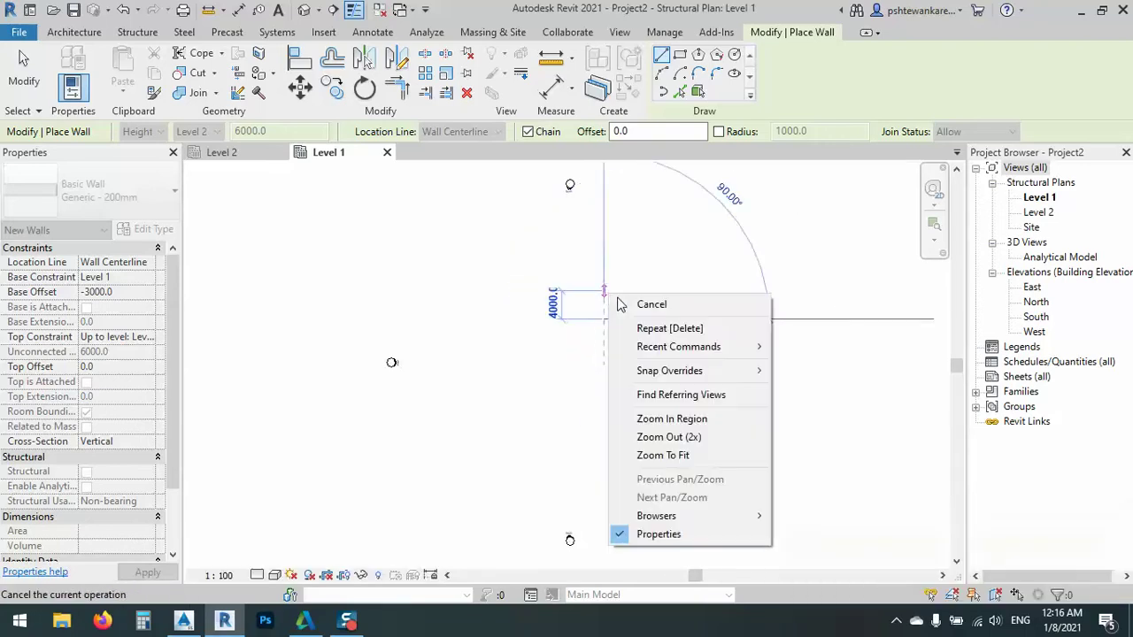
{"action": "left_click", "coordinate": [624, 304]}
{"action": "right_click", "coordinate": [610, 271]}
{"action": "left_click", "coordinate": [638, 279]}
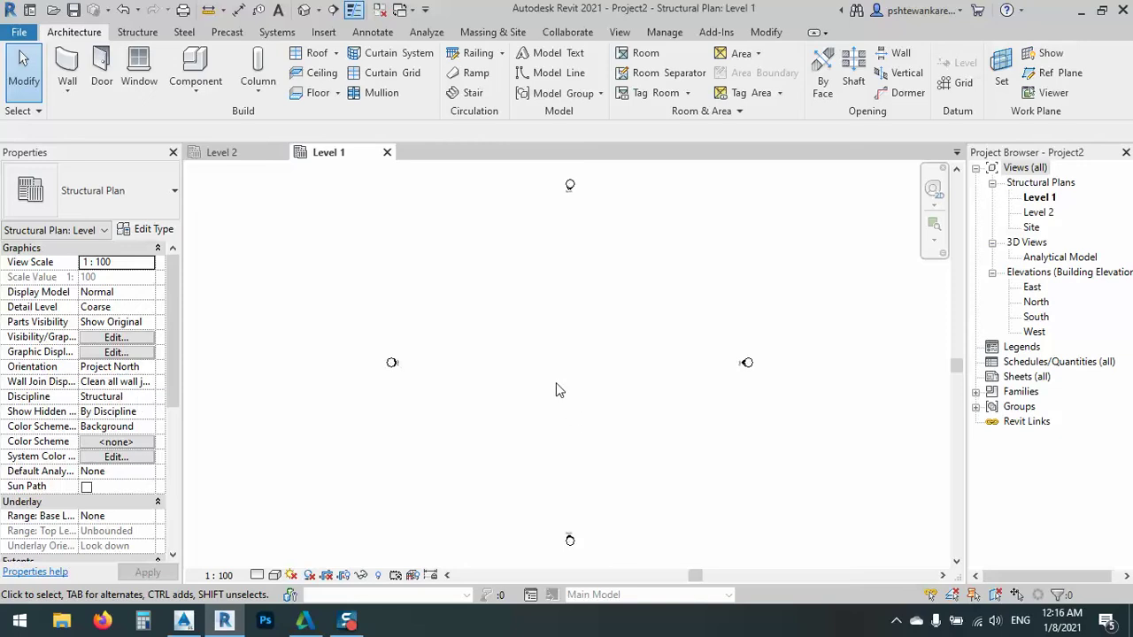
Draw a horizontal Generic - 200mm structural wall about 33000 mm long between the west and east elevation markers in Level 1
{"action": "left_click", "coordinate": [138, 33]}
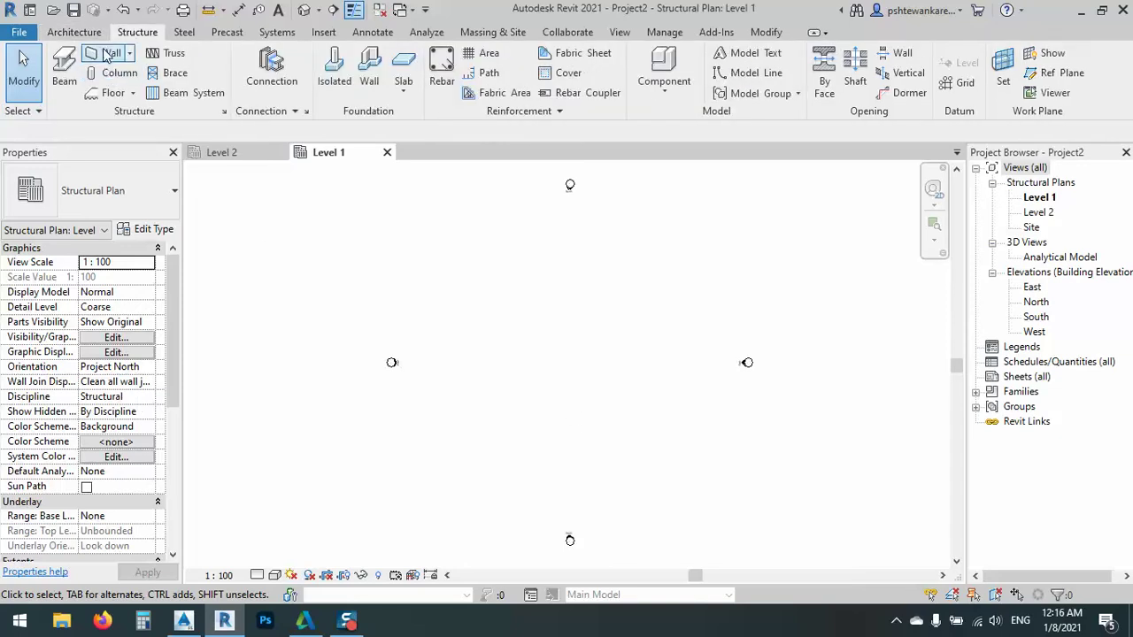
{"action": "left_click", "coordinate": [110, 53]}
{"action": "left_click", "coordinate": [473, 362]}
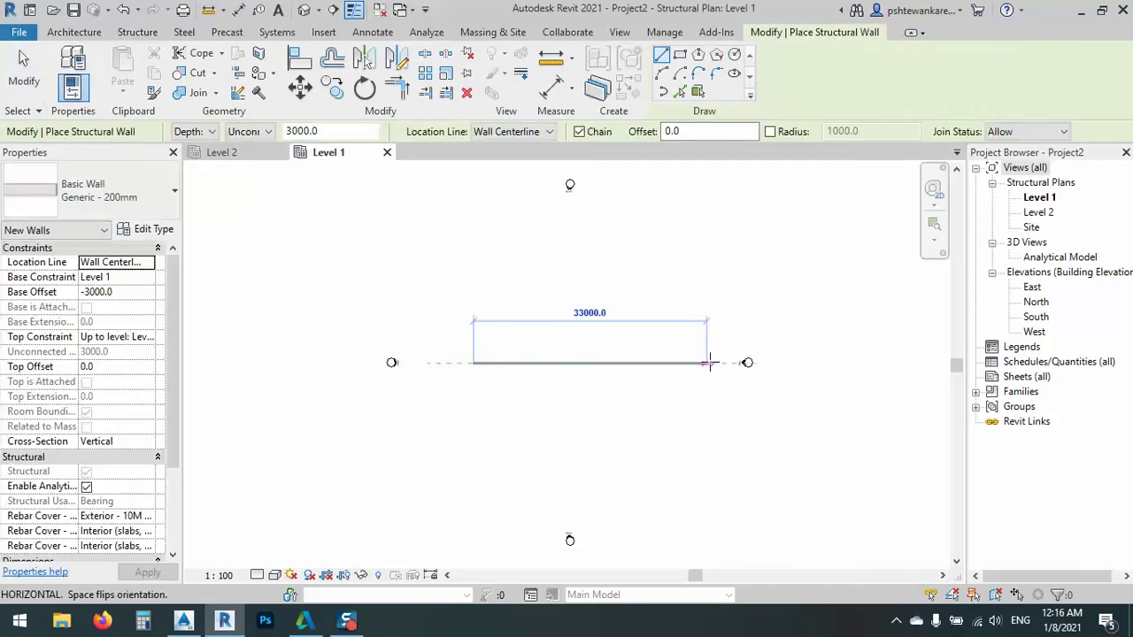
{"action": "right_click", "coordinate": [704, 284]}
{"action": "left_click", "coordinate": [721, 292]}
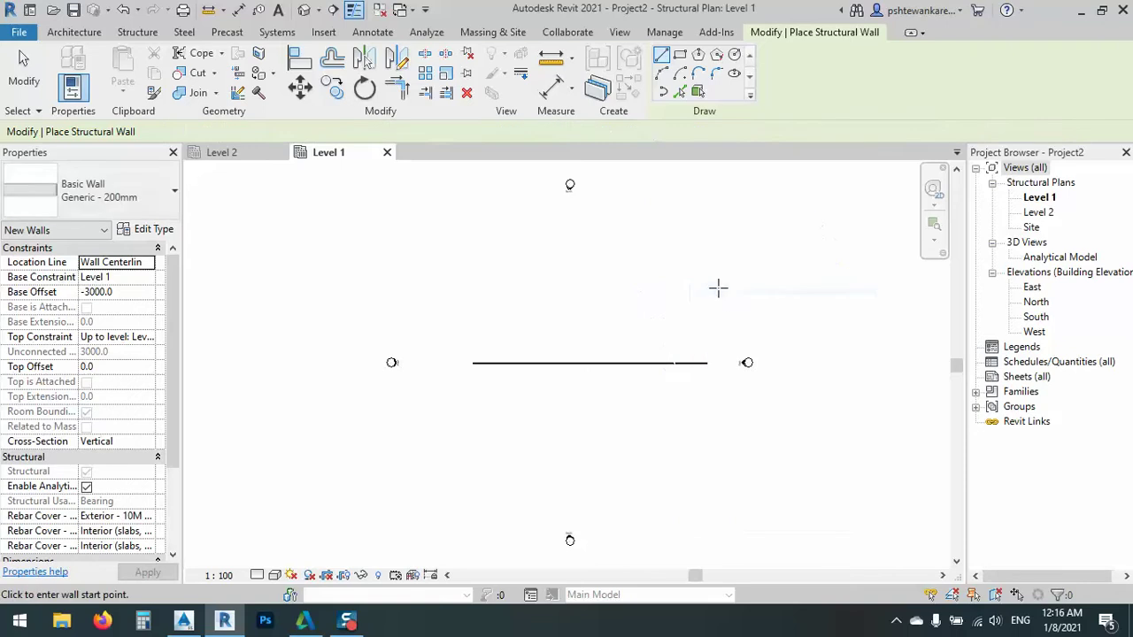
{"action": "right_click", "coordinate": [276, 230]}
{"action": "left_click", "coordinate": [317, 248]}
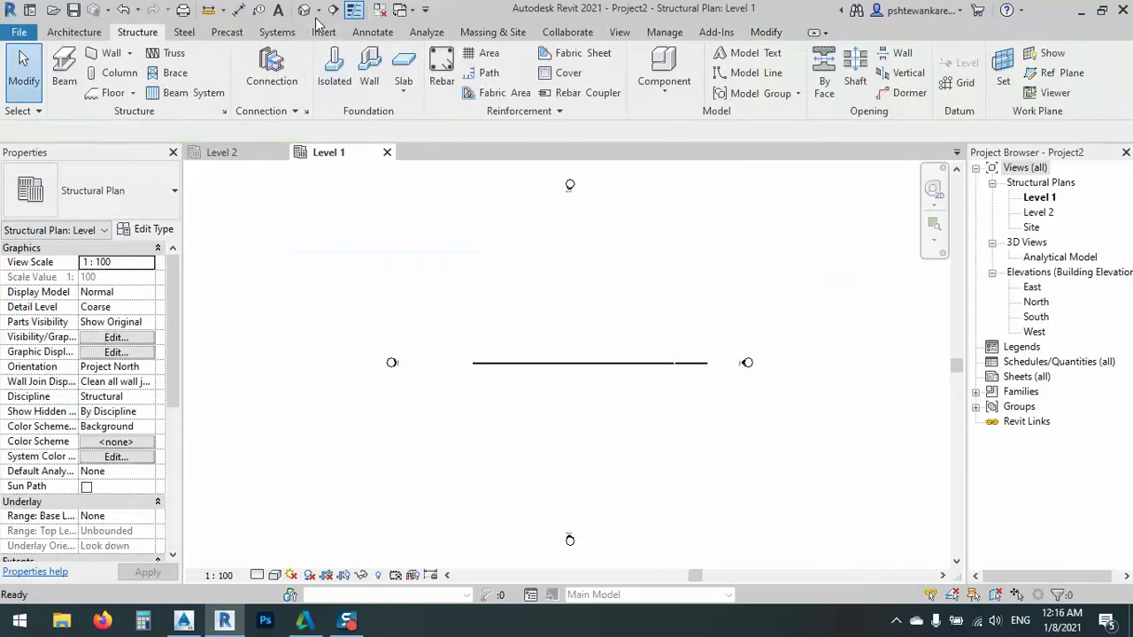
Open the default 3D view and disable the analytical model of the long structural wall
{"action": "left_click", "coordinate": [305, 10]}
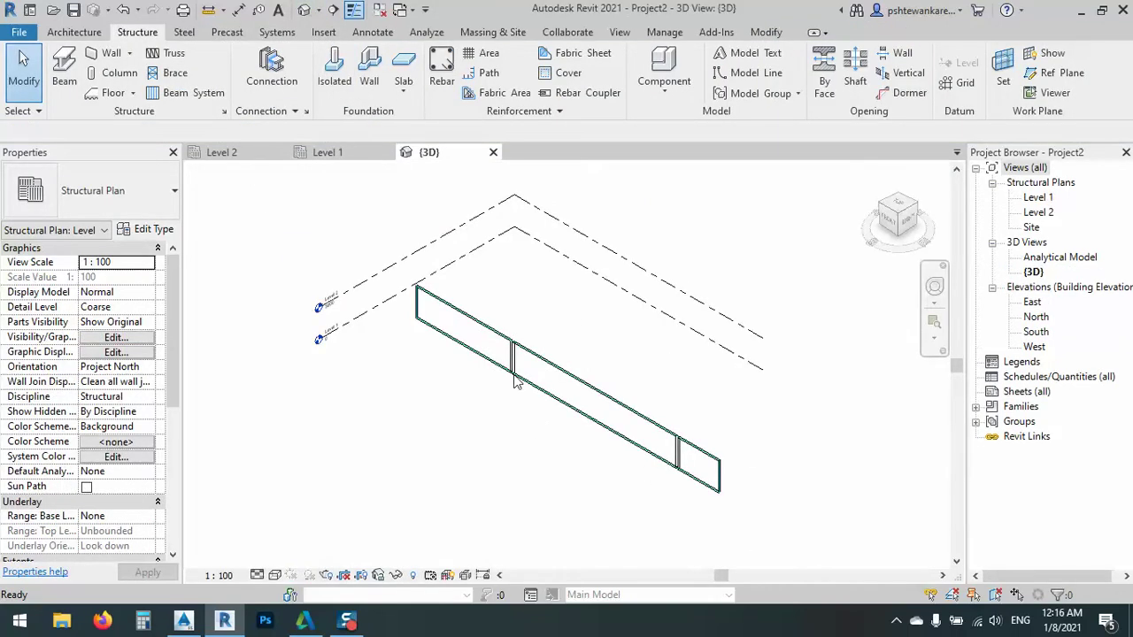
{"action": "scroll", "coordinate": [506, 347], "scroll_direction": "up", "scroll_amount": 5}
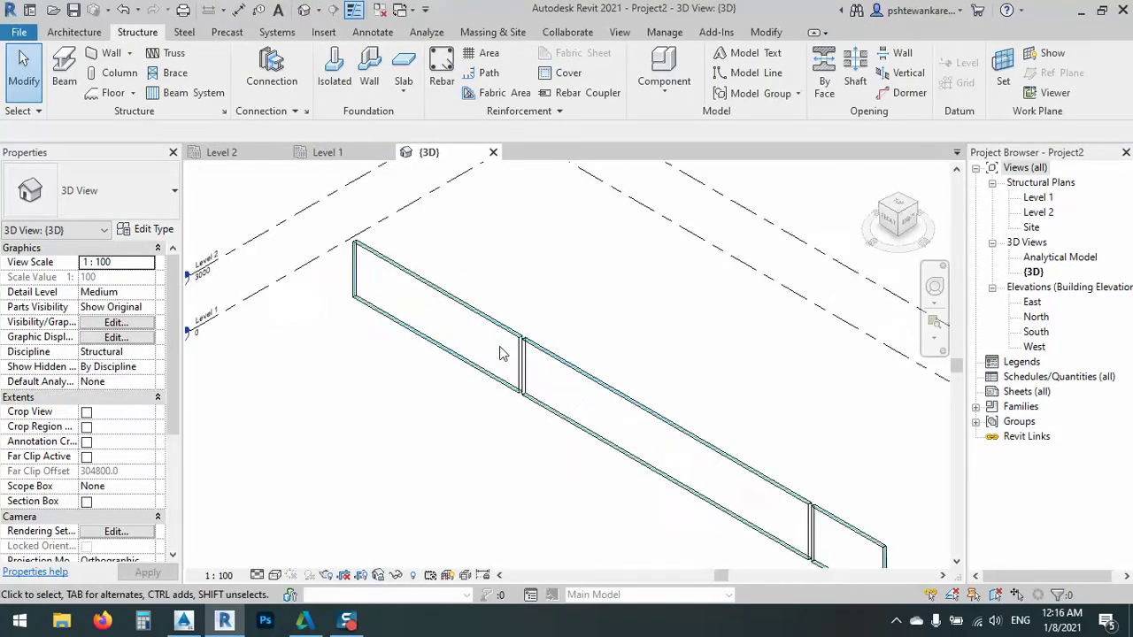
{"action": "scroll", "coordinate": [549, 384], "scroll_direction": "up", "scroll_amount": 5}
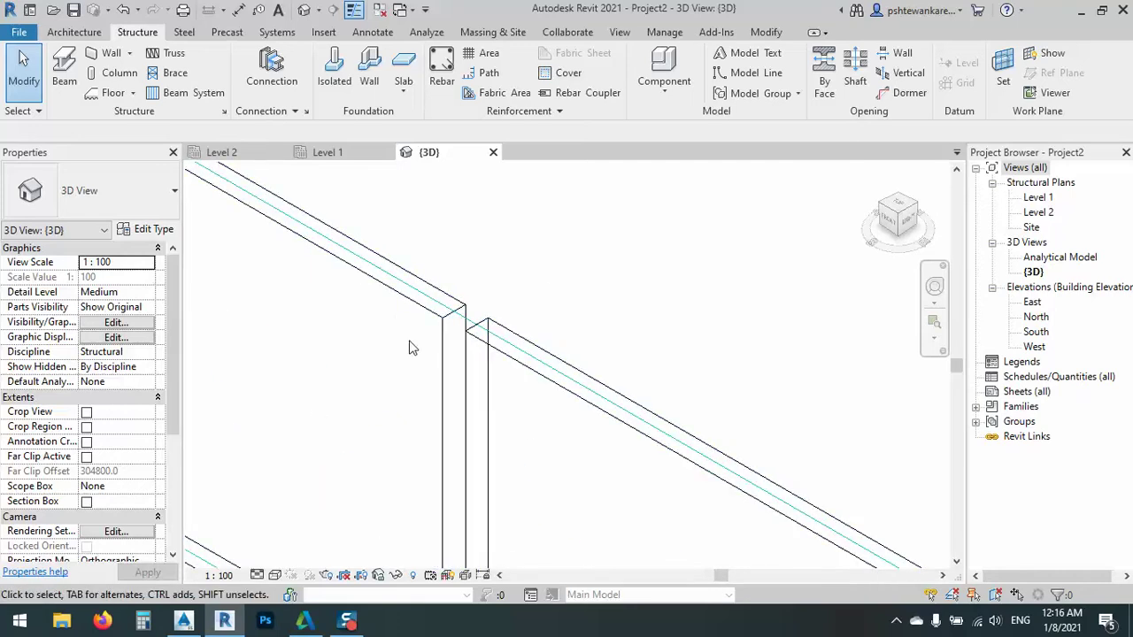
{"action": "scroll", "coordinate": [531, 292], "scroll_direction": "down", "scroll_amount": 3}
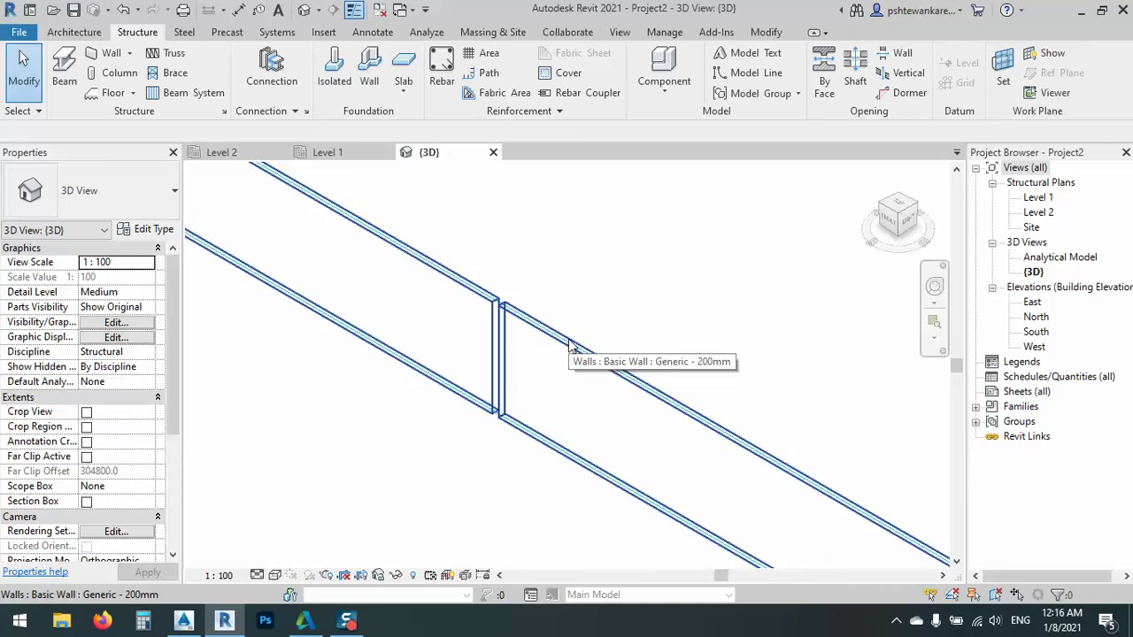
{"action": "scroll", "coordinate": [571, 345], "scroll_direction": "down", "scroll_amount": 2}
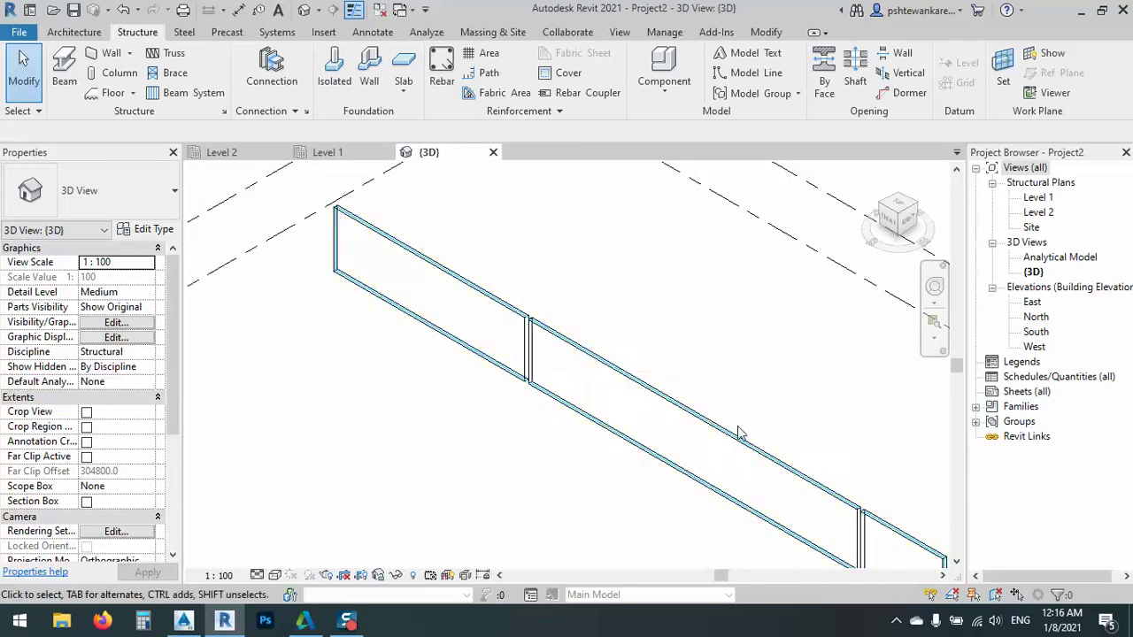
{"action": "scroll", "coordinate": [571, 365], "scroll_direction": "up", "scroll_amount": 5}
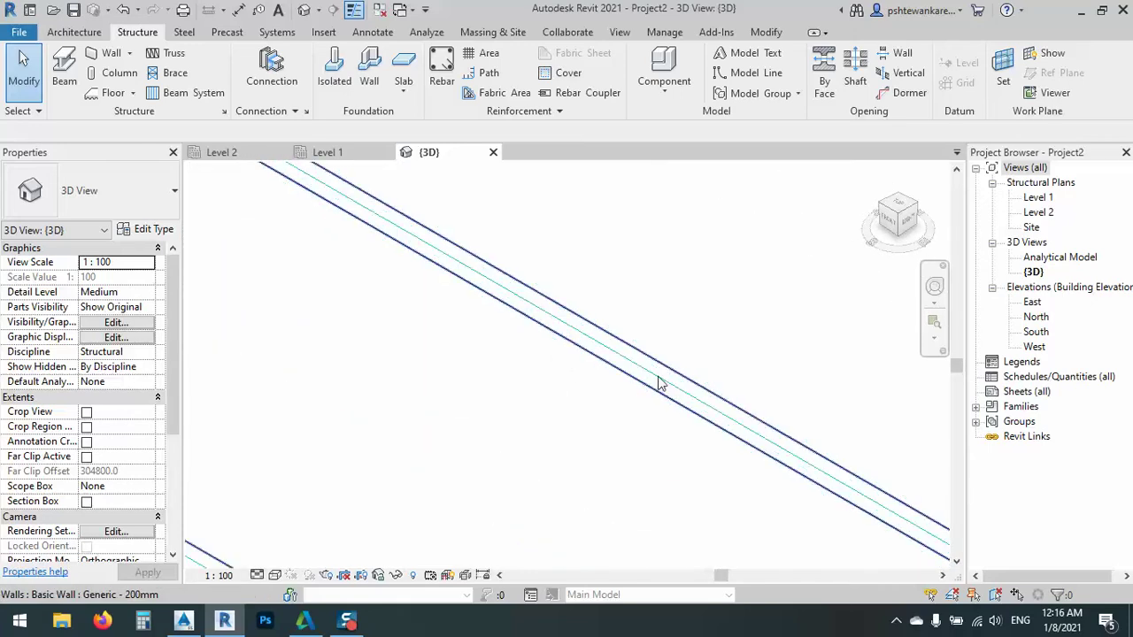
{"action": "scroll", "coordinate": [660, 382], "scroll_direction": "down", "scroll_amount": 2}
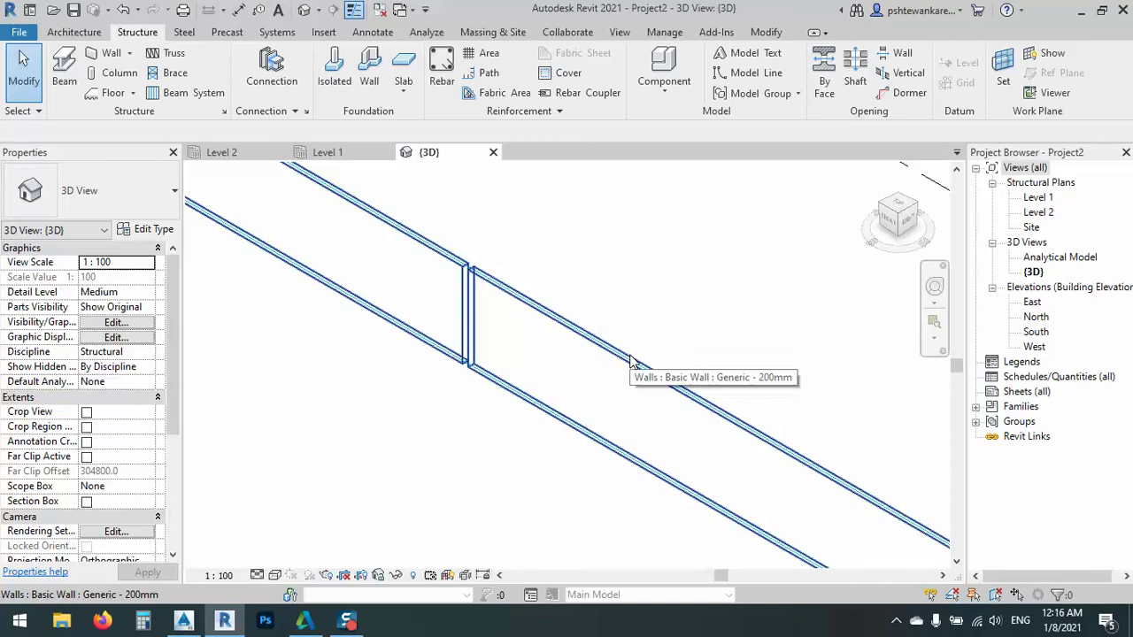
{"action": "left_click", "coordinate": [631, 361]}
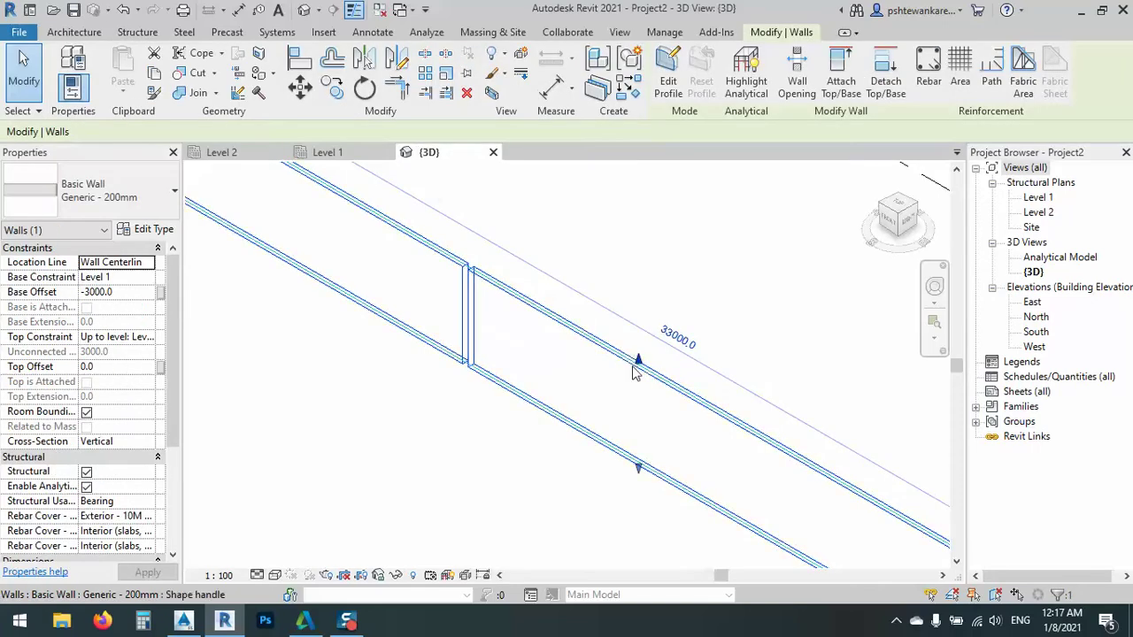
{"action": "left_click", "coordinate": [85, 487]}
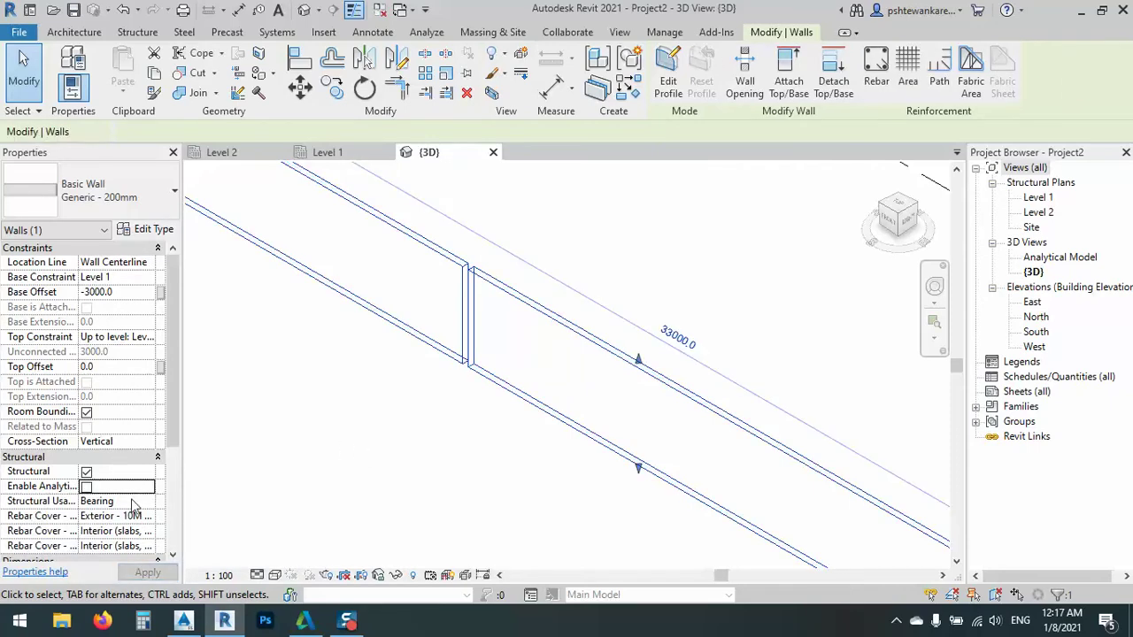
{"action": "left_click", "coordinate": [425, 442]}
Set the 3D view's discipline to Architectural and inspect where the structural wall crosses the architectural walls
{"action": "scroll", "coordinate": [522, 350], "scroll_direction": "down", "scroll_amount": 5}
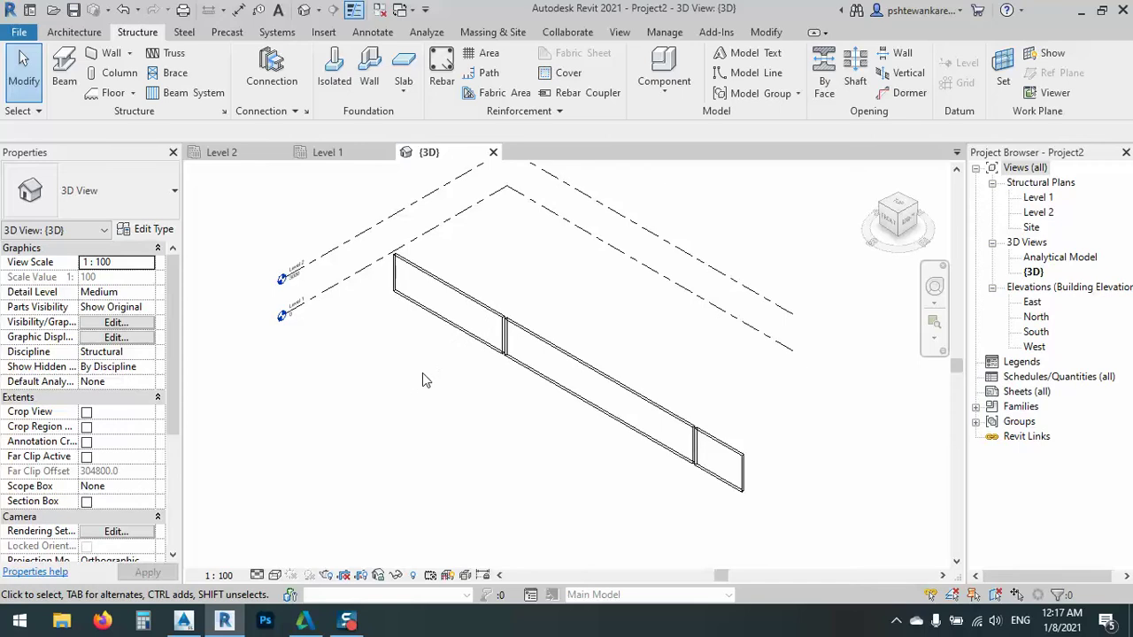
{"action": "scroll", "coordinate": [330, 380], "scroll_direction": "down", "scroll_amount": 2}
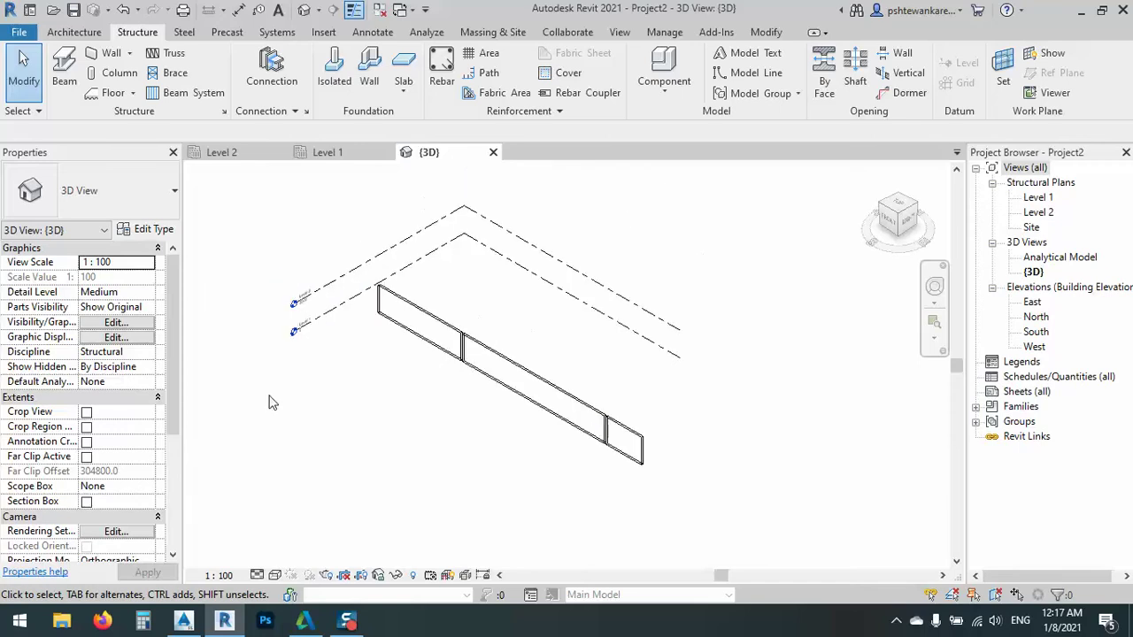
{"action": "left_click", "coordinate": [147, 353]}
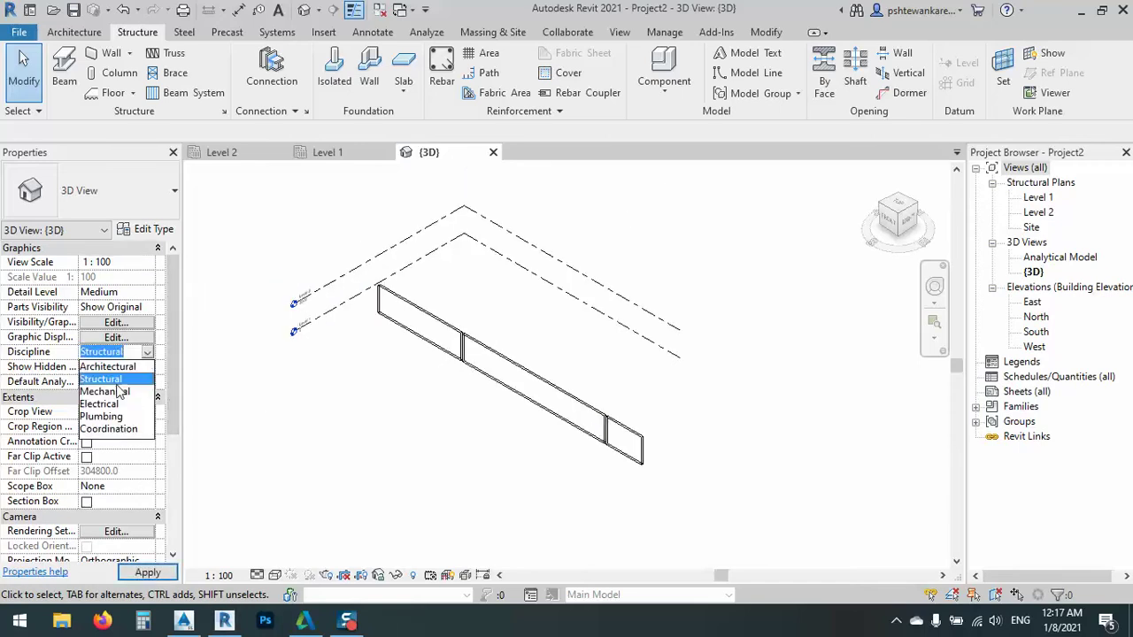
{"action": "left_click", "coordinate": [107, 367]}
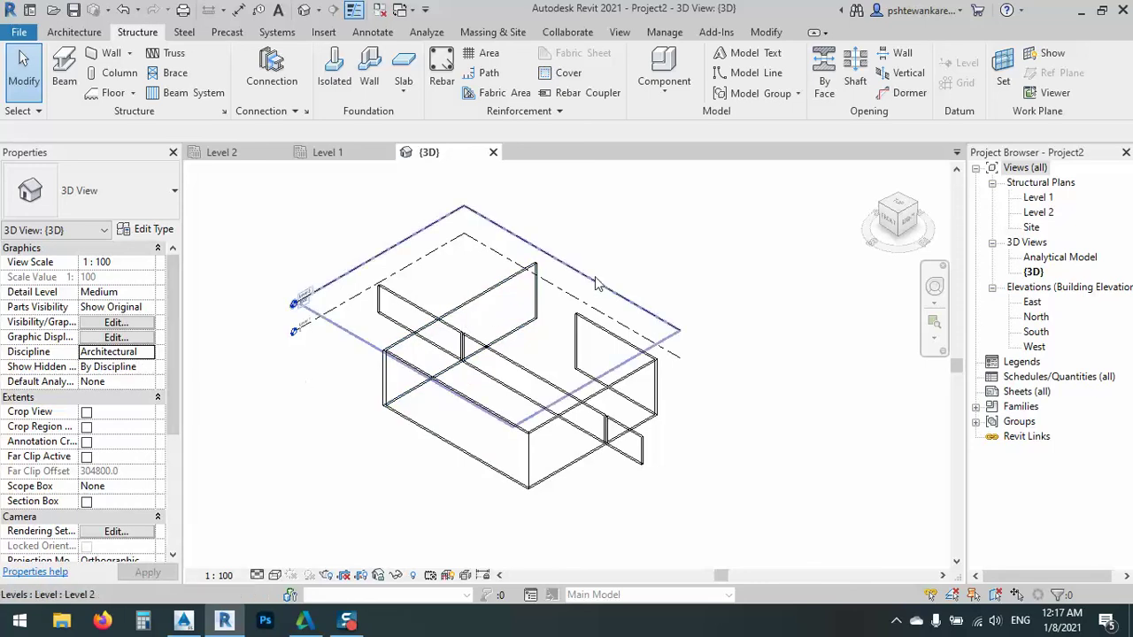
{"action": "scroll", "coordinate": [501, 376], "scroll_direction": "up", "scroll_amount": 5}
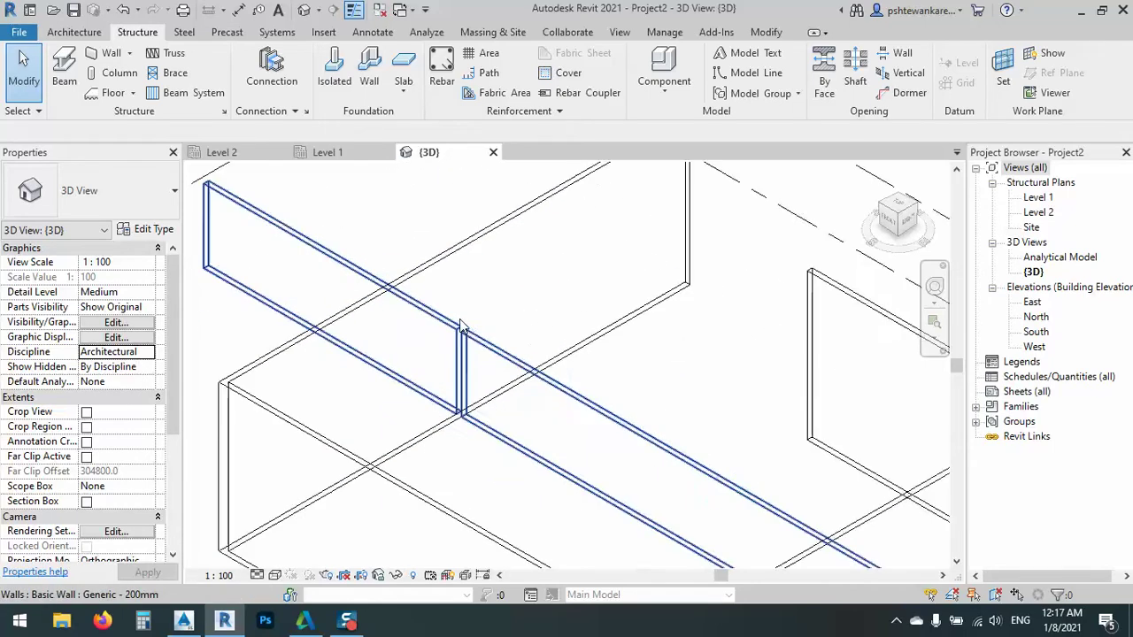
{"action": "scroll", "coordinate": [453, 407], "scroll_direction": "down", "scroll_amount": 3}
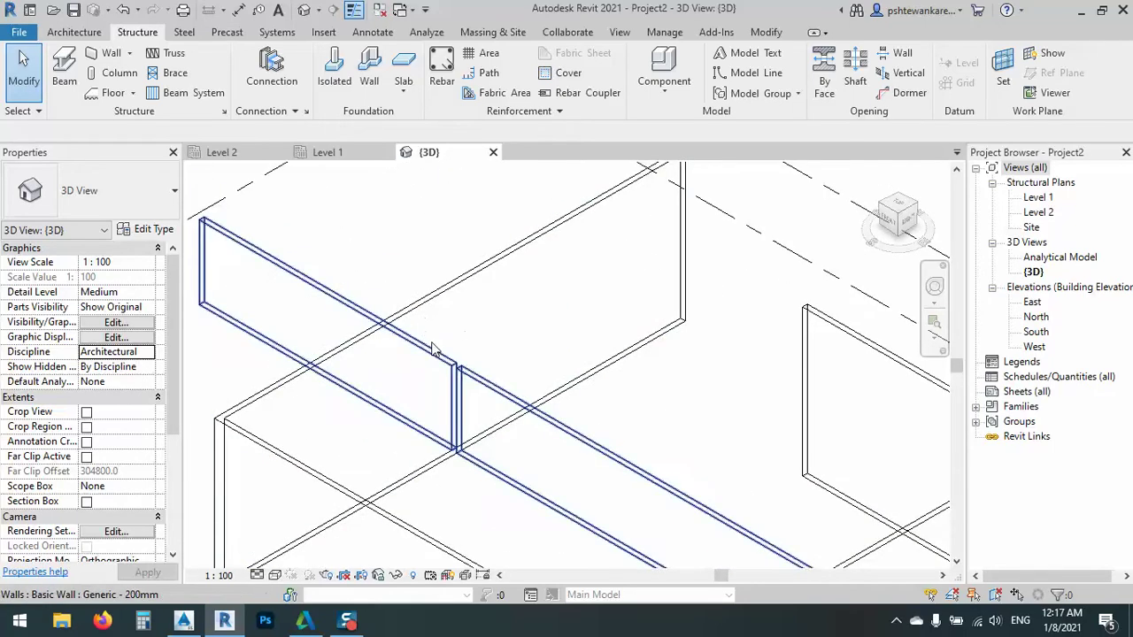
Select all the walls in the 3D view from a top-down orientation and delete them
{"action": "scroll", "coordinate": [463, 305], "scroll_direction": "down", "scroll_amount": 4}
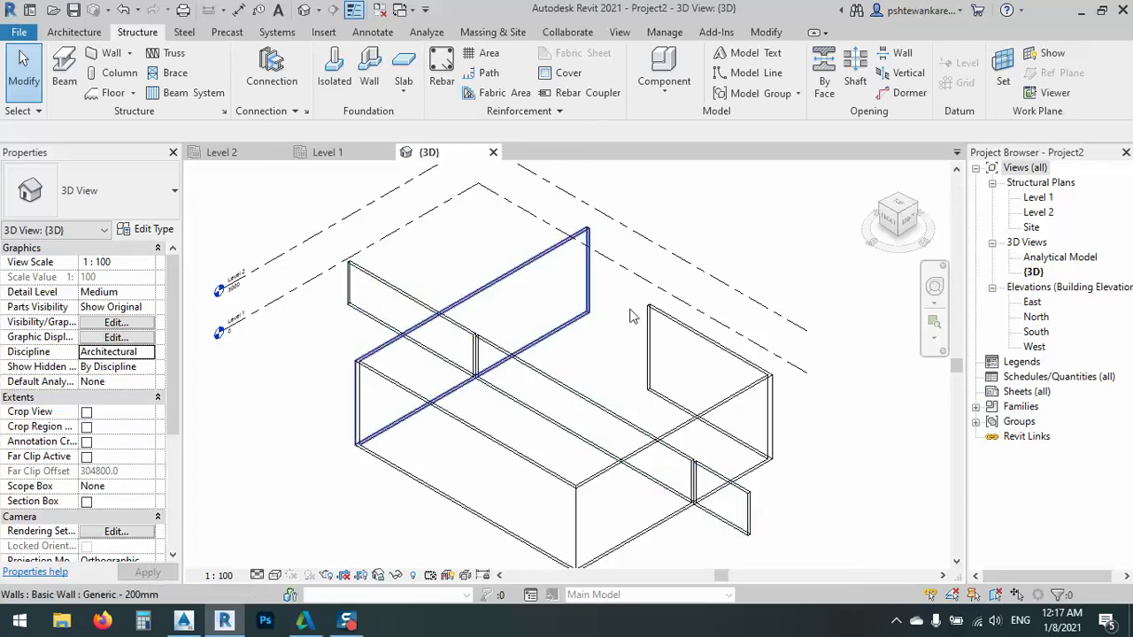
{"action": "left_click", "coordinate": [901, 209]}
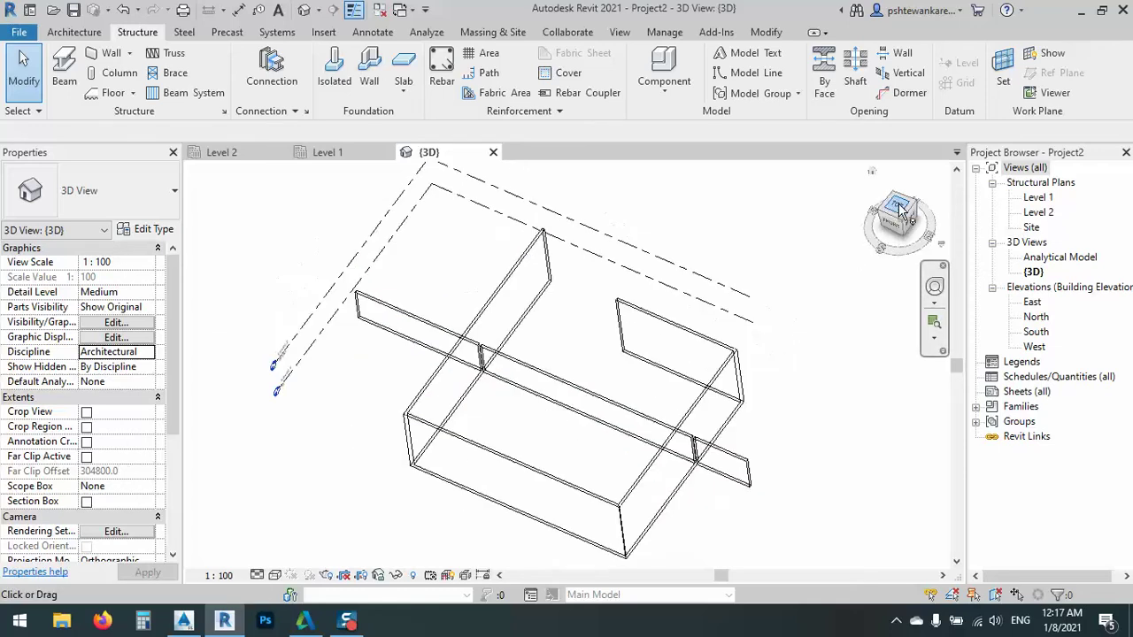
{"action": "left_click_drag", "start_coordinate": [324, 208], "coordinate": [766, 507]}
{"action": "key", "text": "Delete"}
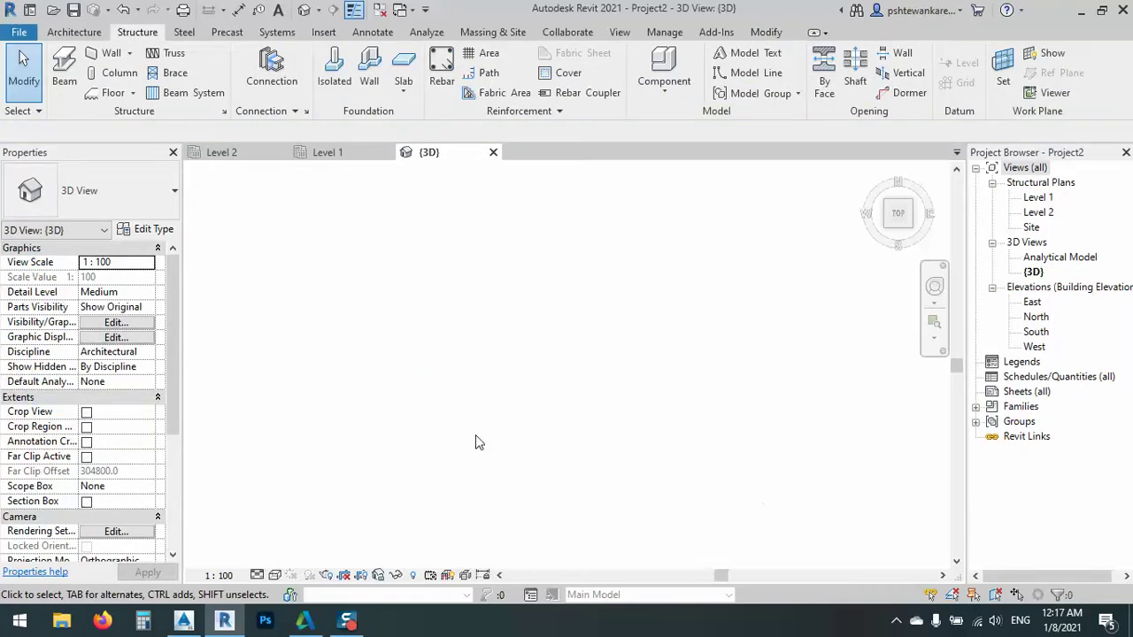
Set the 3D view's discipline to Structural and apply it
{"action": "left_click", "coordinate": [141, 352]}
{"action": "left_click", "coordinate": [101, 380]}
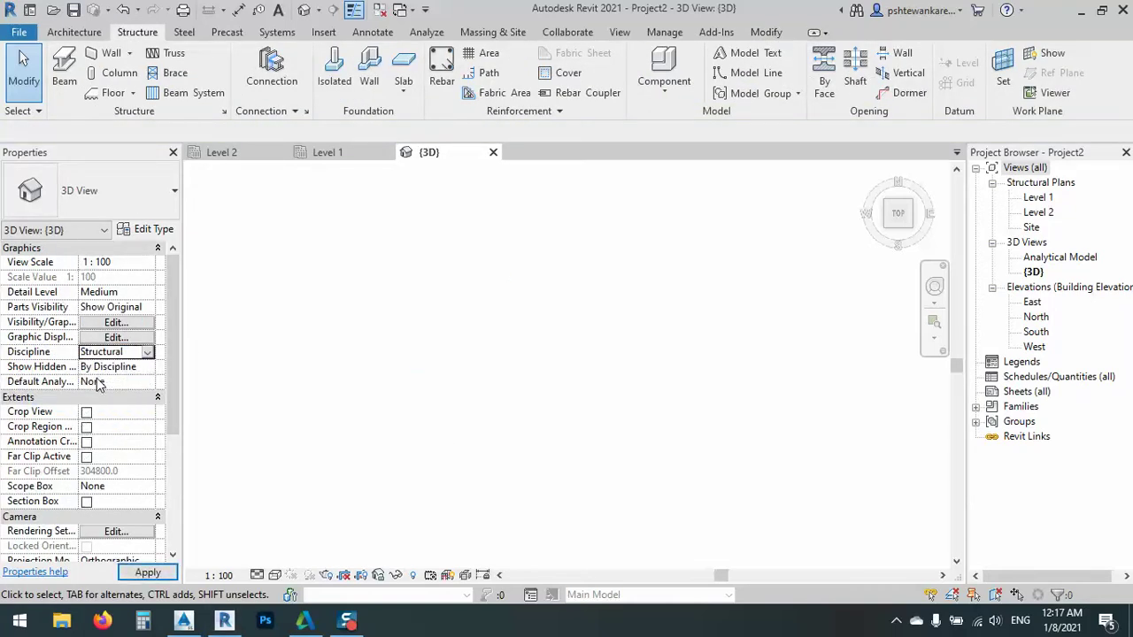
{"action": "left_click", "coordinate": [148, 573]}
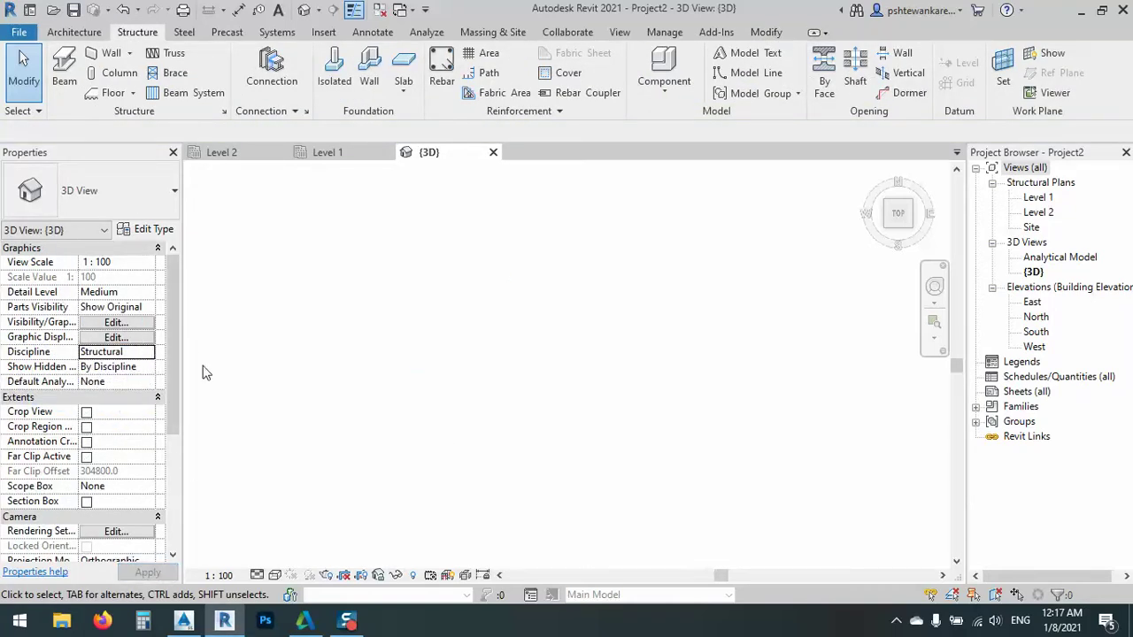
Start the Structural Column command and choose the M_Concrete-Rectangular-Column 300 x 450mm type
{"action": "left_click", "coordinate": [107, 71]}
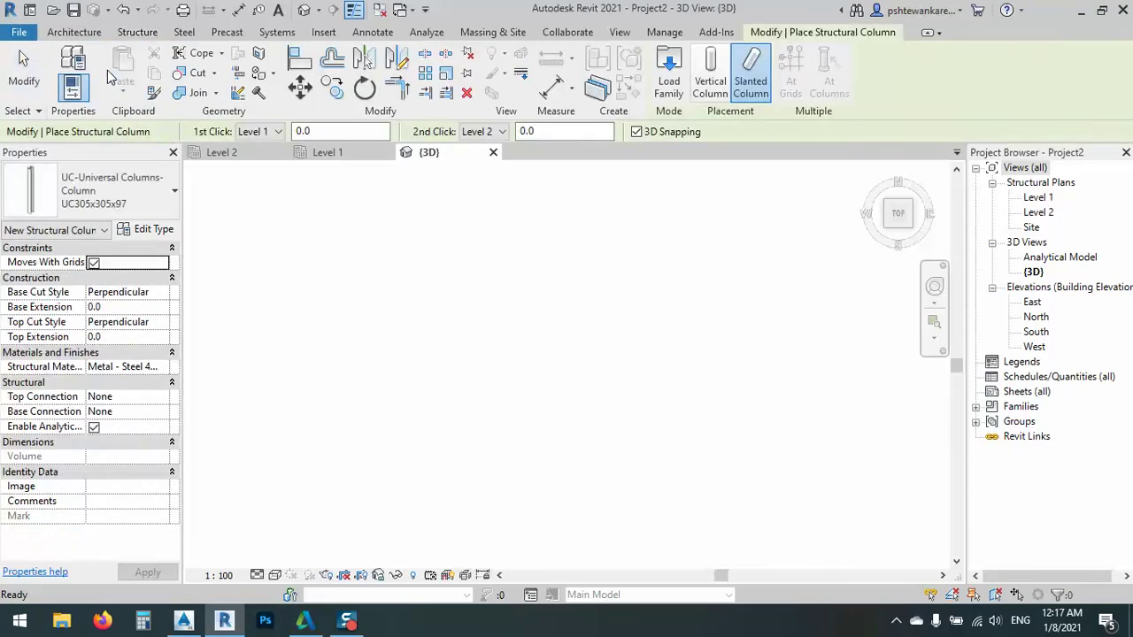
{"action": "left_click", "coordinate": [96, 183]}
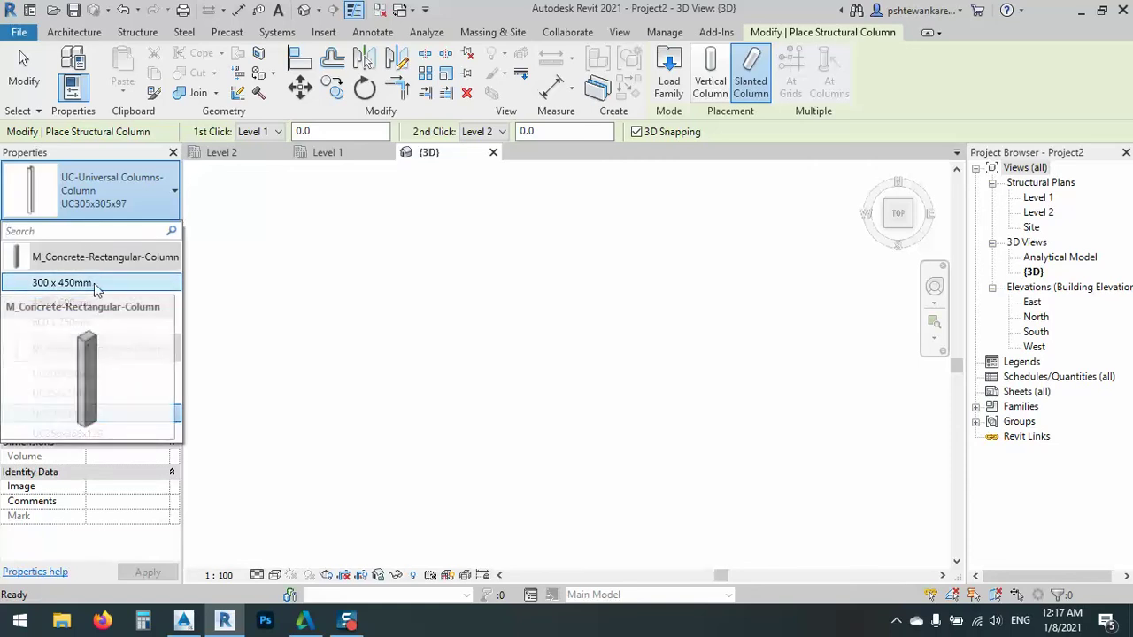
{"action": "left_click", "coordinate": [49, 283]}
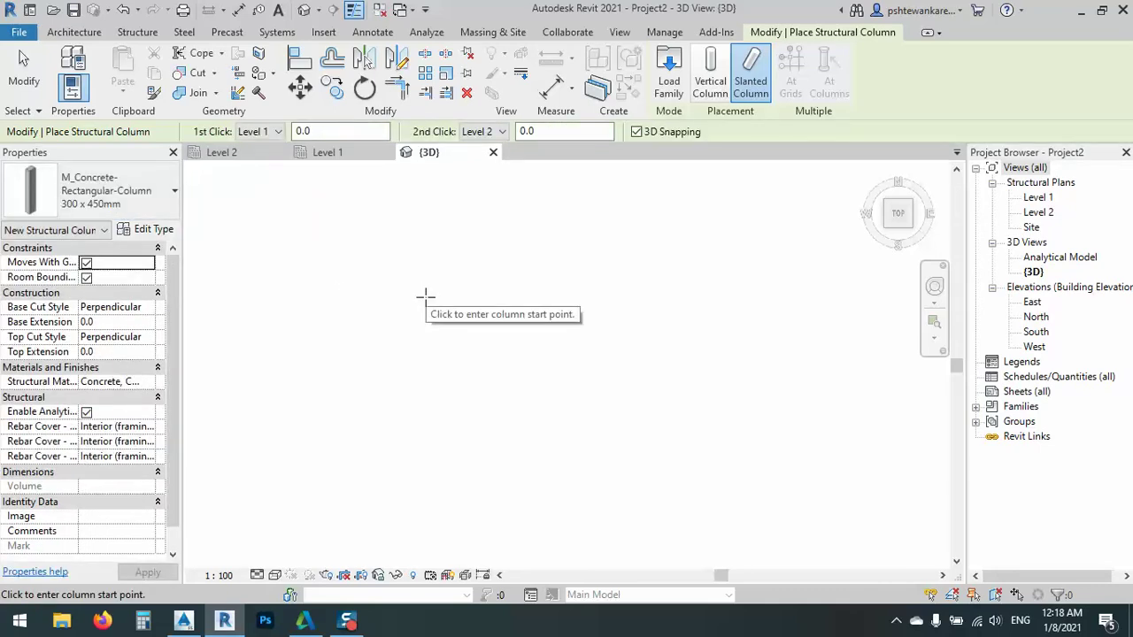
{"action": "left_click", "coordinate": [426, 297]}
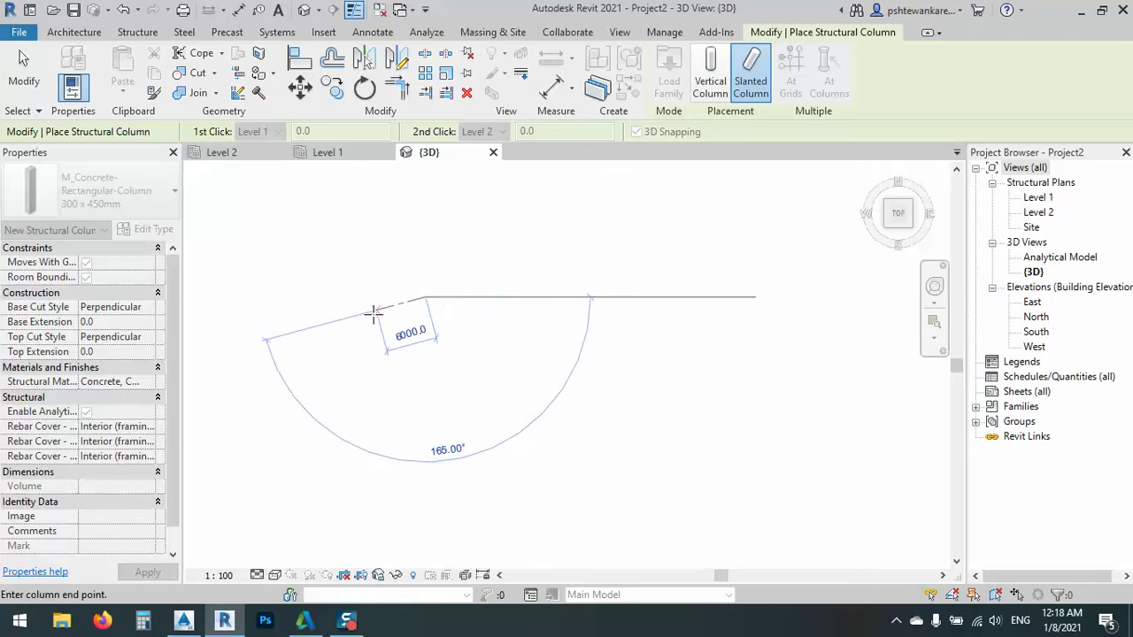
{"action": "right_click", "coordinate": [440, 253]}
{"action": "left_click", "coordinate": [456, 263]}
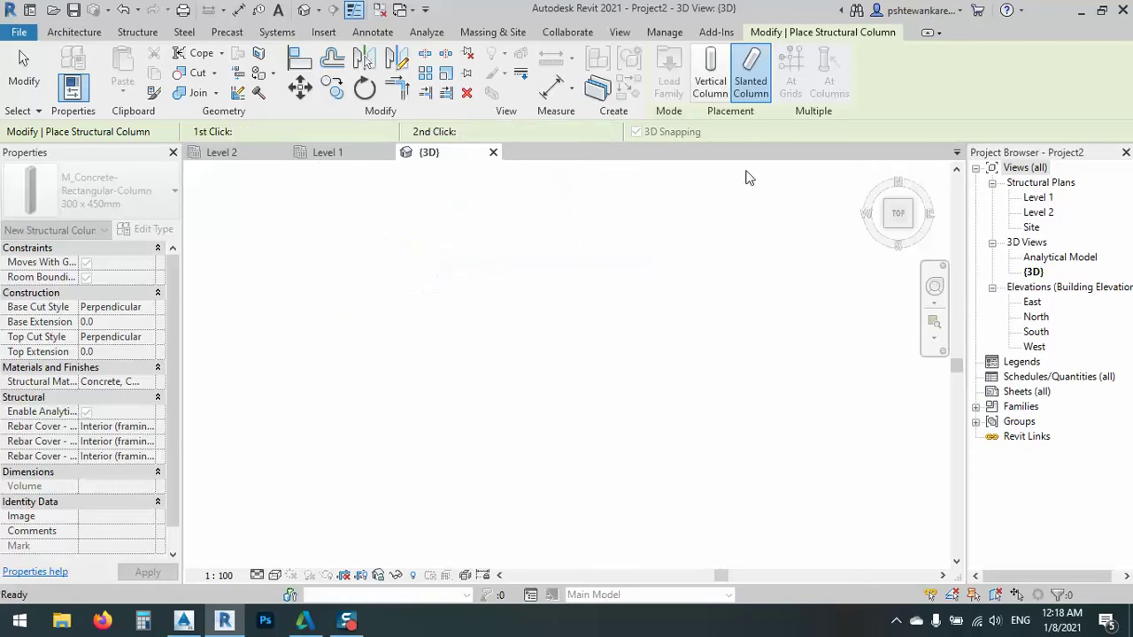
{"action": "right_click", "coordinate": [522, 281]}
{"action": "left_click", "coordinate": [551, 291]}
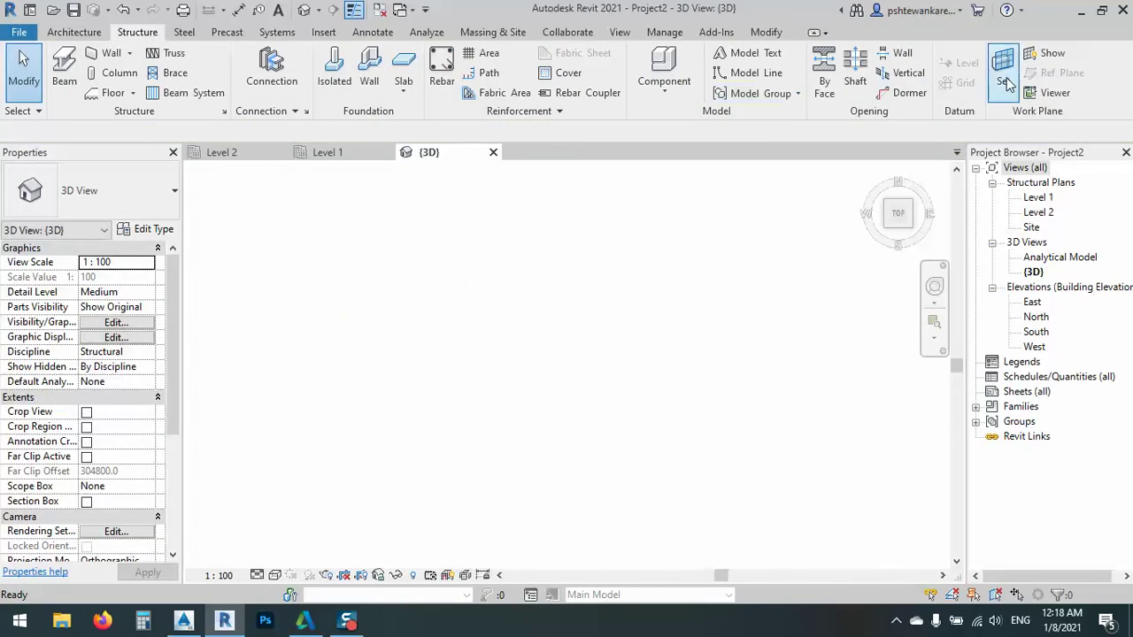
{"action": "left_click", "coordinate": [76, 34]}
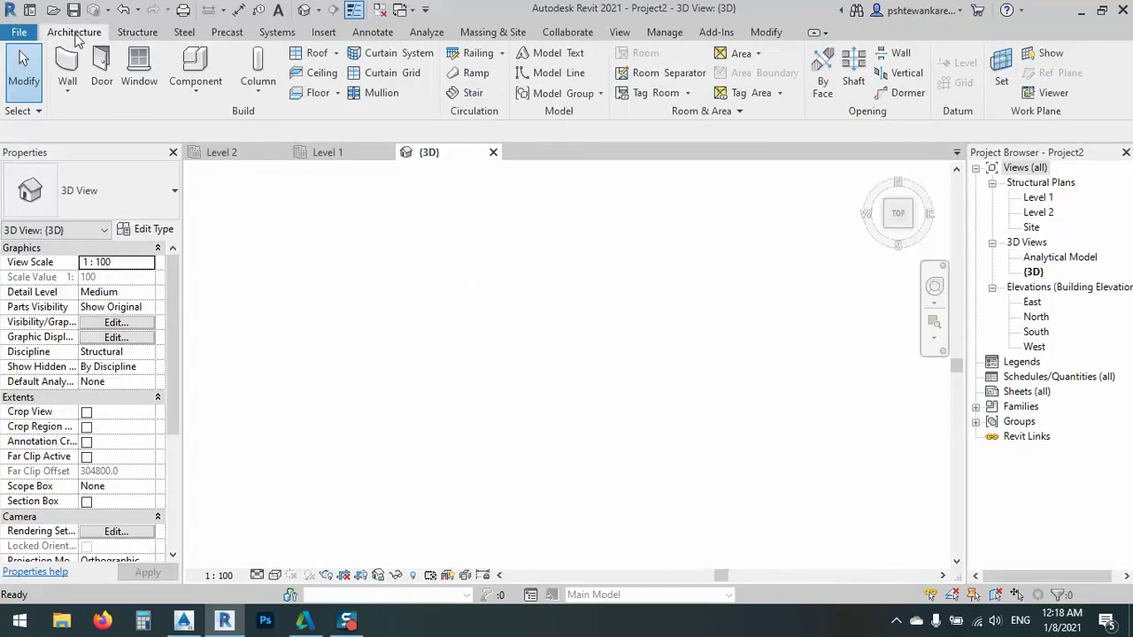
{"action": "right_click", "coordinate": [562, 293]}
{"action": "left_click", "coordinate": [575, 304]}
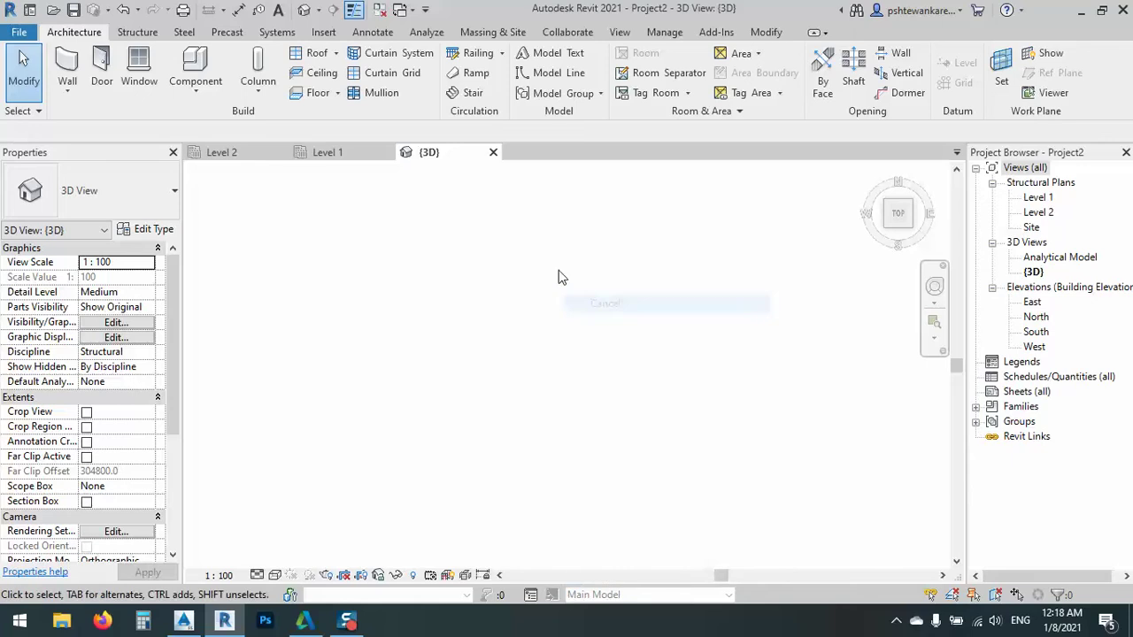
Draw two parallel vertical grid lines about 9000 mm apart between the elevation markers in the Level 1 plan
{"action": "left_click", "coordinate": [328, 153]}
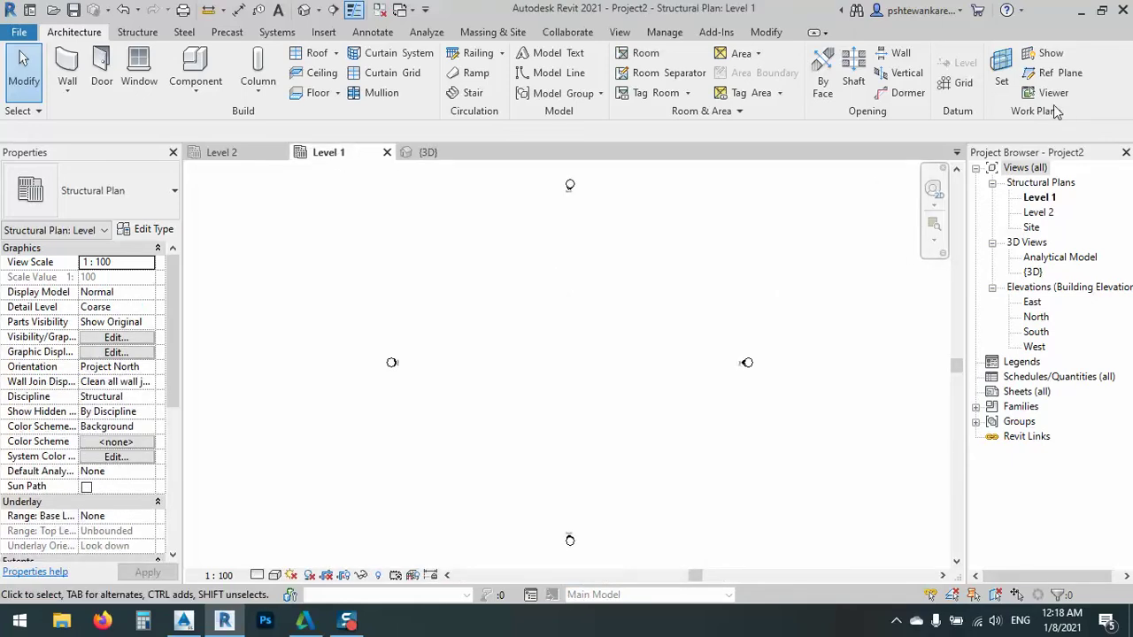
{"action": "left_click", "coordinate": [958, 84]}
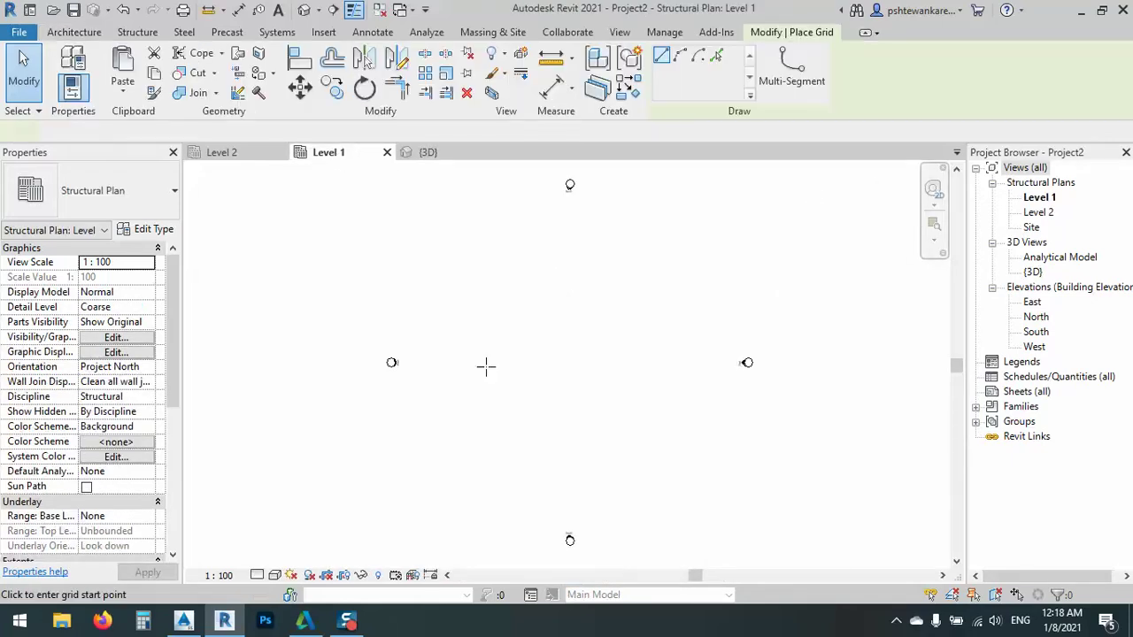
{"action": "left_click", "coordinate": [475, 434]}
{"action": "left_click", "coordinate": [476, 274]}
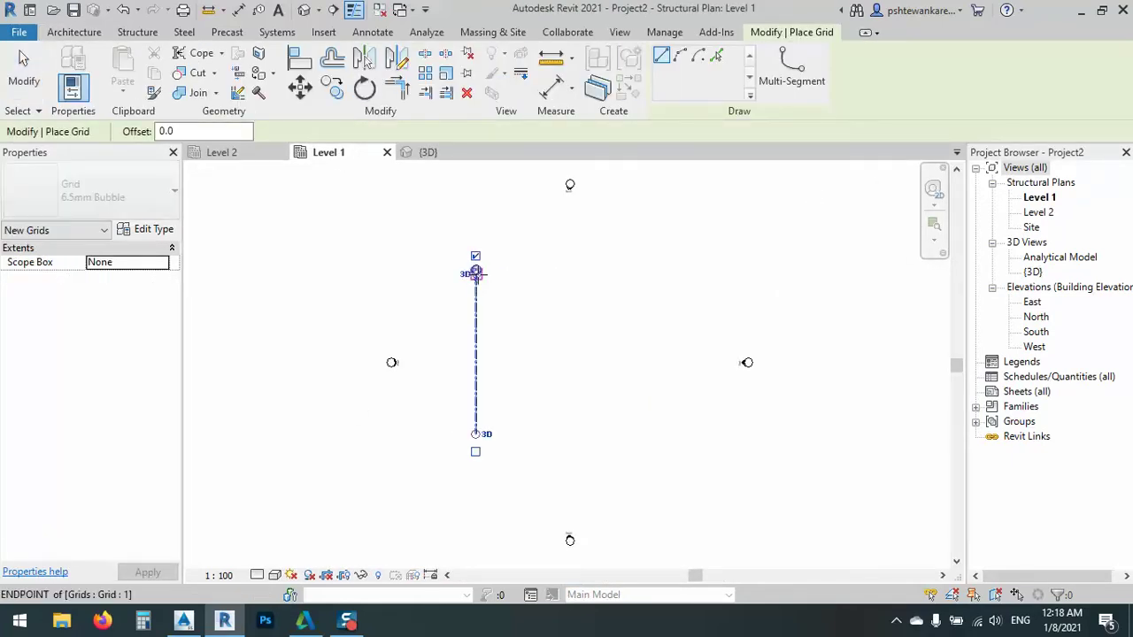
{"action": "left_click", "coordinate": [537, 434]}
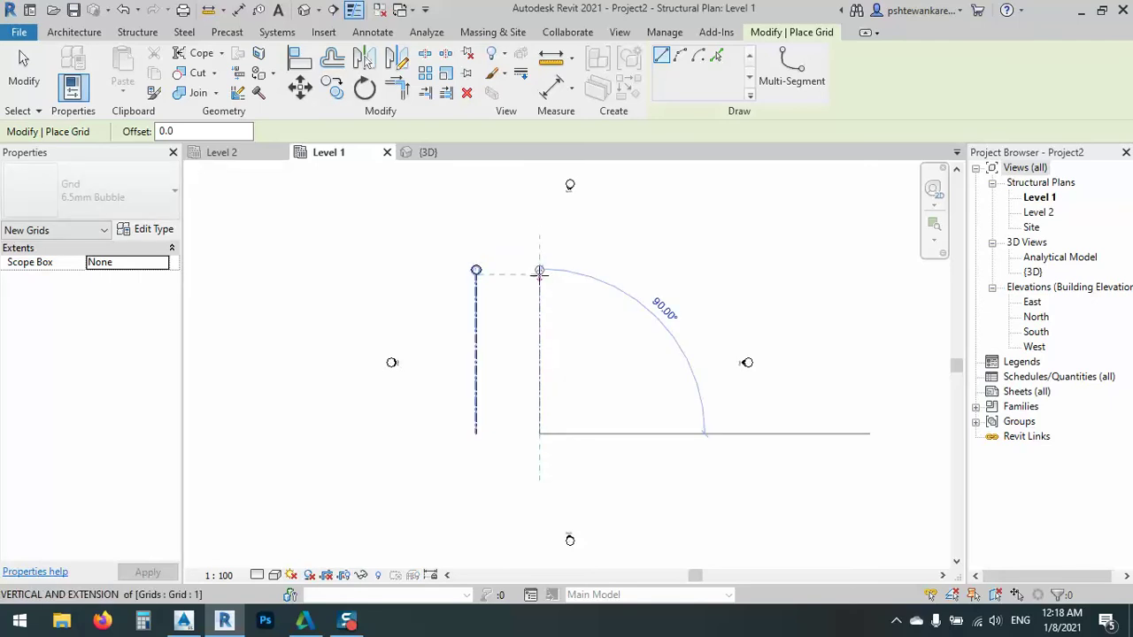
{"action": "left_click", "coordinate": [540, 273]}
Draw two horizontal grid lines about 7000 mm apart across the vertical grids, and end the Grid command
{"action": "left_click", "coordinate": [445, 396]}
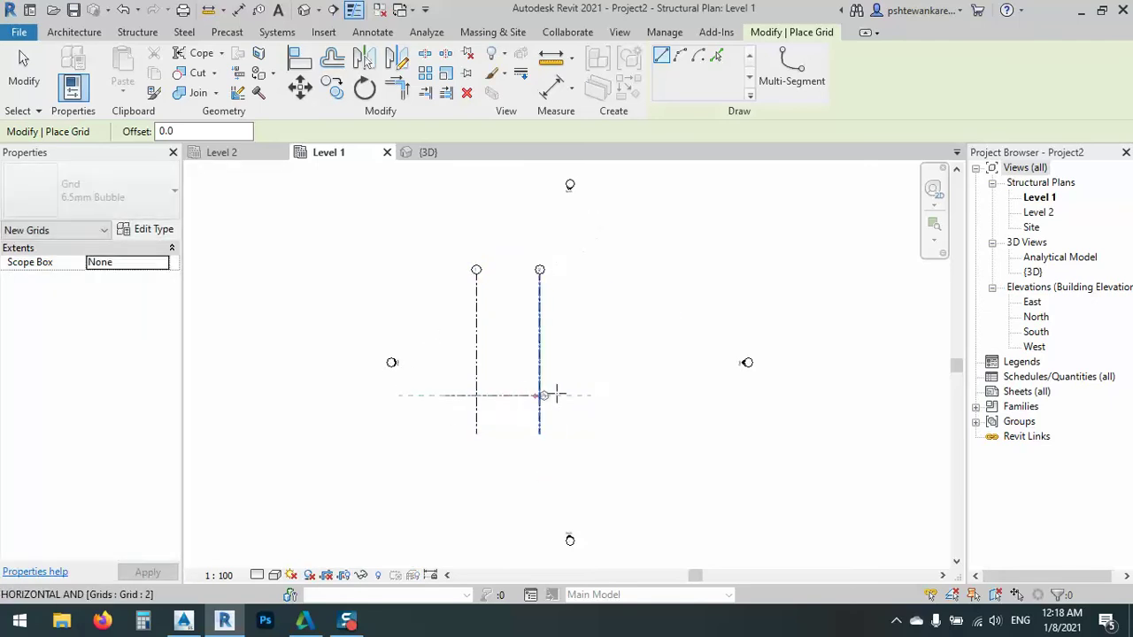
{"action": "left_click", "coordinate": [563, 396]}
{"action": "left_click", "coordinate": [446, 346]}
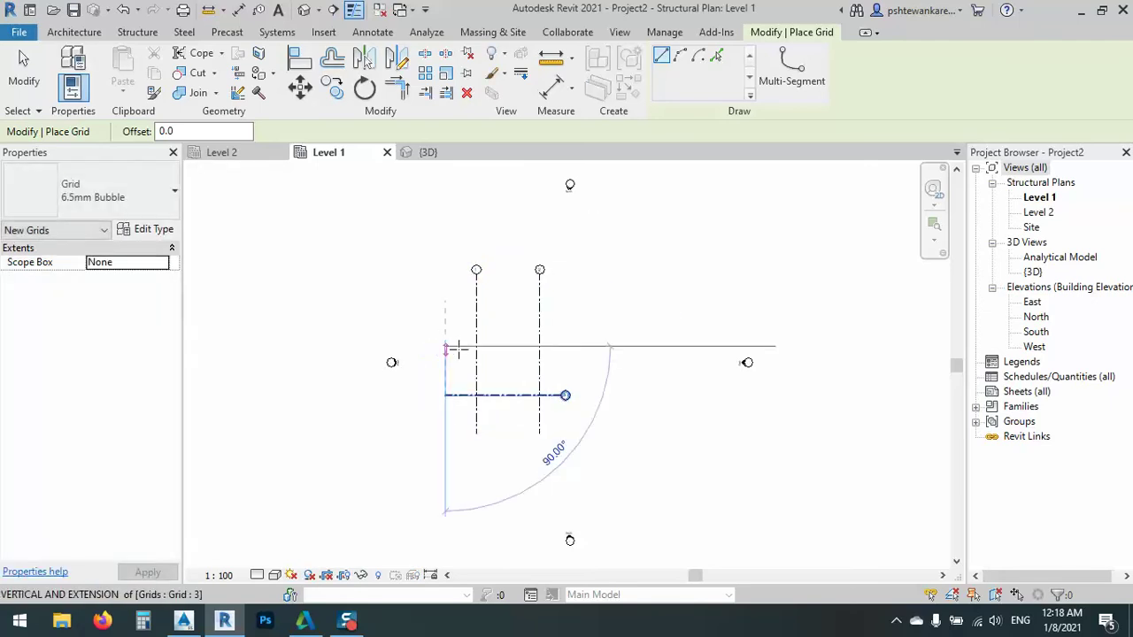
{"action": "left_click", "coordinate": [563, 346]}
{"action": "right_click", "coordinate": [589, 329]}
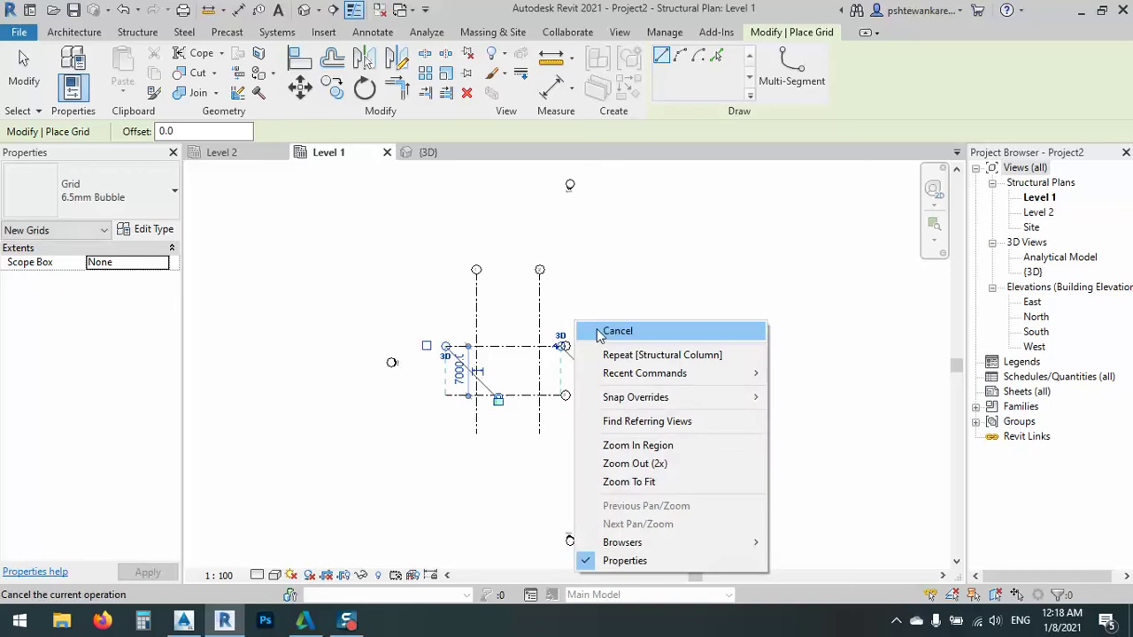
{"action": "left_click", "coordinate": [599, 331]}
{"action": "right_click", "coordinate": [501, 362]}
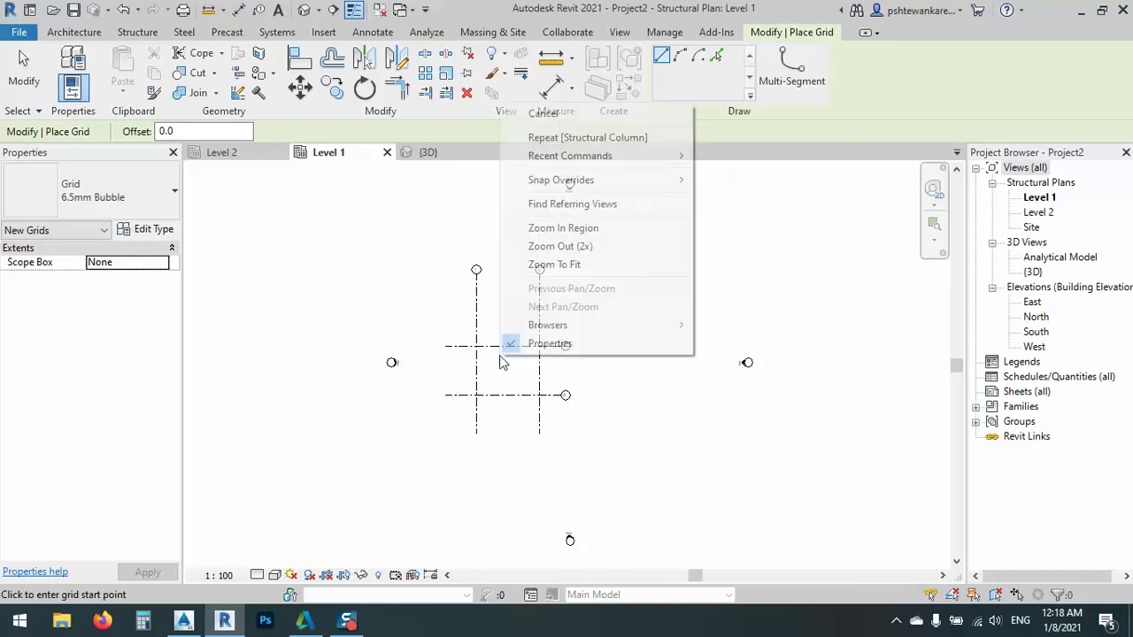
{"action": "left_click", "coordinate": [540, 116]}
Set the spacing between vertical grids 1 and 2 to 5000 mm by moving grid 2
{"action": "scroll", "coordinate": [531, 349], "scroll_direction": "up", "scroll_amount": 2}
{"action": "left_click", "coordinate": [546, 386]}
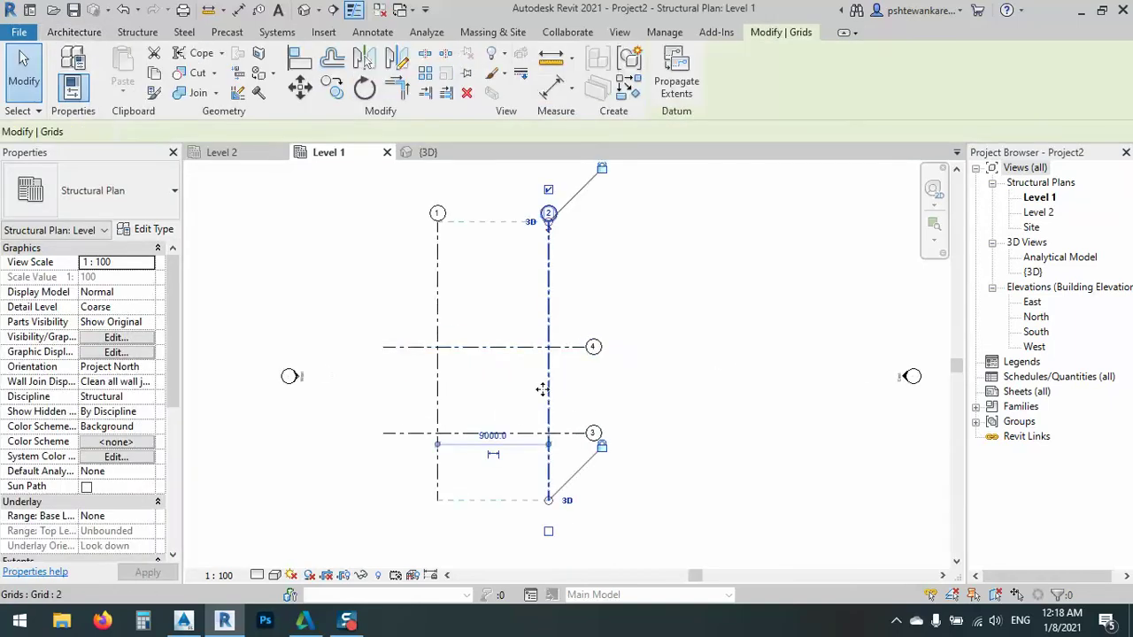
{"action": "left_click", "coordinate": [493, 436]}
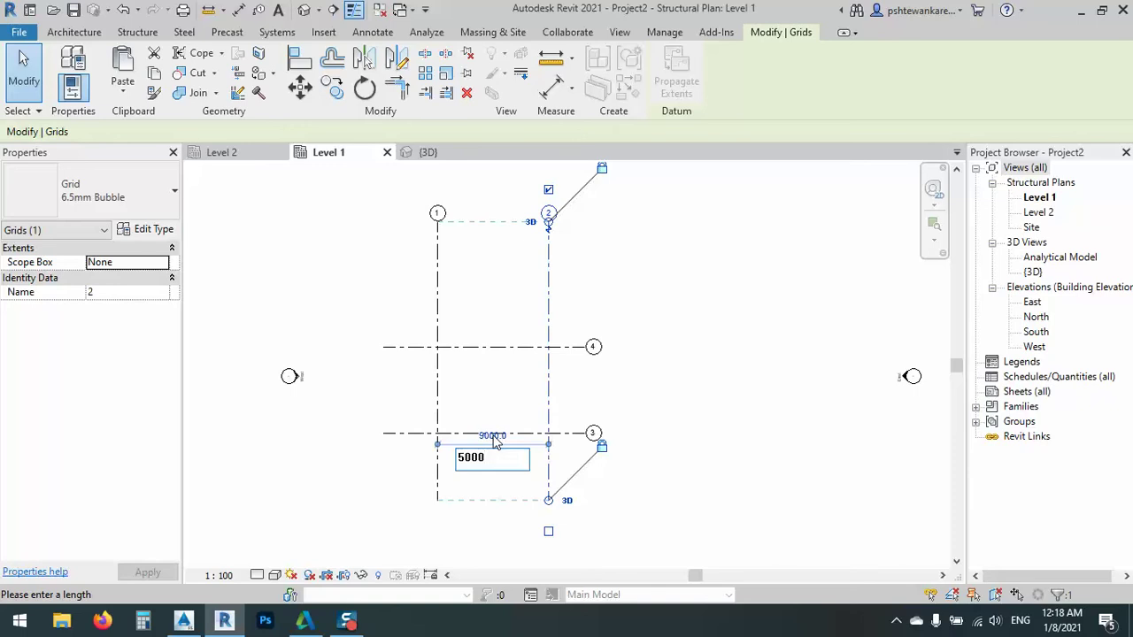
{"action": "key", "text": "Return"}
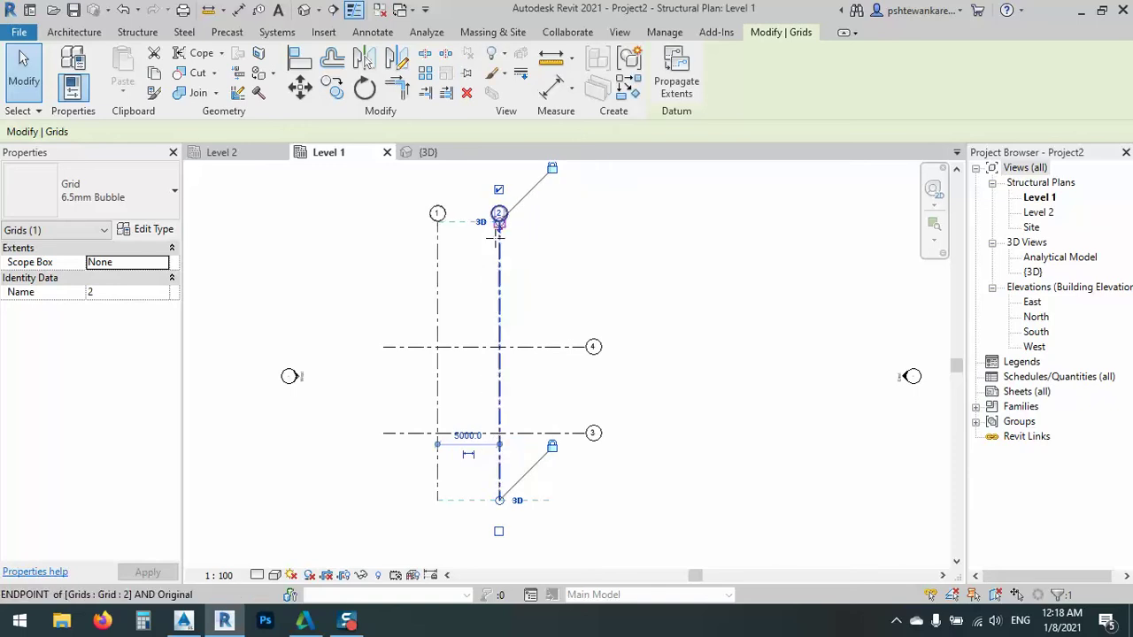
Shorten the vertical and horizontal grid lines at their bubble ends so the bubbles sit closer to the intersections
{"action": "left_click_drag", "start_coordinate": [498, 232], "coordinate": [498, 320]}
{"action": "left_click", "coordinate": [577, 348]}
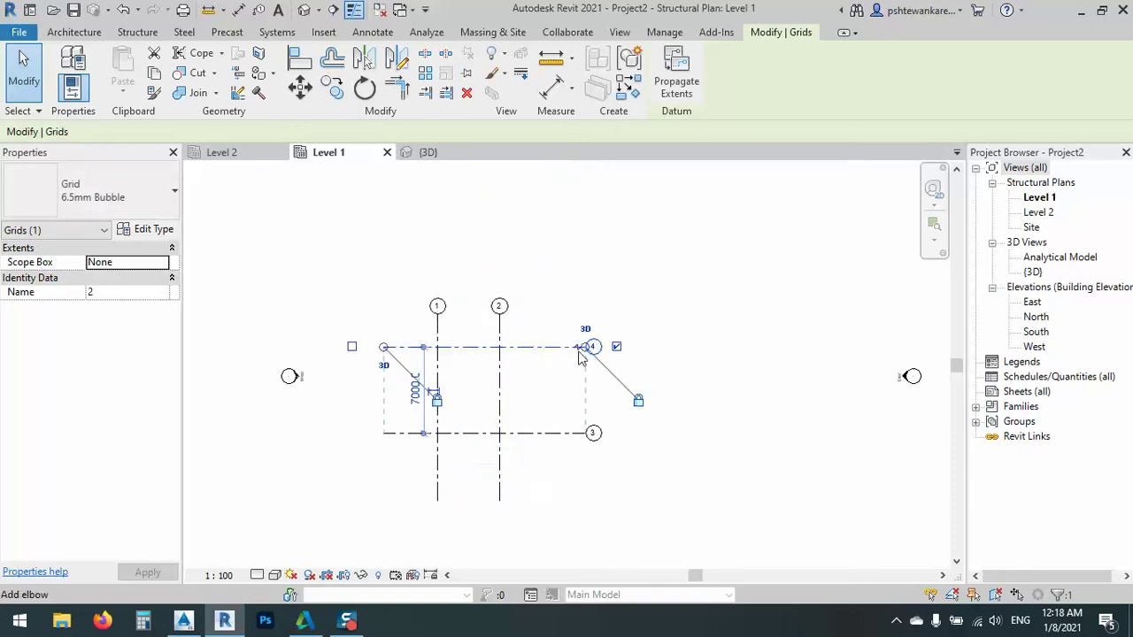
{"action": "left_click_drag", "start_coordinate": [584, 353], "coordinate": [540, 348]}
{"action": "left_click", "coordinate": [412, 381]}
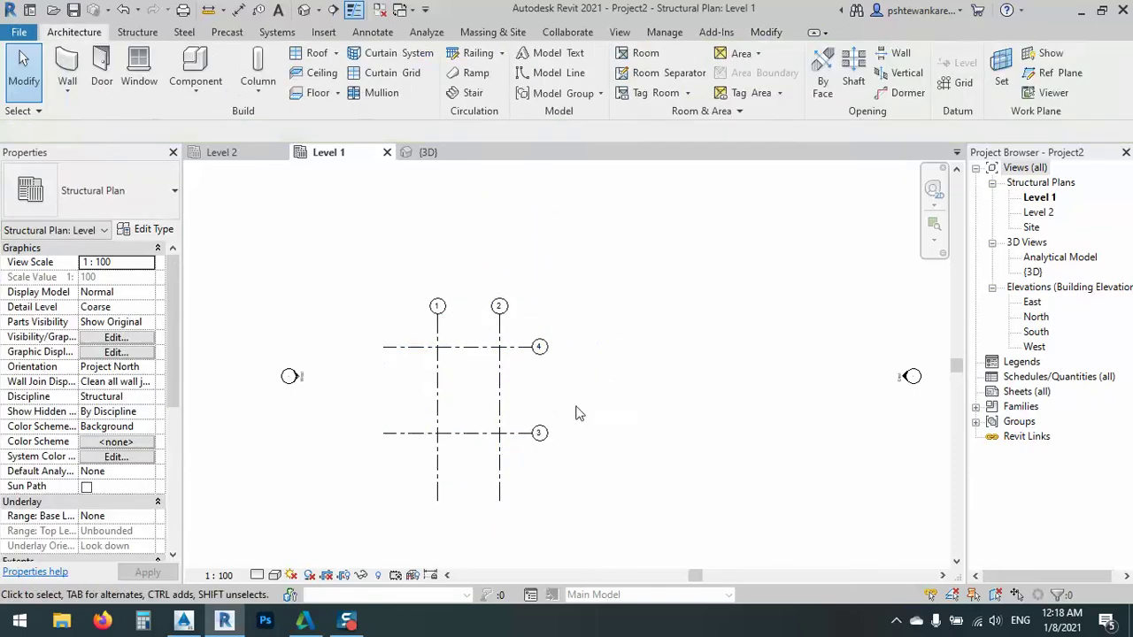
Place vertical 300 x 450mm concrete structural columns at all four grid intersections in Level 1 and end the command
{"action": "scroll", "coordinate": [412, 381], "scroll_direction": "up", "scroll_amount": 3}
{"action": "middle_click_drag", "start_coordinate": [426, 396], "coordinate": [511, 374]}
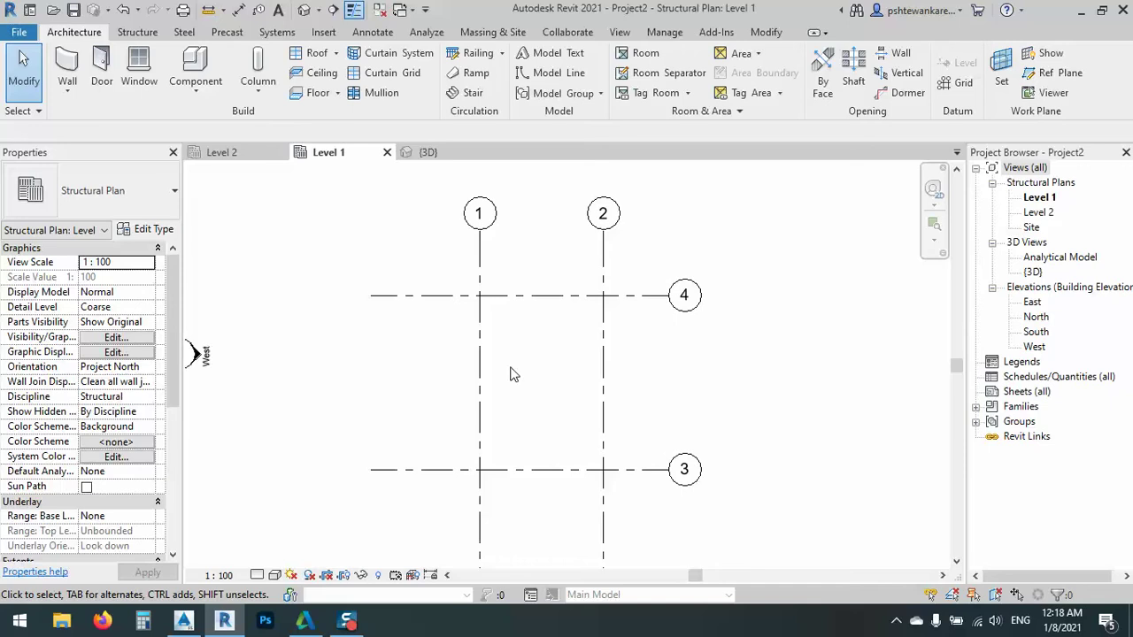
{"action": "left_click", "coordinate": [139, 32]}
{"action": "left_click", "coordinate": [115, 73]}
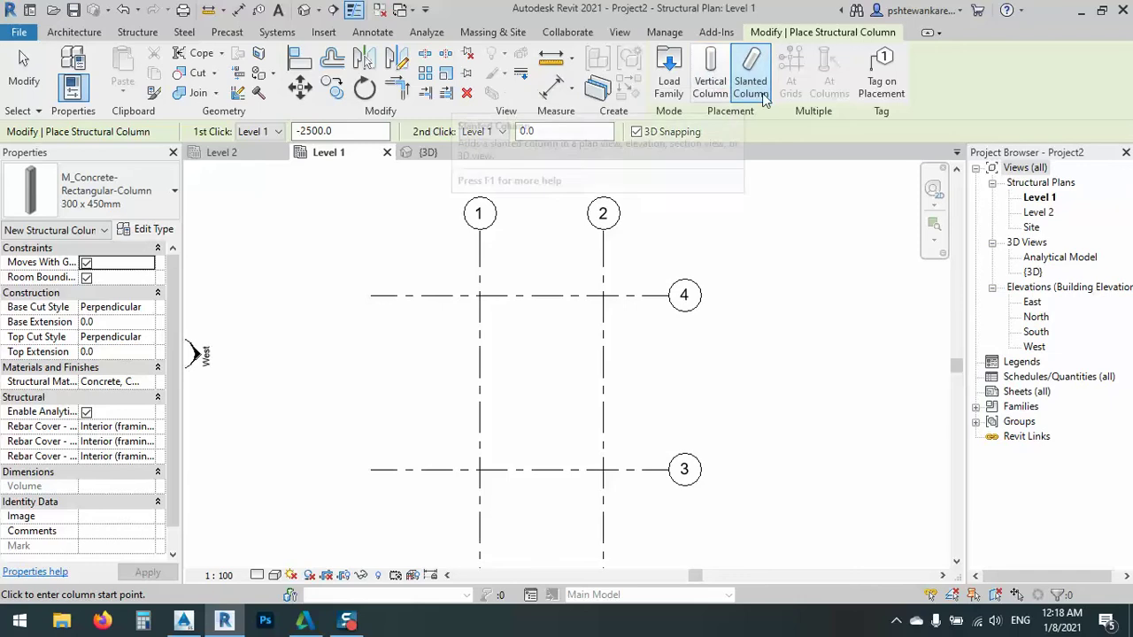
{"action": "left_click", "coordinate": [710, 73]}
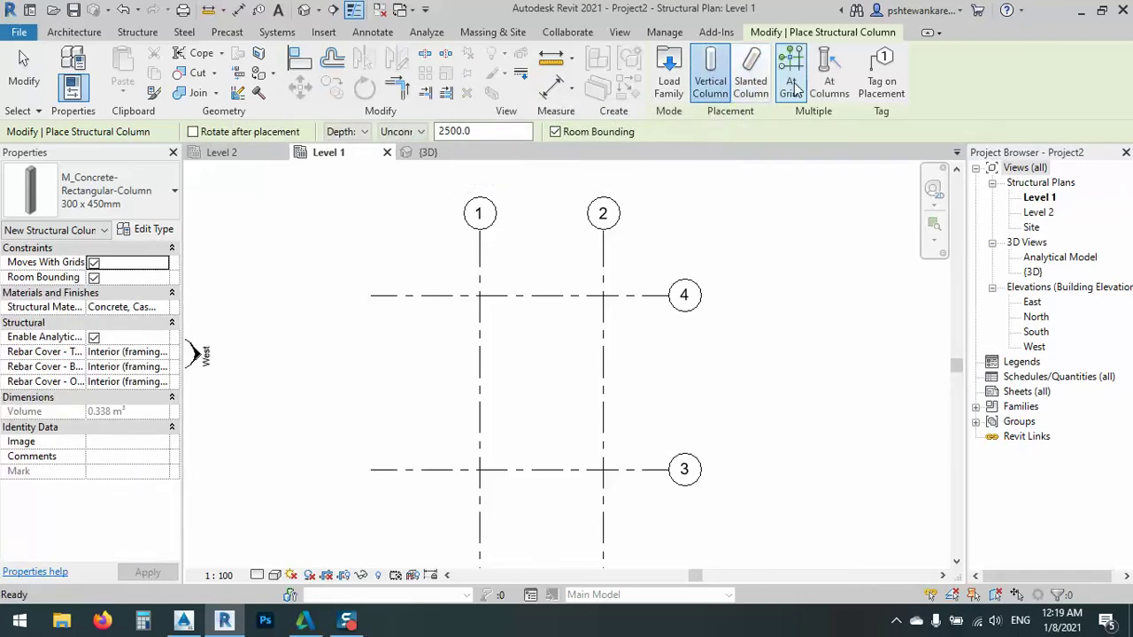
{"action": "left_click", "coordinate": [791, 76]}
{"action": "mouse_move", "coordinate": [452, 268]}
{"action": "left_mouse_down"}
{"action": "mouse_move", "coordinate": [646, 472]}
{"action": "mouse_move", "coordinate": [460, 253]}
{"action": "left_mouse_up"}
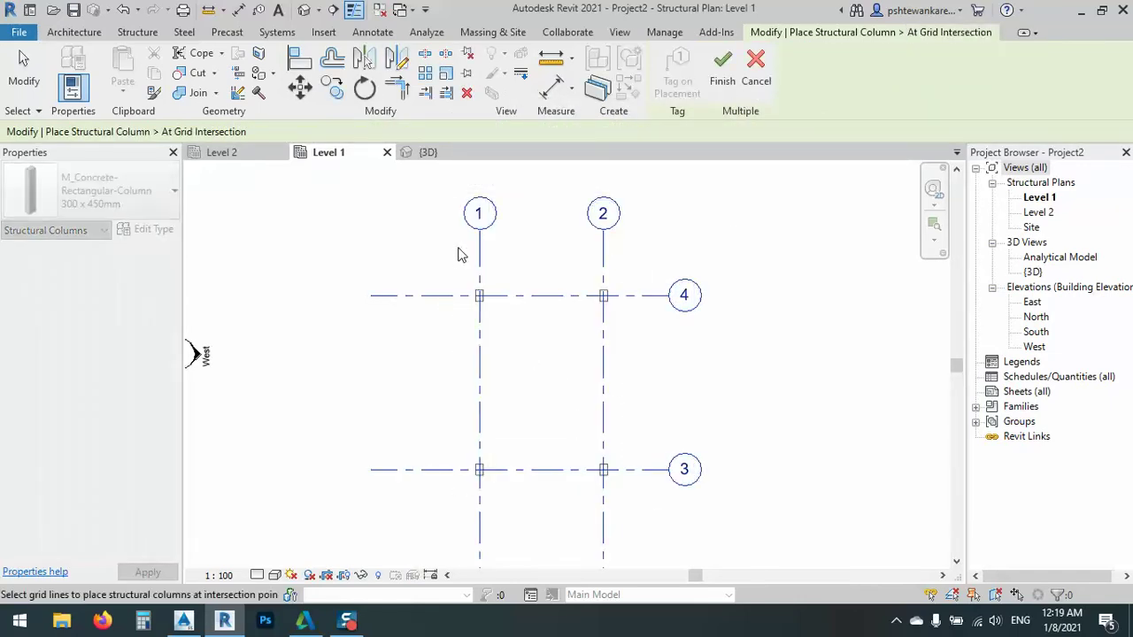
{"action": "left_click", "coordinate": [722, 75]}
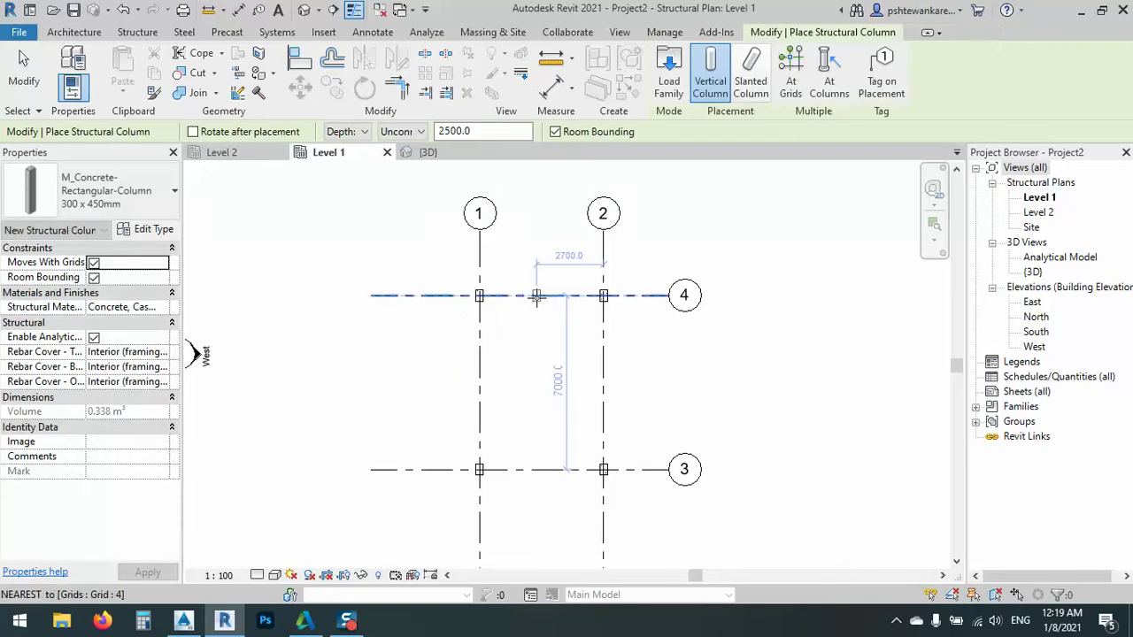
{"action": "right_click", "coordinate": [531, 336]}
{"action": "left_click", "coordinate": [549, 347]}
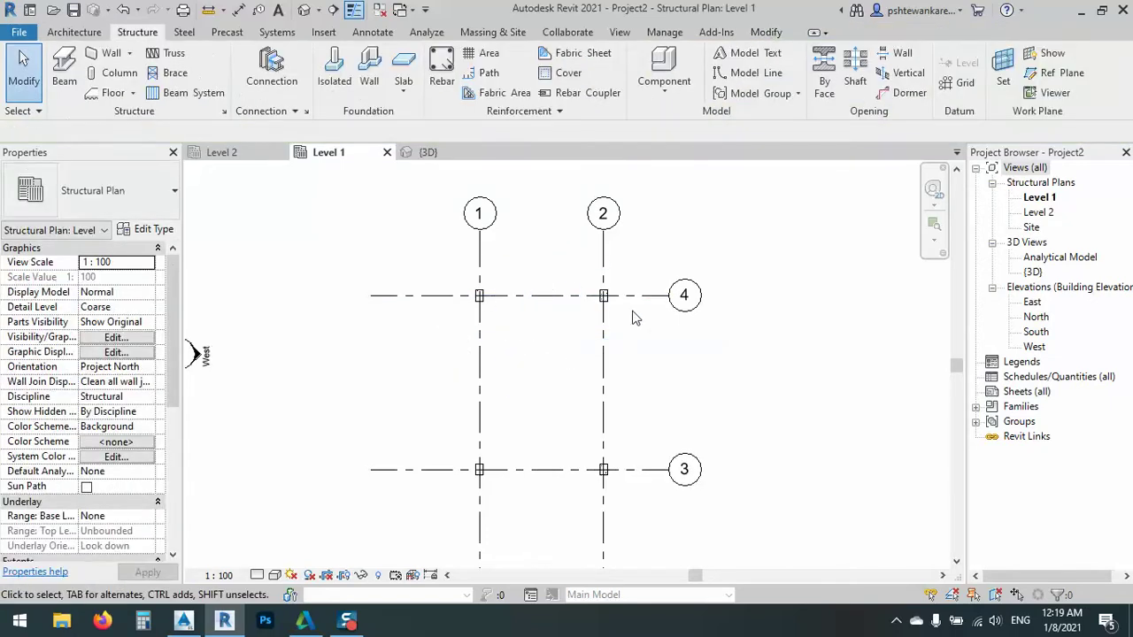
Disable the analytical model for all four structural columns and apply the change
{"action": "scroll", "coordinate": [479, 296], "scroll_direction": "up", "scroll_amount": 3}
{"action": "left_click", "coordinate": [480, 298]}
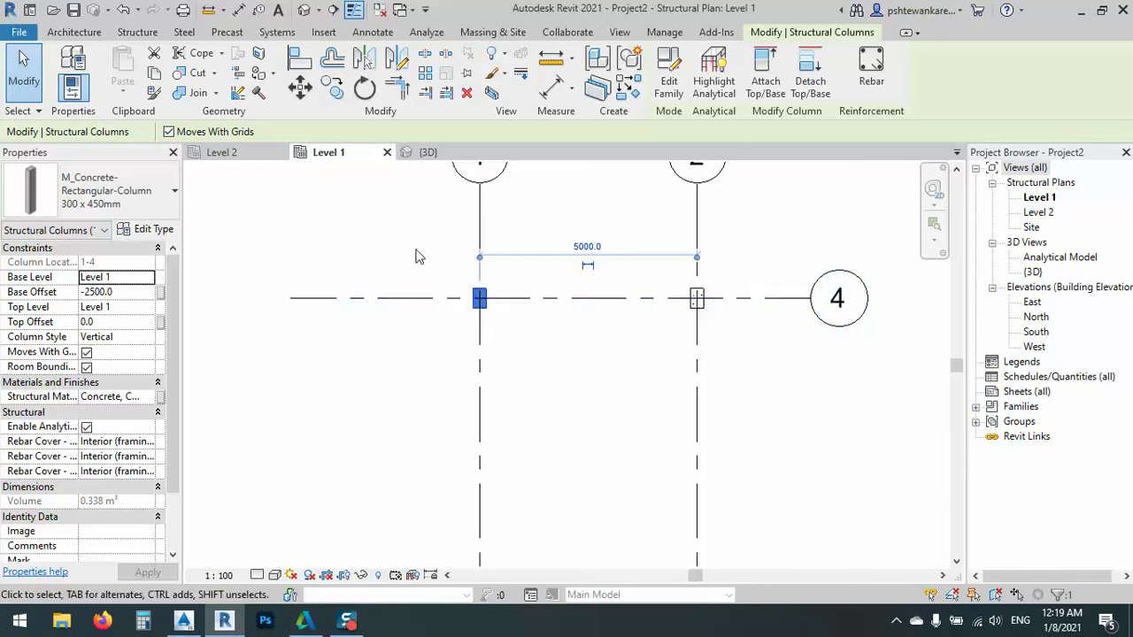
{"action": "scroll", "coordinate": [417, 248], "scroll_direction": "down", "scroll_amount": 3}
{"action": "left_click_drag", "start_coordinate": [414, 243], "coordinate": [600, 486]}
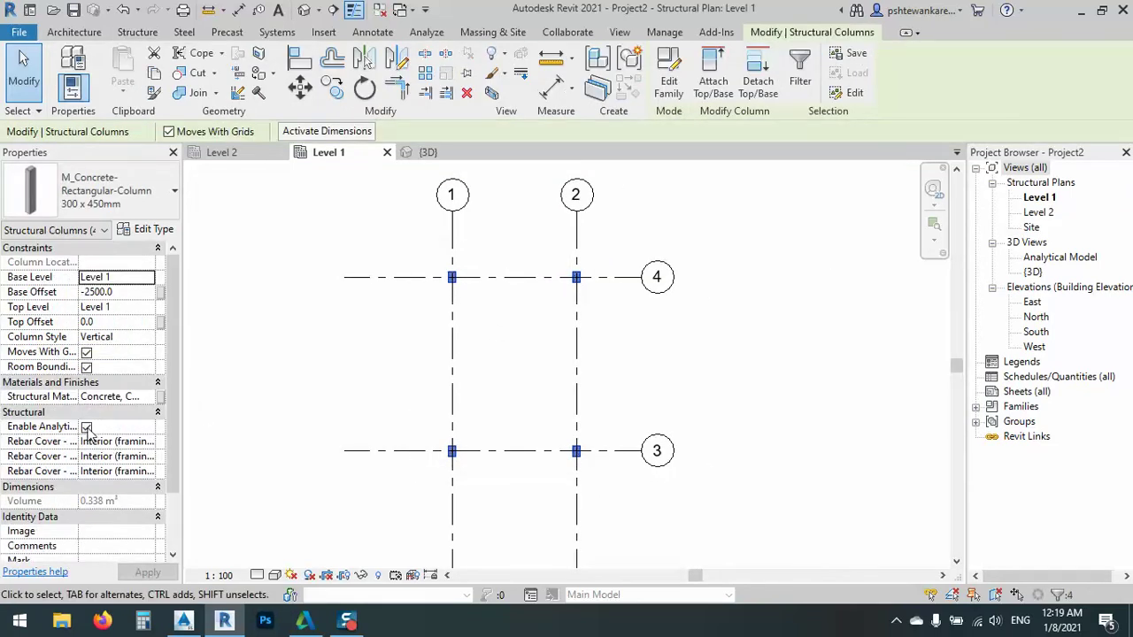
{"action": "left_click", "coordinate": [86, 428]}
{"action": "left_click", "coordinate": [148, 572]}
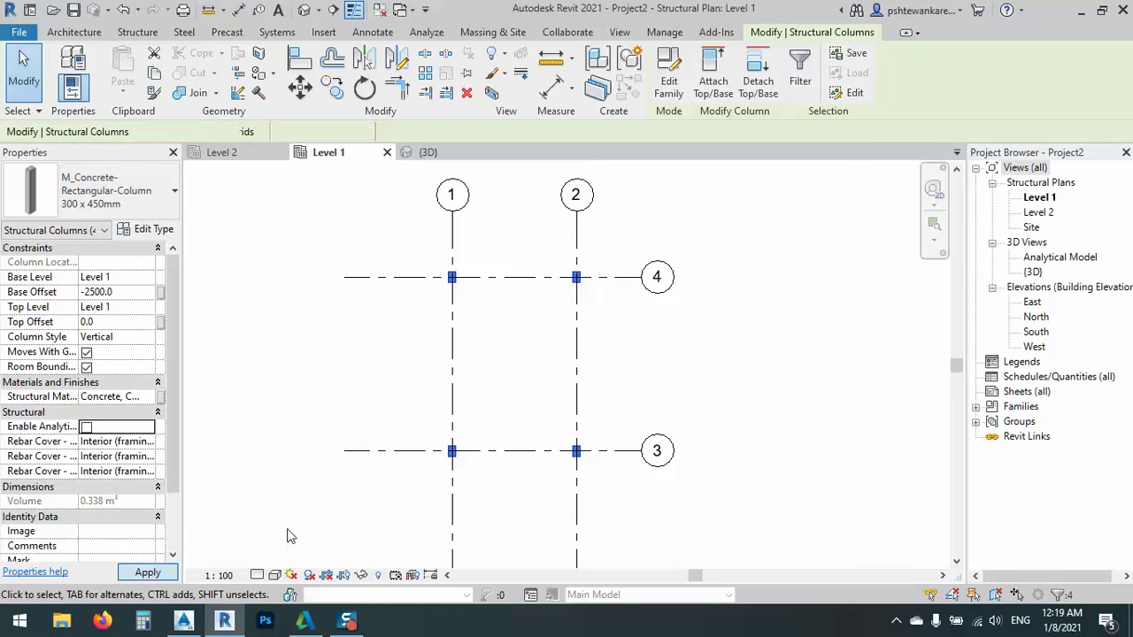
Start placing an architectural column, accept loading a column family, and browse to the English metric library folder
{"action": "left_click", "coordinate": [395, 388]}
{"action": "scroll", "coordinate": [581, 290], "scroll_direction": "up", "scroll_amount": 2}
{"action": "scroll", "coordinate": [582, 290], "scroll_direction": "up", "scroll_amount": 1}
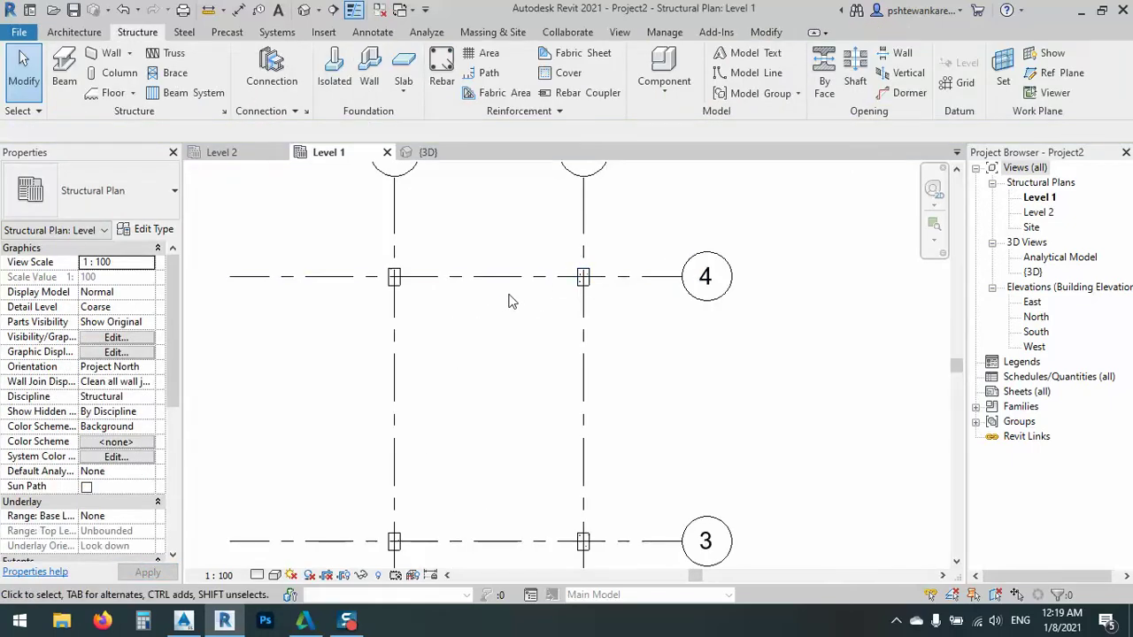
{"action": "scroll", "coordinate": [571, 389], "scroll_direction": "down", "scroll_amount": 2}
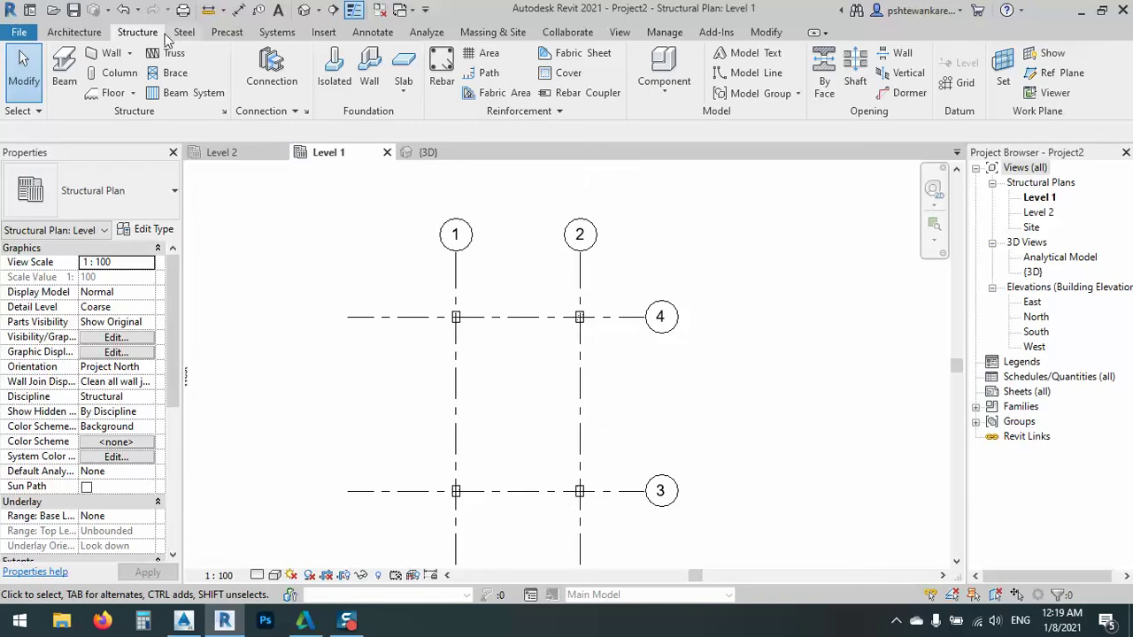
{"action": "left_click", "coordinate": [79, 32]}
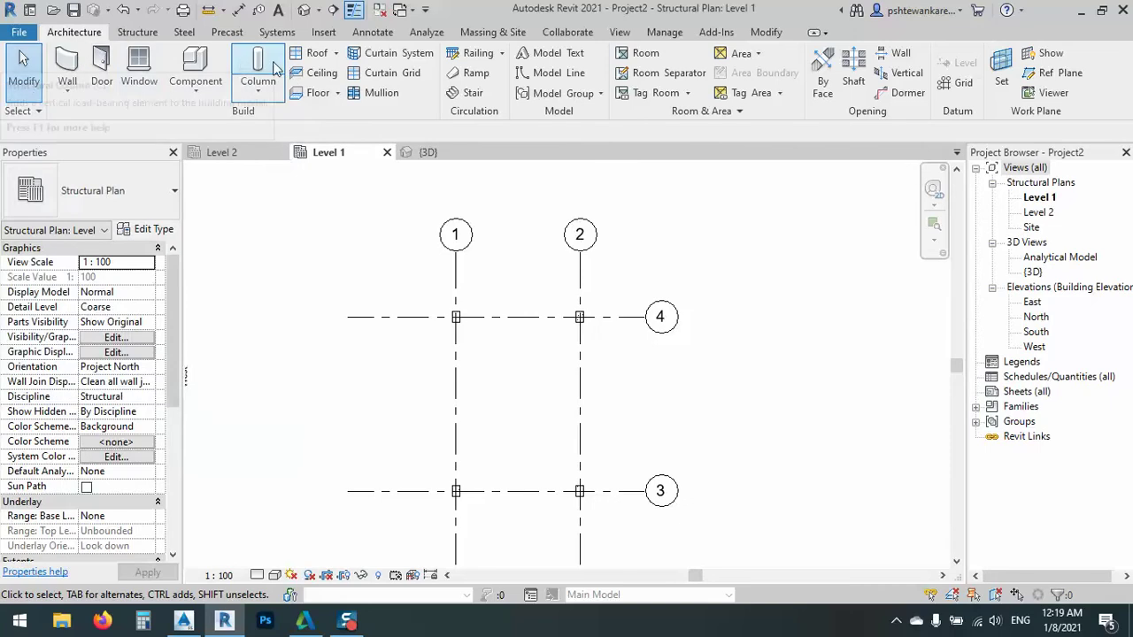
{"action": "left_click", "coordinate": [258, 94]}
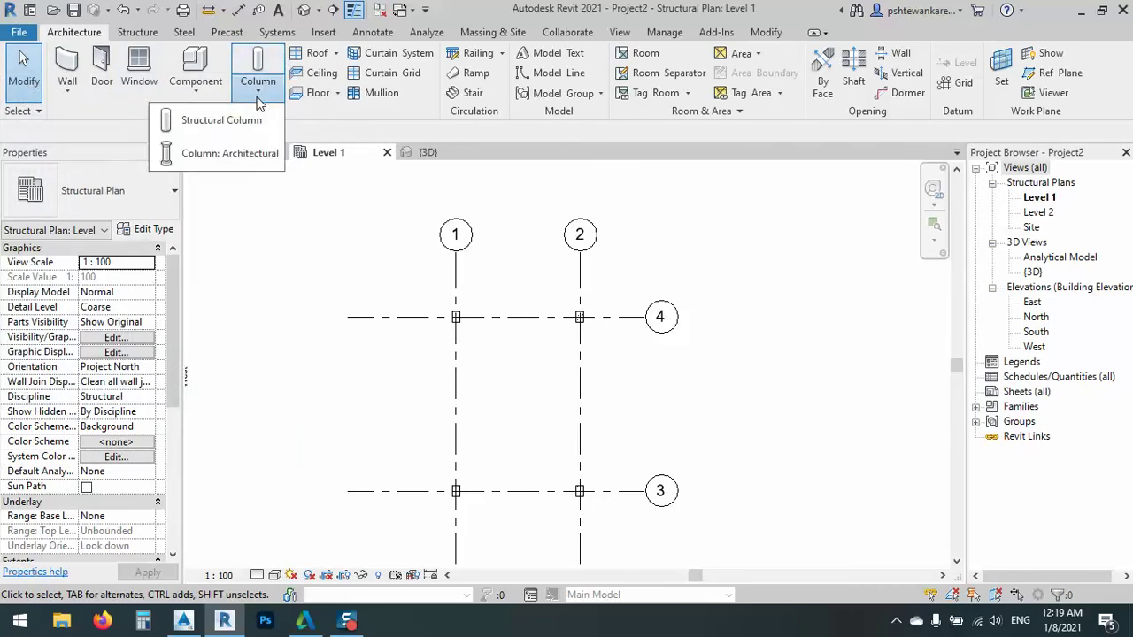
{"action": "left_click", "coordinate": [204, 157]}
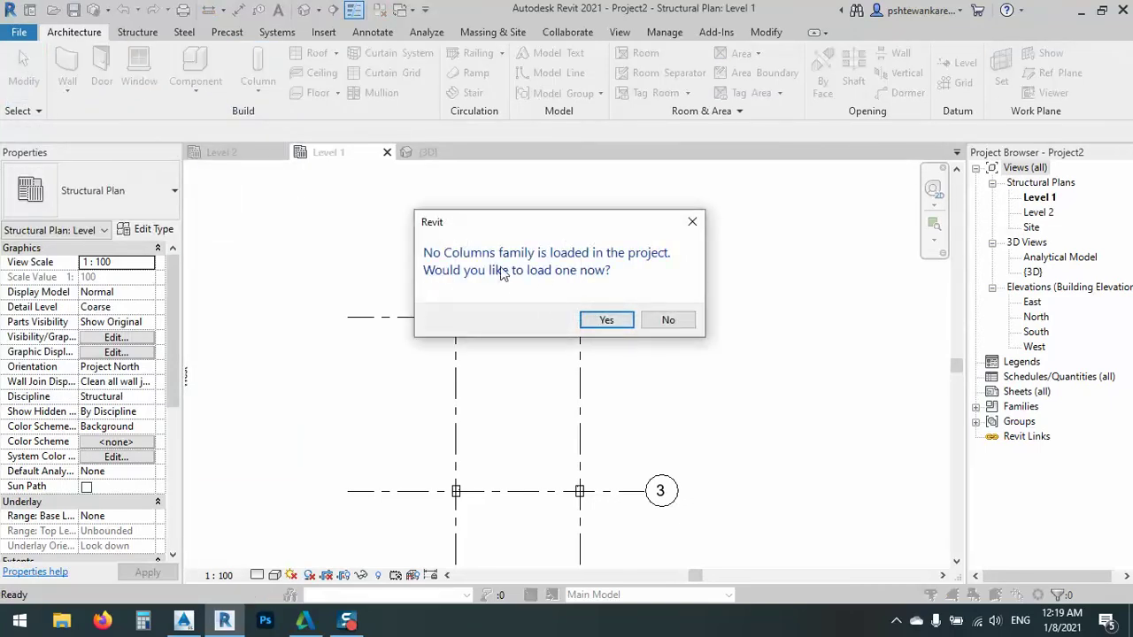
{"action": "left_click", "coordinate": [607, 321]}
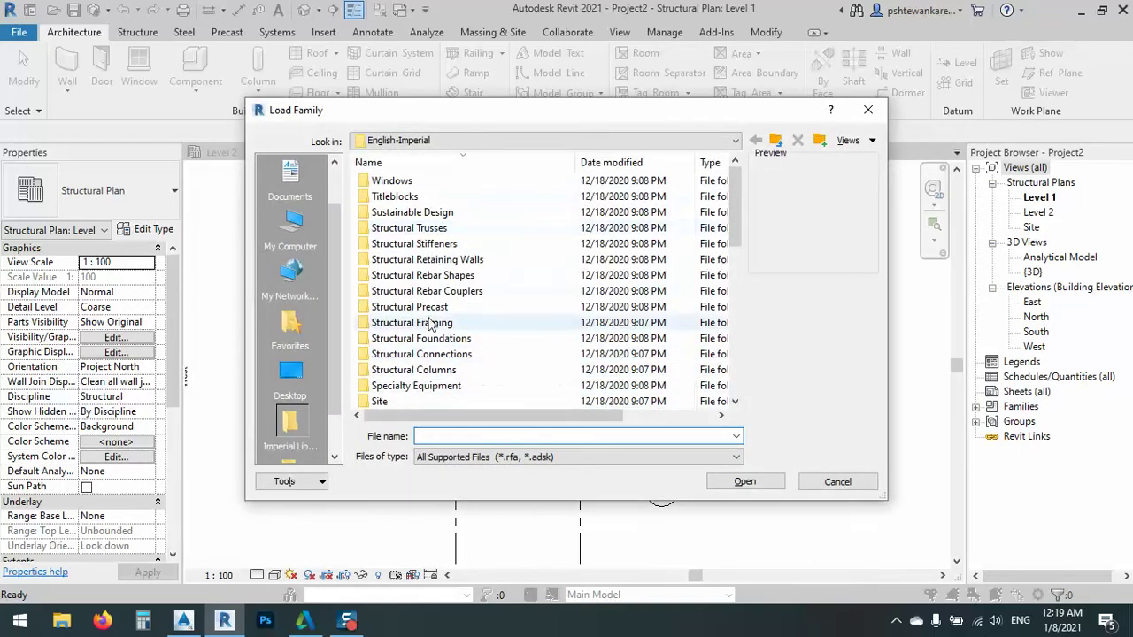
{"action": "left_click", "coordinate": [775, 142]}
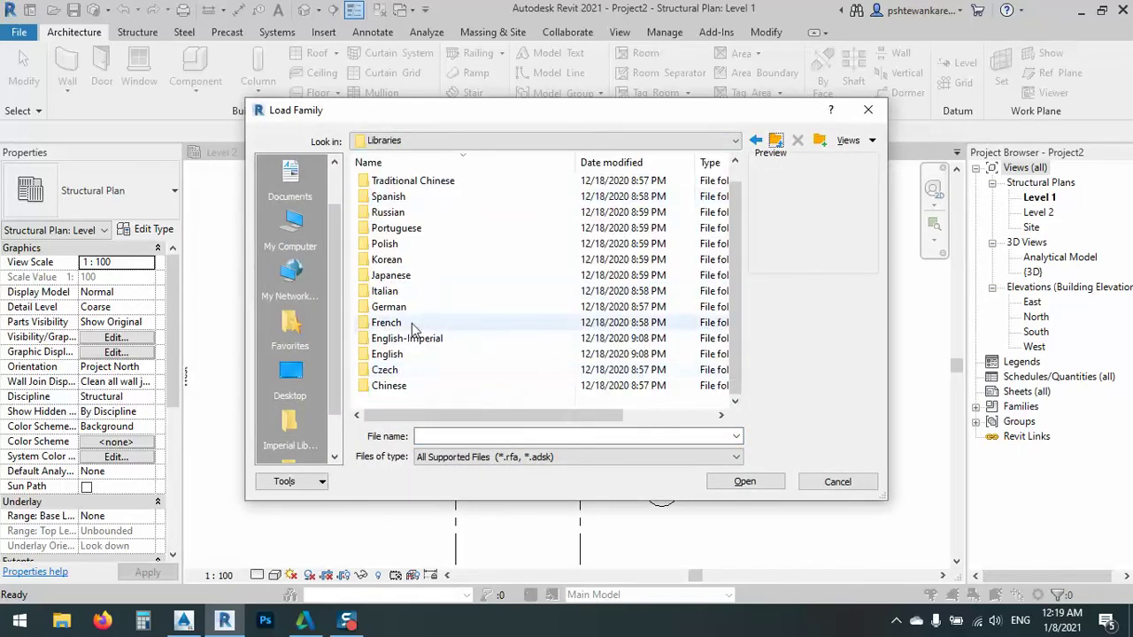
{"action": "scroll", "coordinate": [412, 327], "scroll_direction": "up", "scroll_amount": 1}
{"action": "double_click", "coordinate": [395, 373]}
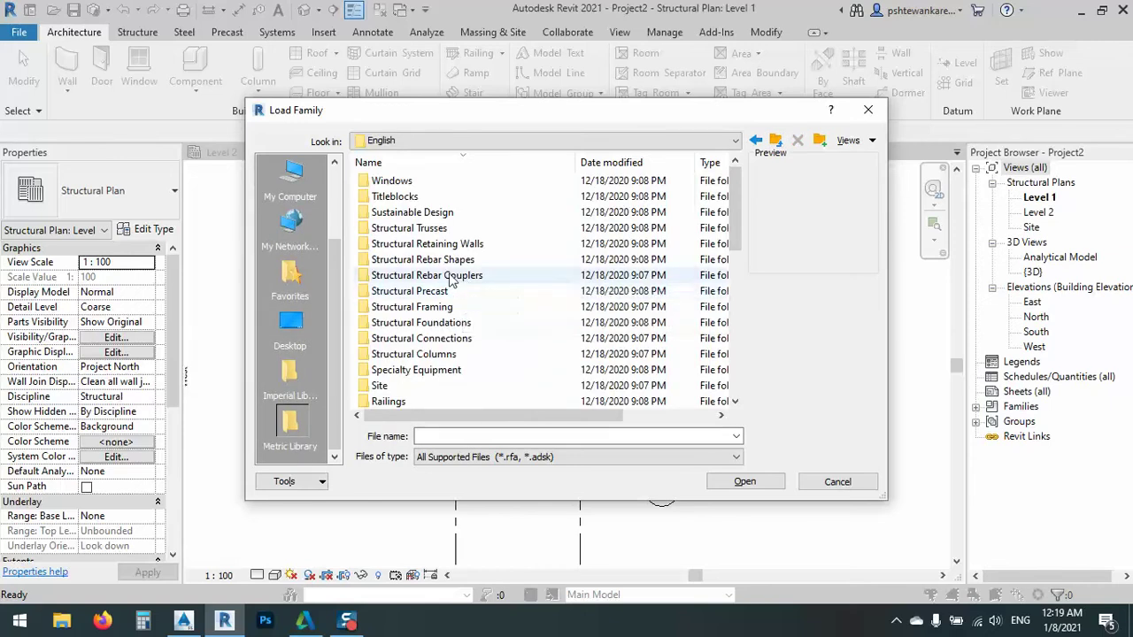
Load the M_Rectangular Column family from the Columns folder of the metric library
{"action": "scroll", "coordinate": [429, 325], "scroll_direction": "down", "scroll_amount": 5}
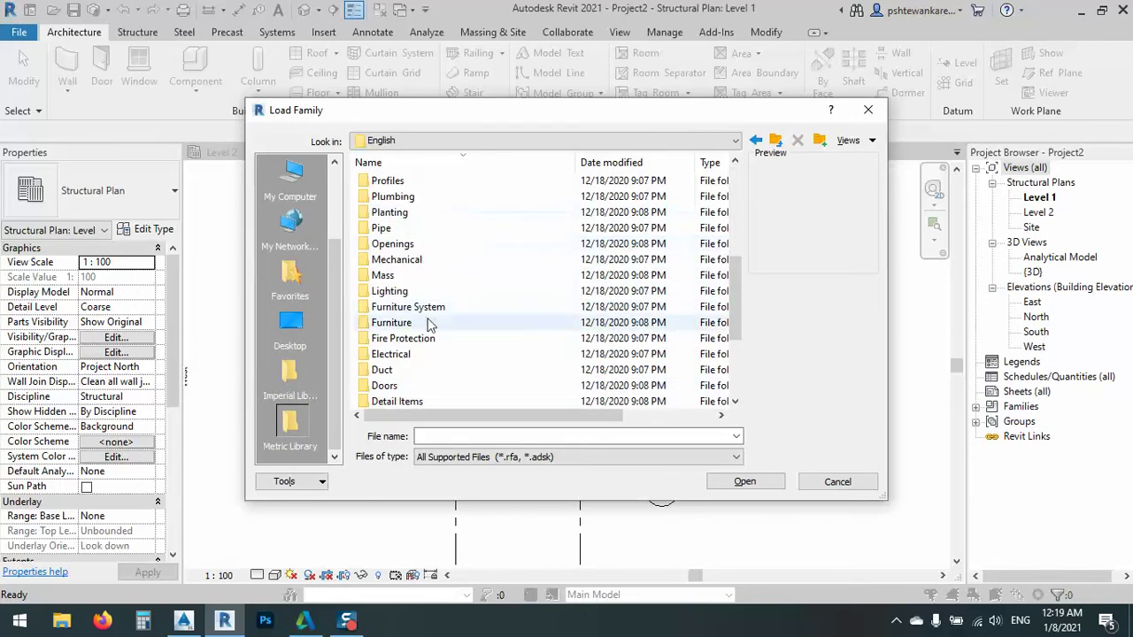
{"action": "scroll", "coordinate": [428, 324], "scroll_direction": "down", "scroll_amount": 3}
{"action": "left_click", "coordinate": [399, 326]}
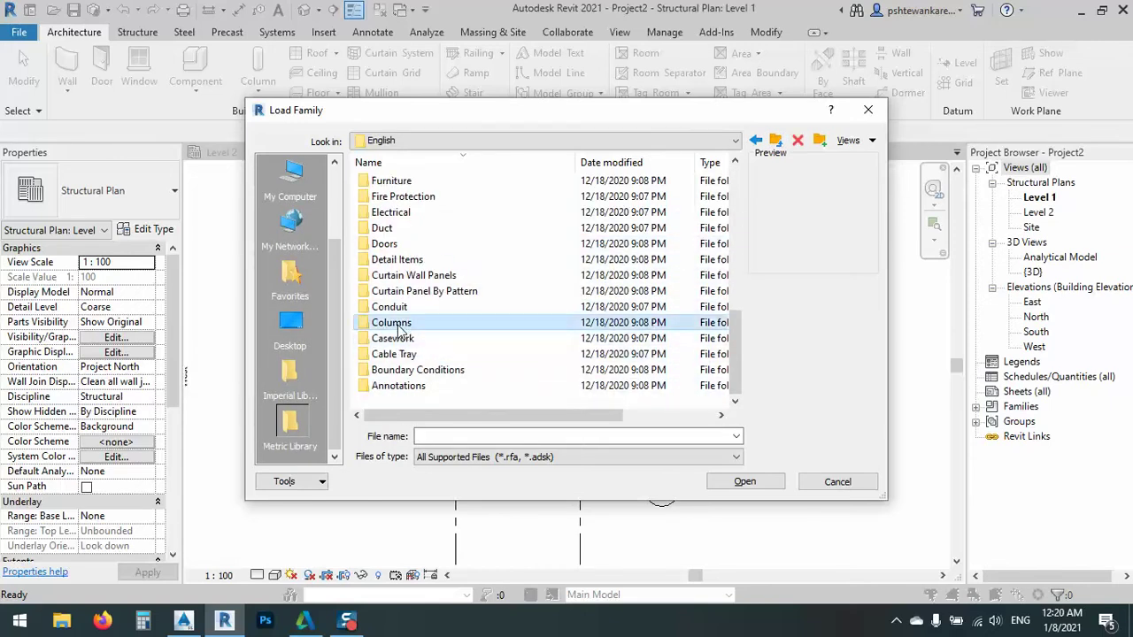
{"action": "double_click", "coordinate": [398, 326]}
{"action": "left_click", "coordinate": [400, 181]}
{"action": "left_click", "coordinate": [404, 197]}
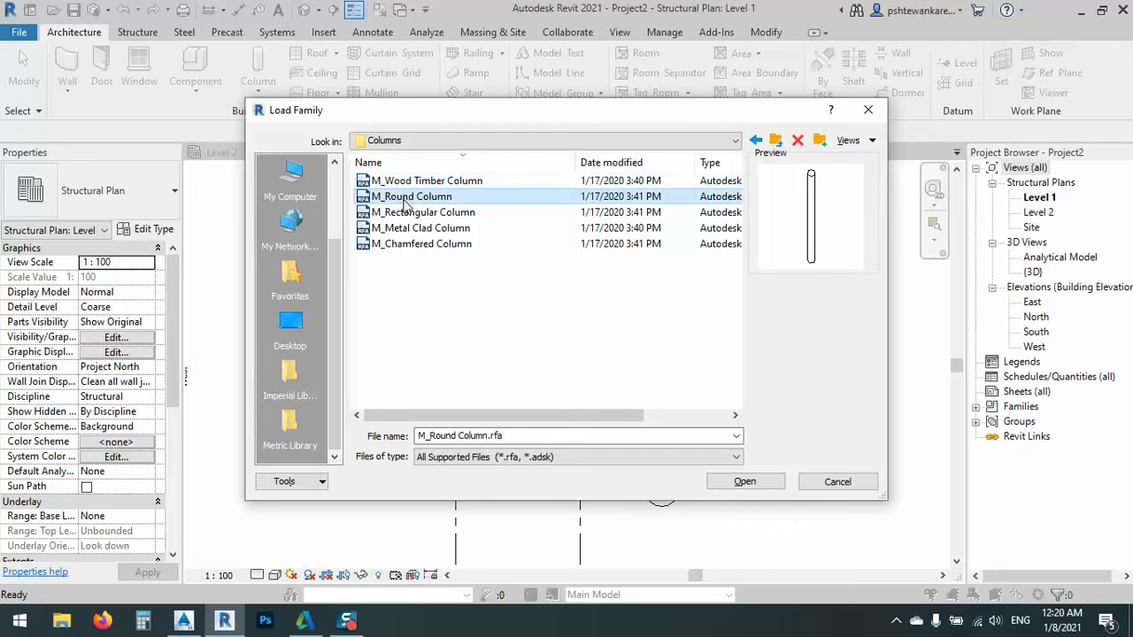
{"action": "left_click", "coordinate": [409, 214]}
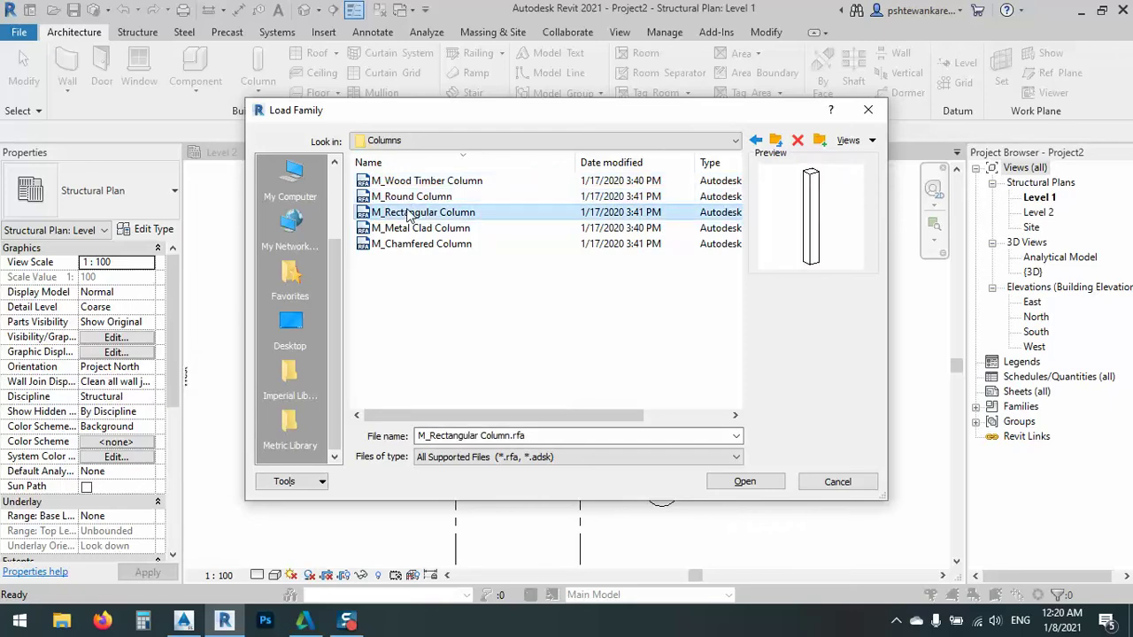
{"action": "left_click", "coordinate": [759, 492]}
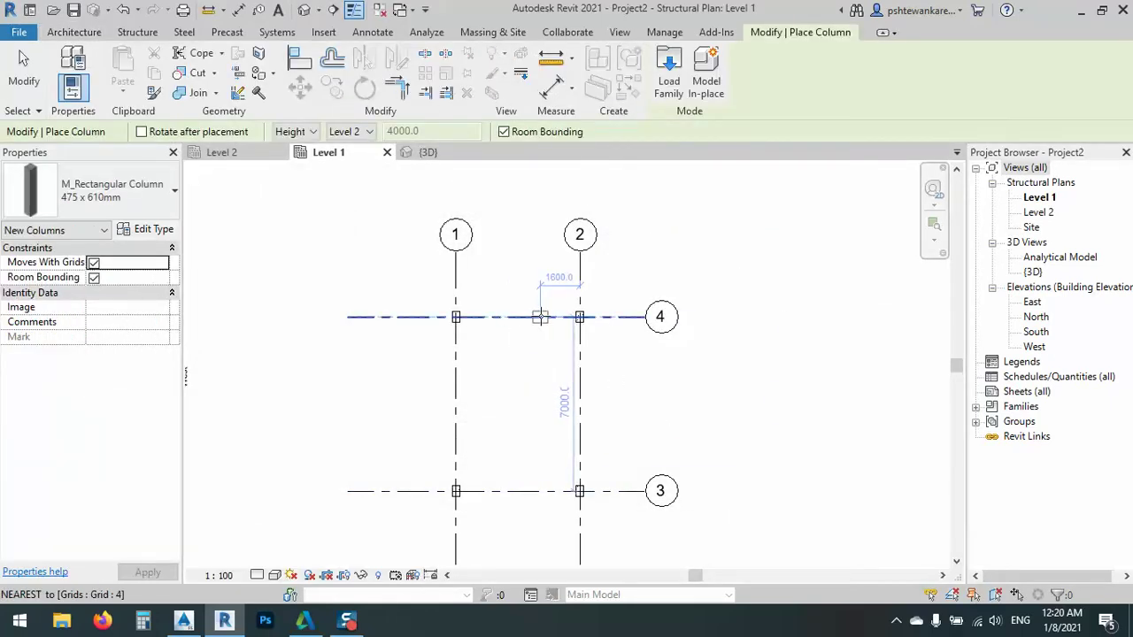
Place two 475 x 610mm architectural columns on grid 4, about 1600 mm and 2800 mm from grid 2, and end the command
{"action": "left_click", "coordinate": [540, 317]}
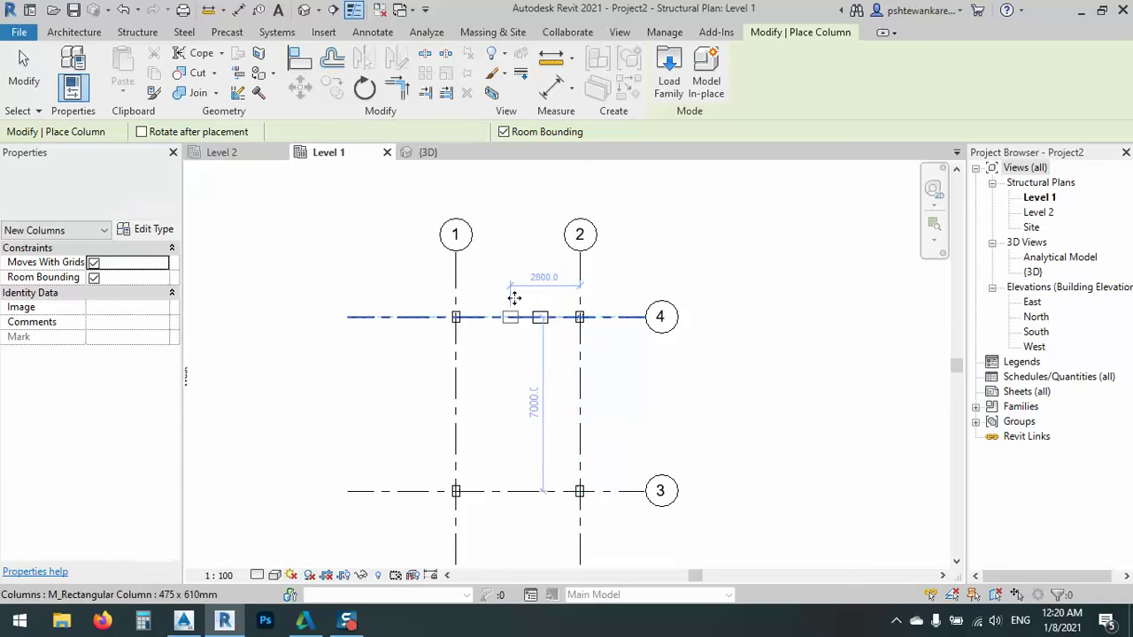
{"action": "right_click", "coordinate": [506, 270]}
{"action": "left_click", "coordinate": [545, 281]}
{"action": "right_click", "coordinate": [521, 284]}
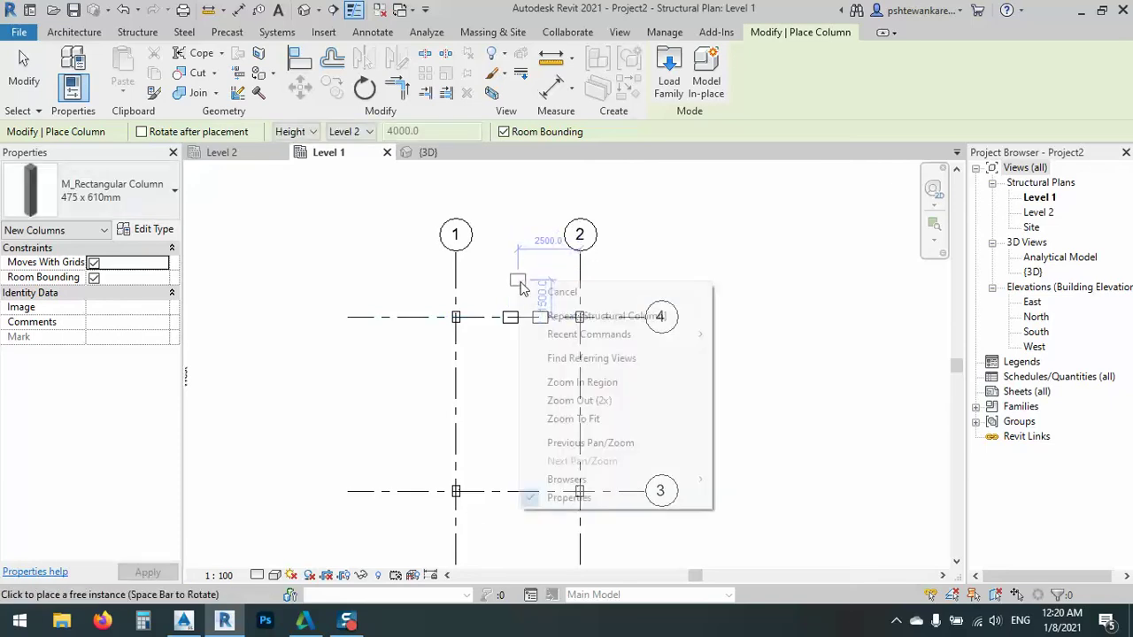
{"action": "left_click", "coordinate": [553, 294]}
{"action": "scroll", "coordinate": [539, 319], "scroll_direction": "up", "scroll_amount": 2}
Examine the architectural columns on grid 4, checking their properties and their display beside the structural columns
{"action": "left_click", "coordinate": [540, 320]}
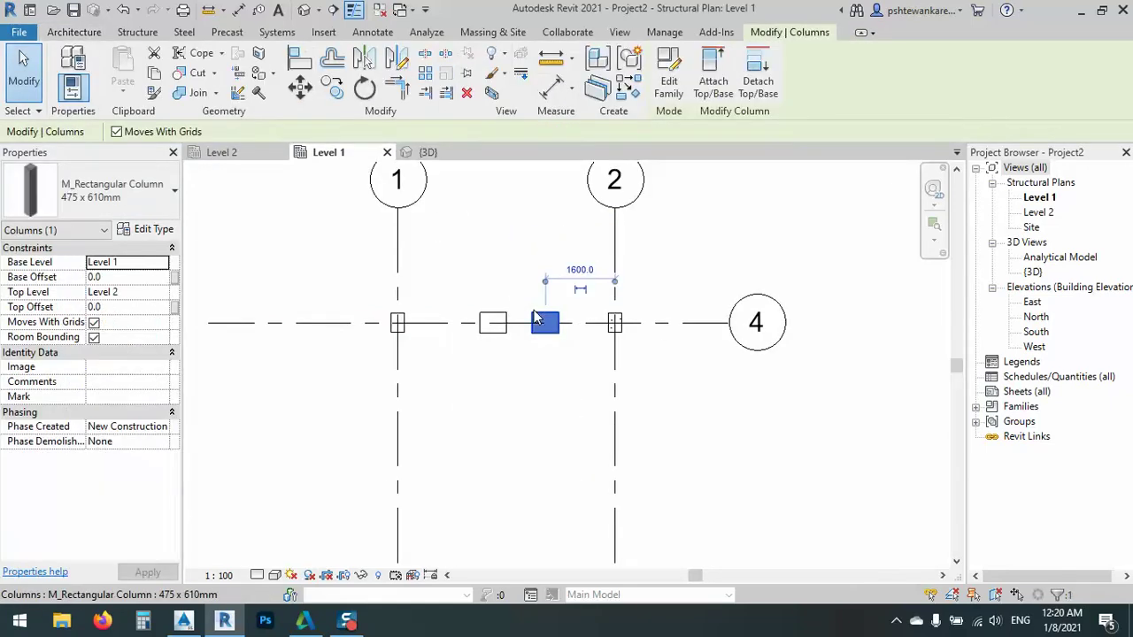
{"action": "left_click", "coordinate": [562, 454]}
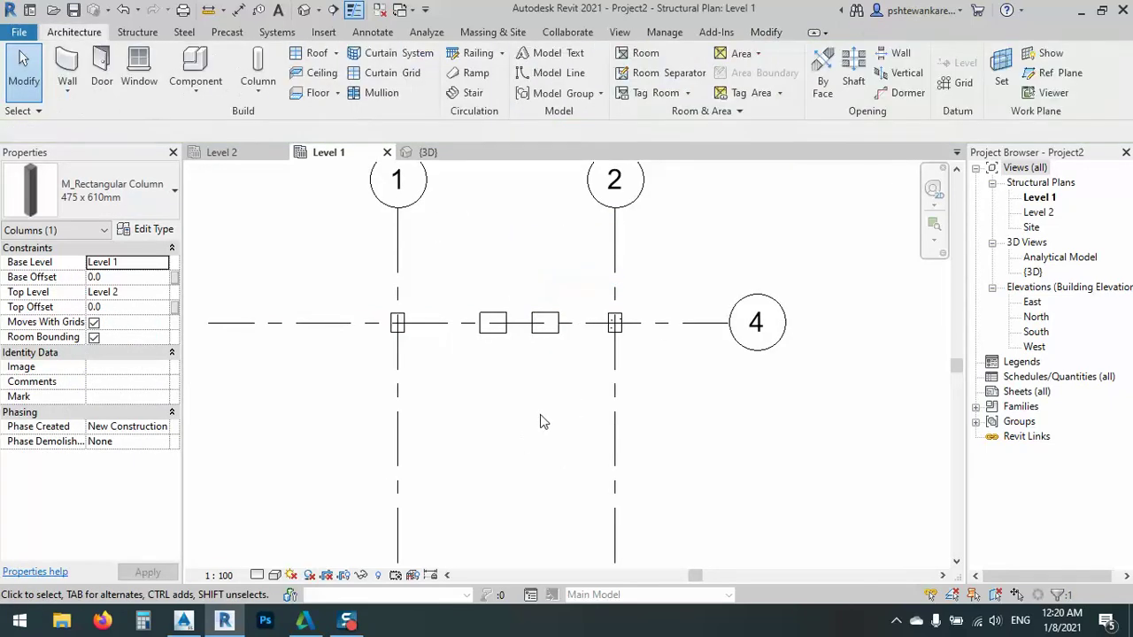
{"action": "middle_click_drag", "start_coordinate": [549, 395], "coordinate": [558, 313]}
{"action": "scroll", "coordinate": [541, 325], "scroll_direction": "down", "scroll_amount": 1}
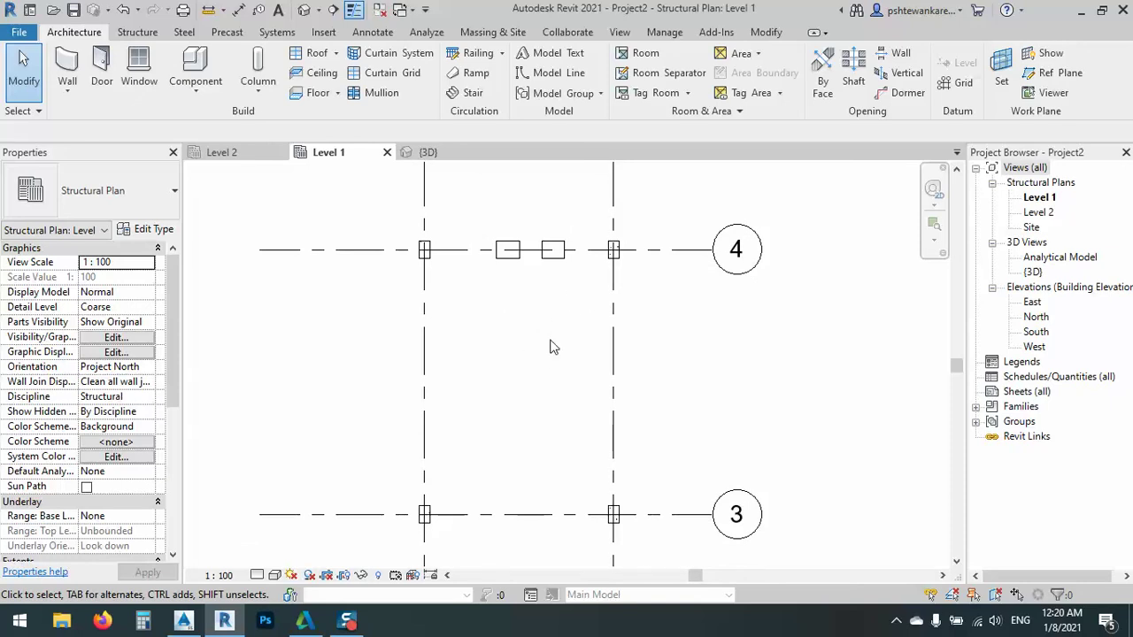
{"action": "middle_click_drag", "start_coordinate": [485, 348], "coordinate": [505, 357]}
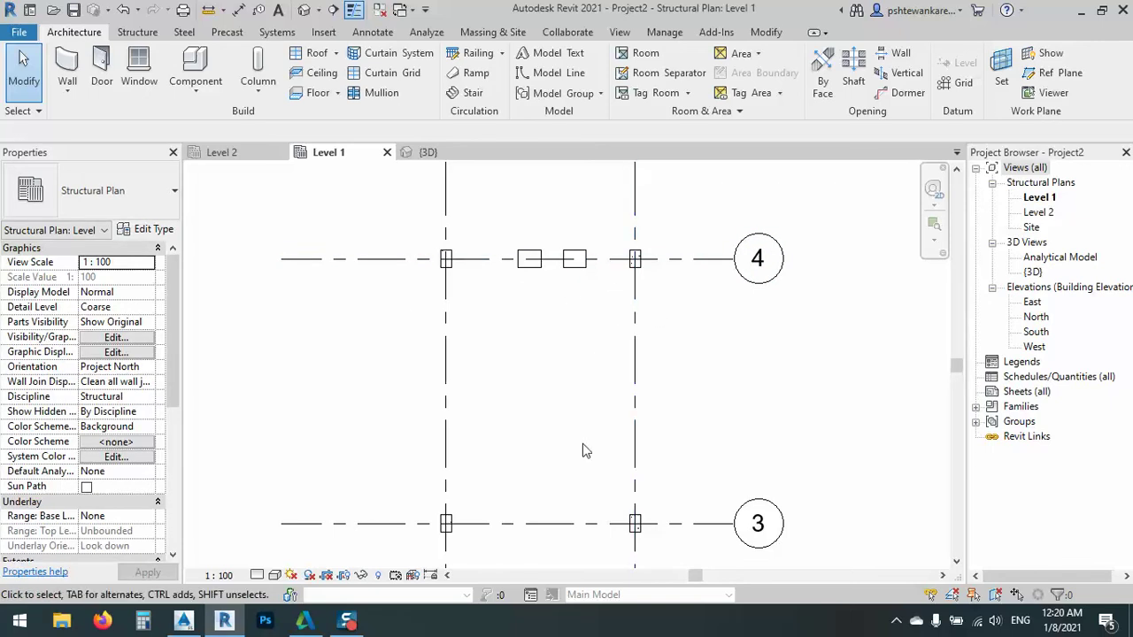
{"action": "scroll", "coordinate": [558, 257], "scroll_direction": "up", "scroll_amount": 2}
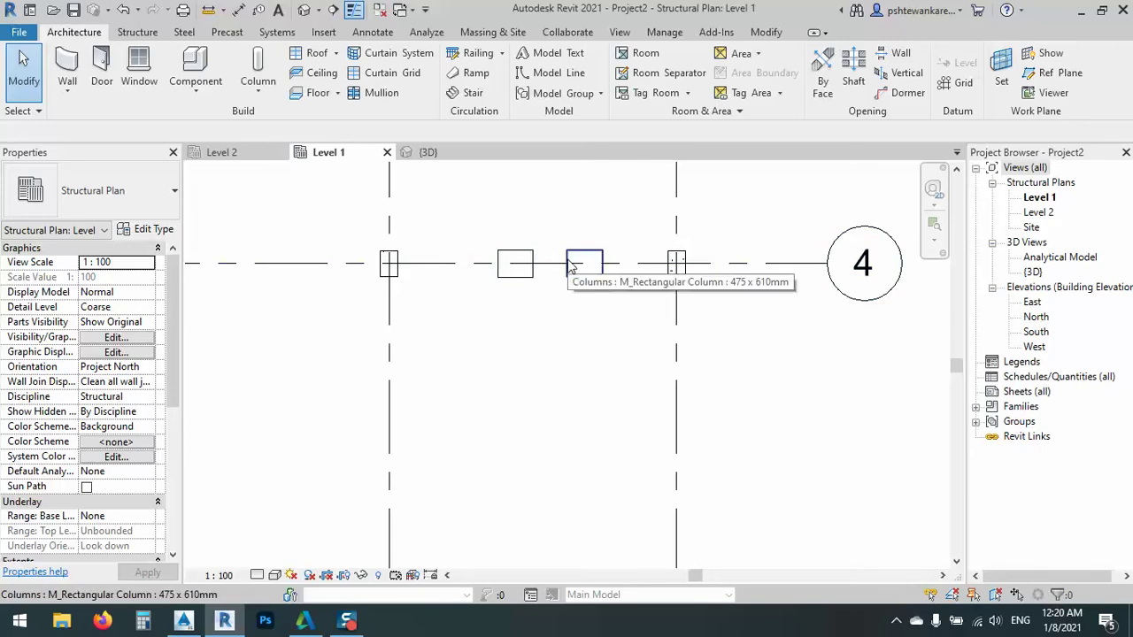
{"action": "scroll", "coordinate": [575, 262], "scroll_direction": "up", "scroll_amount": 4}
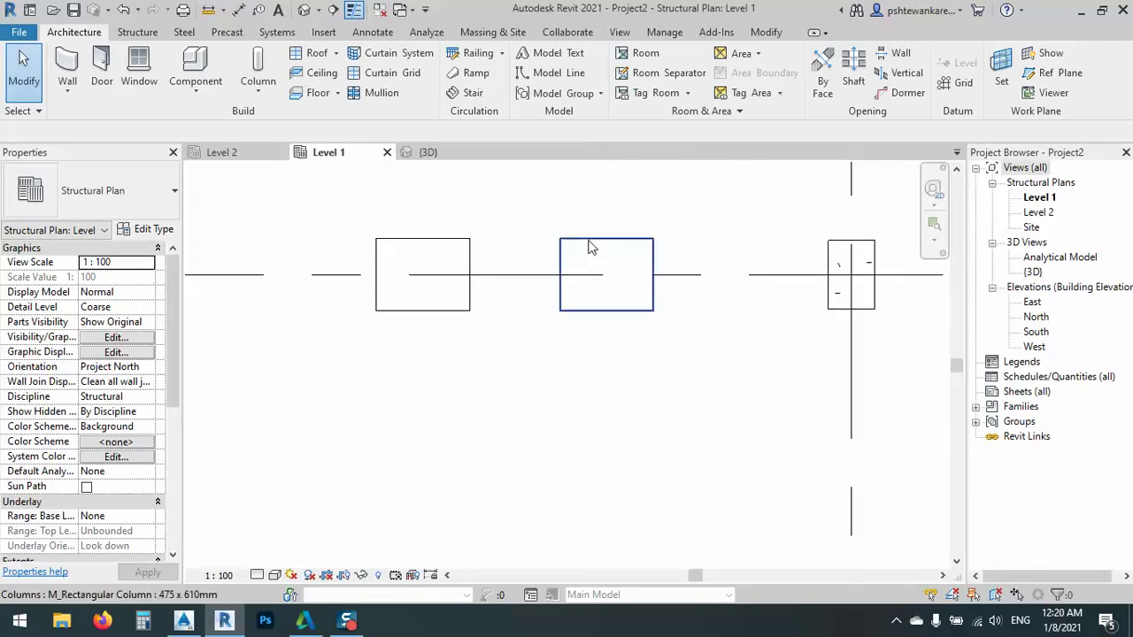
{"action": "left_click", "coordinate": [592, 248]}
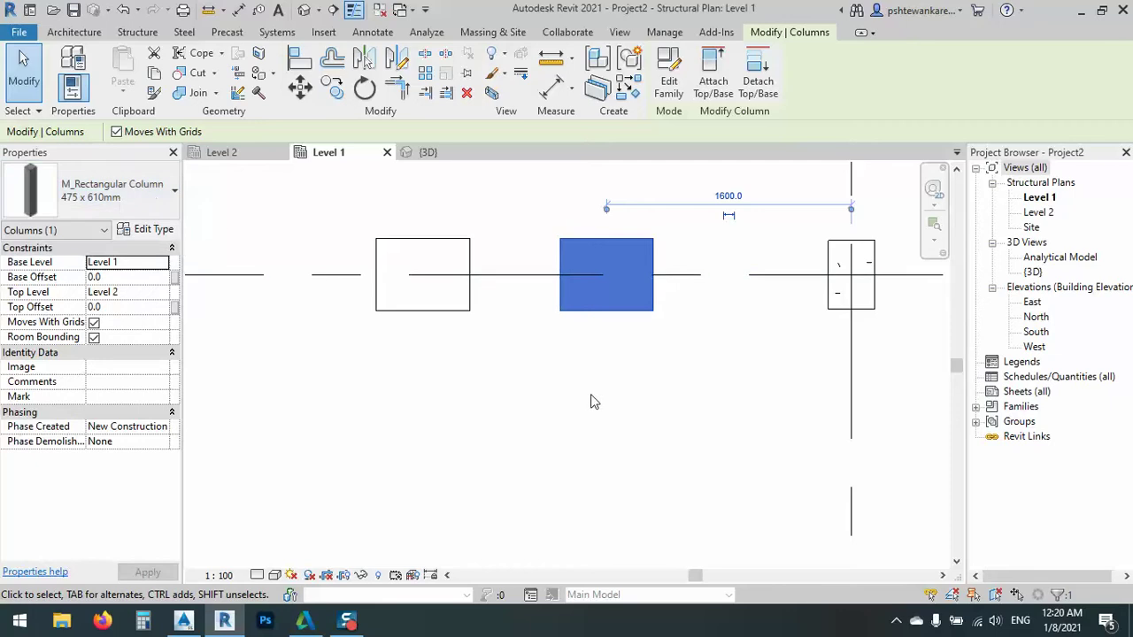
{"action": "key", "text": "Escape"}
{"action": "scroll", "coordinate": [625, 238], "scroll_direction": "down", "scroll_amount": 3}
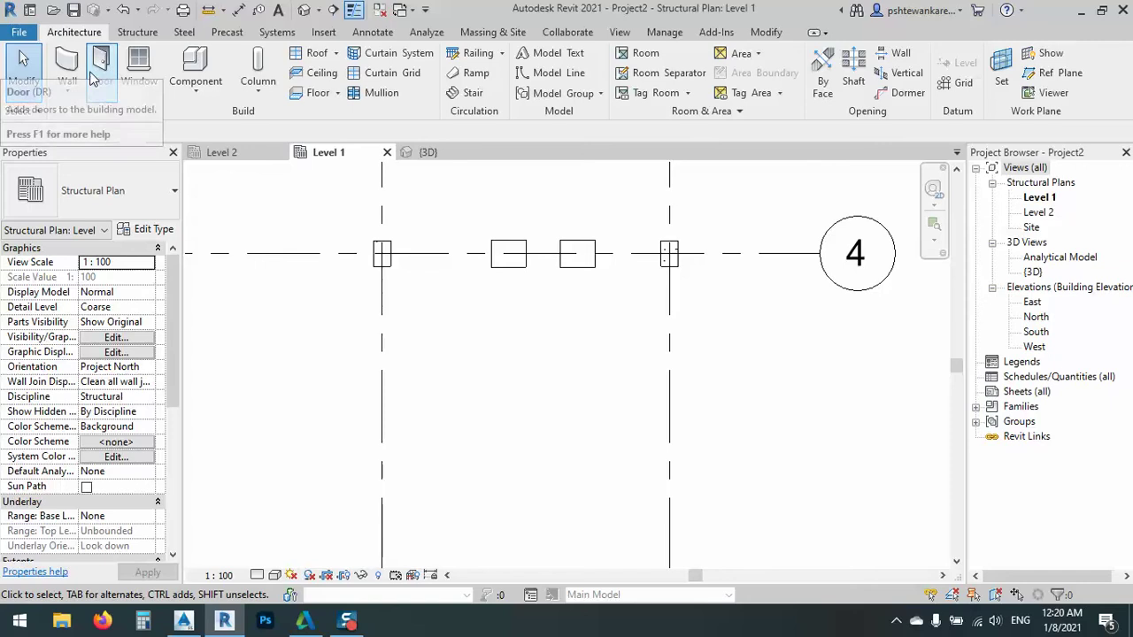
Draw a Generic - 200mm wall along grid 1 between the facing sides of the columns at grids 4 and 3, and end the command
{"action": "key", "text": "w"}
{"action": "key", "text": "a"}
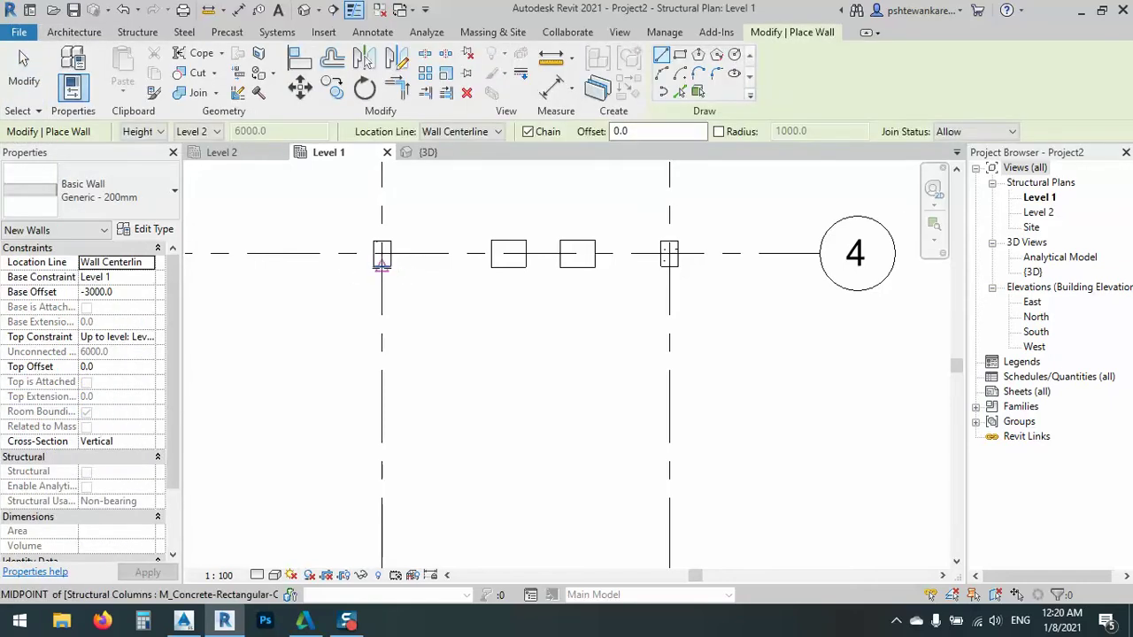
{"action": "left_click", "coordinate": [382, 263]}
{"action": "scroll", "coordinate": [387, 497], "scroll_direction": "up", "scroll_amount": 3}
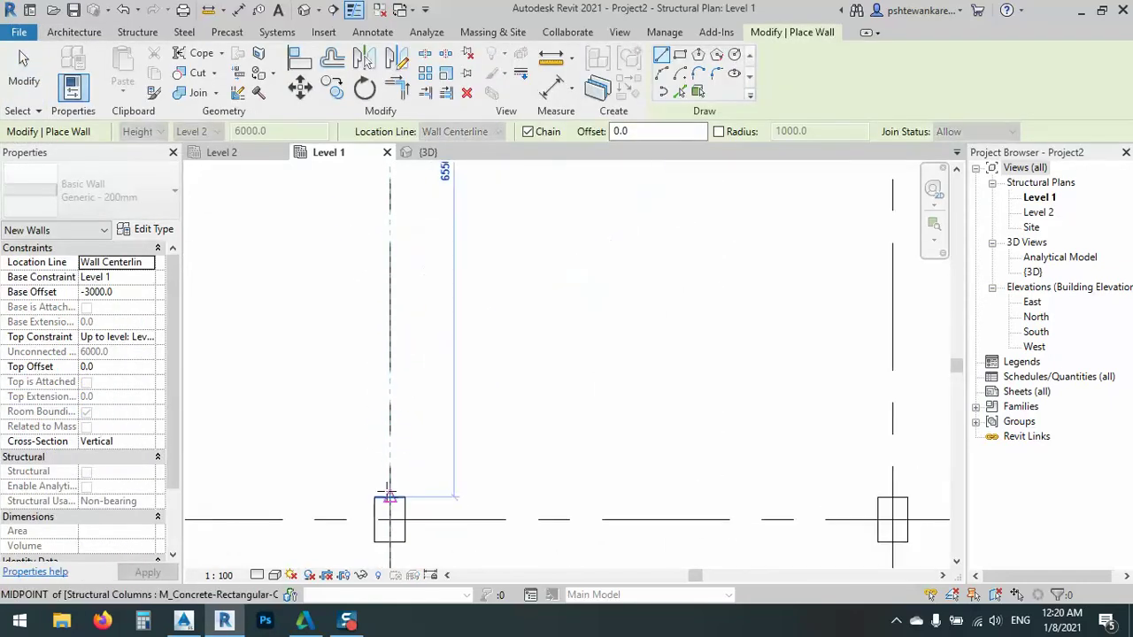
{"action": "left_click", "coordinate": [389, 496]}
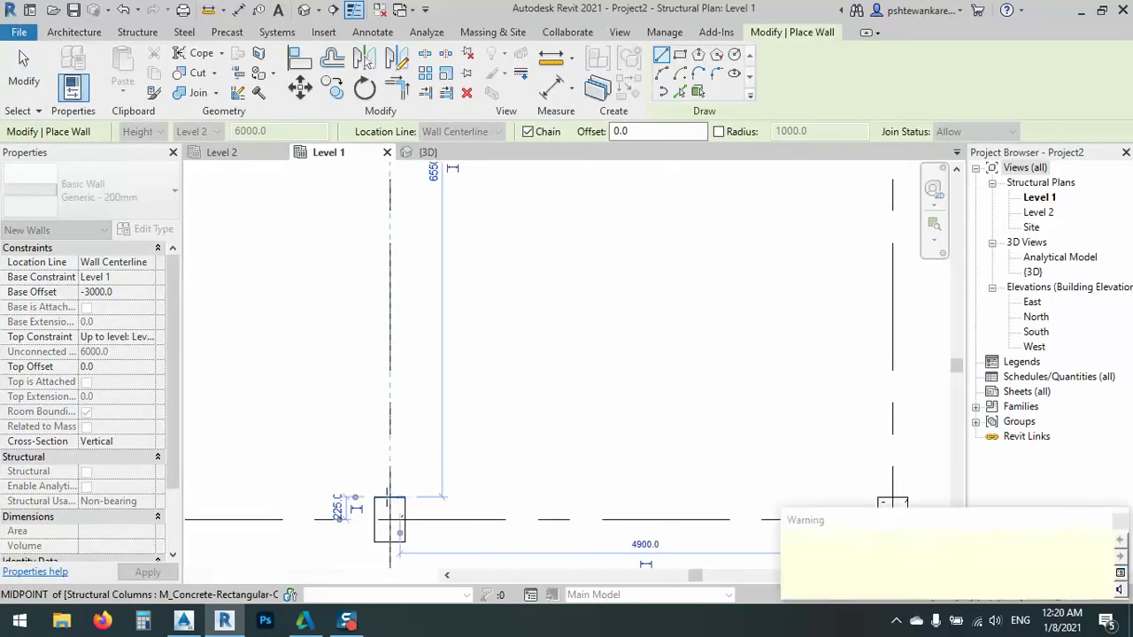
{"action": "right_click", "coordinate": [530, 403]}
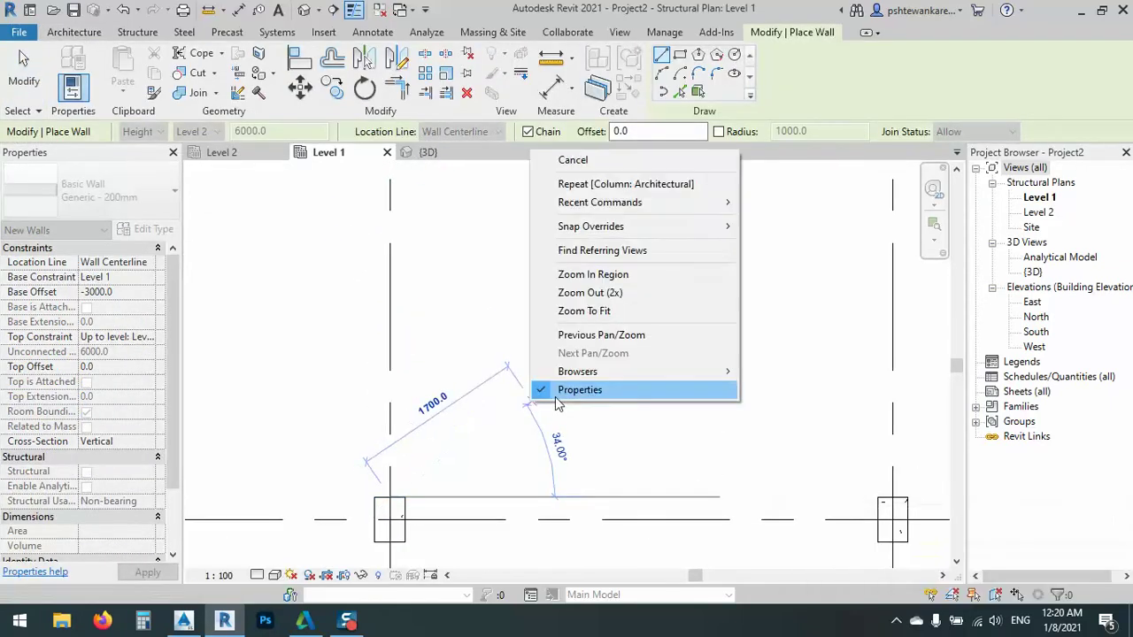
{"action": "left_click", "coordinate": [575, 161]}
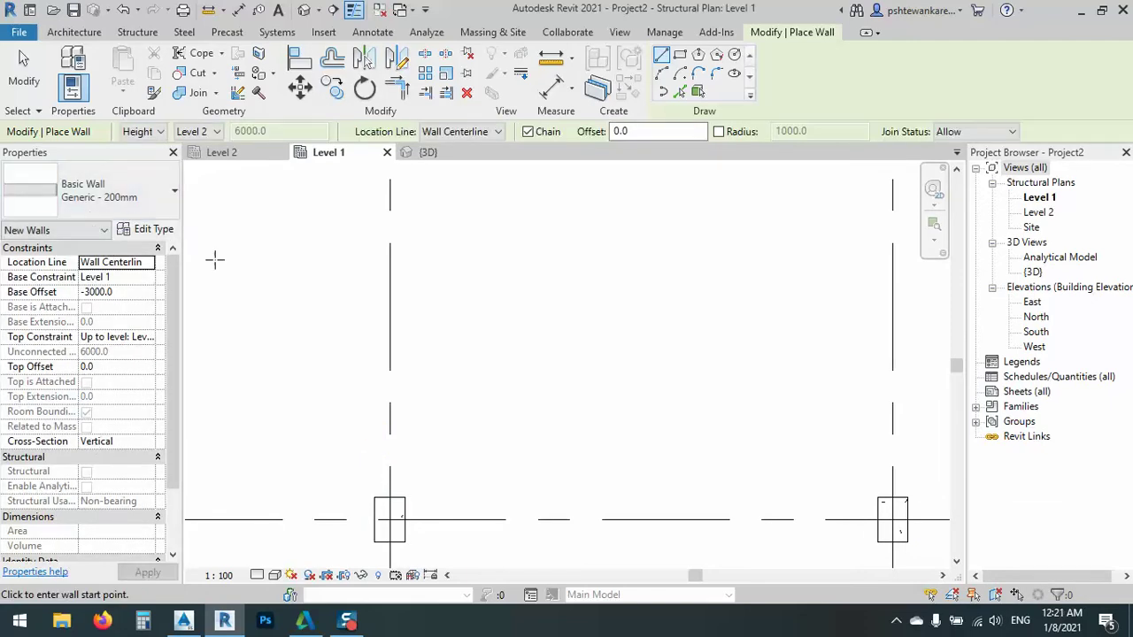
{"action": "right_click", "coordinate": [402, 334]}
{"action": "left_click", "coordinate": [434, 343]}
Set the Level 1 plan view's discipline to Architectural
{"action": "scroll", "coordinate": [522, 387], "scroll_direction": "down", "scroll_amount": 1}
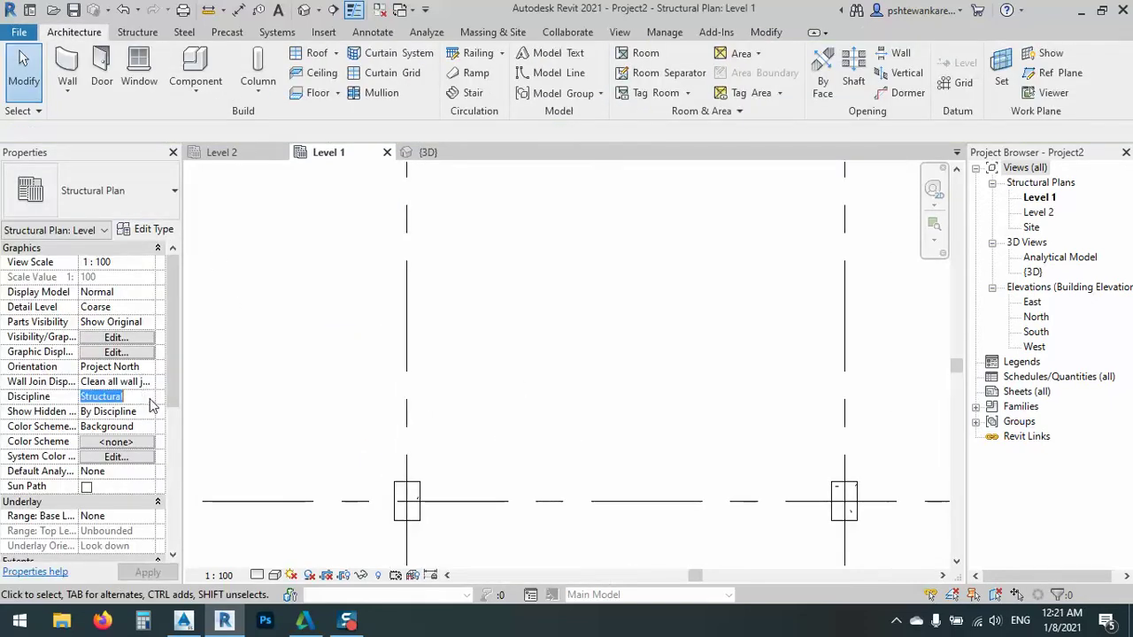
{"action": "left_click", "coordinate": [147, 397]}
{"action": "left_click", "coordinate": [106, 408]}
{"action": "scroll", "coordinate": [395, 457], "scroll_direction": "down", "scroll_amount": 1}
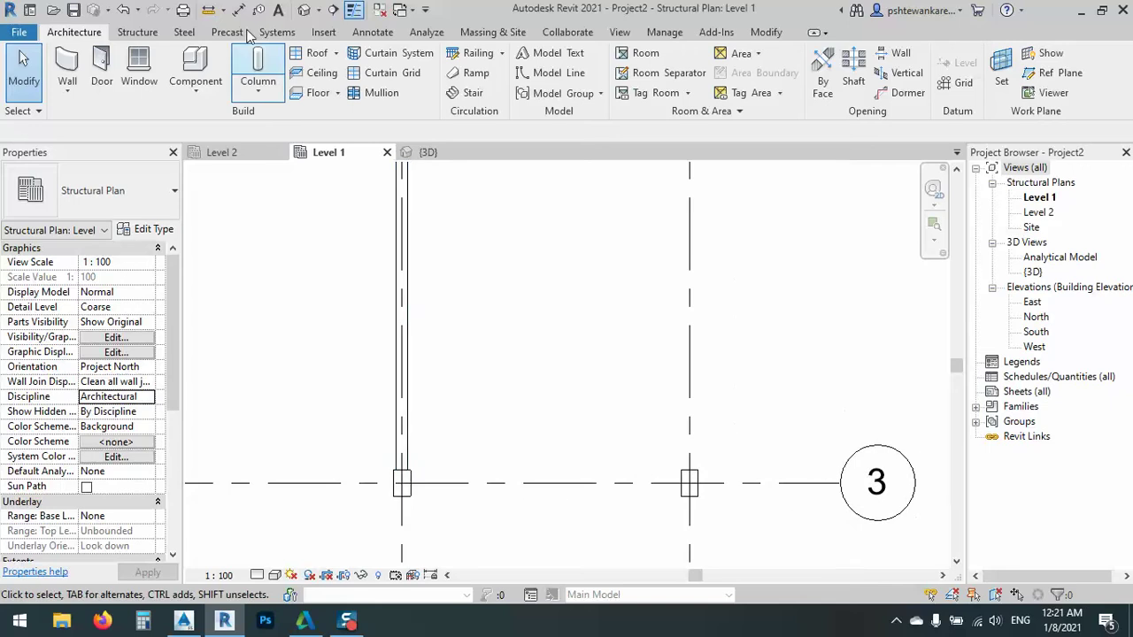
Draw a Generic - 200mm wall along grid 3 between the columns at grids 1 and 2, and end the wall chain
{"action": "left_click", "coordinate": [67, 70]}
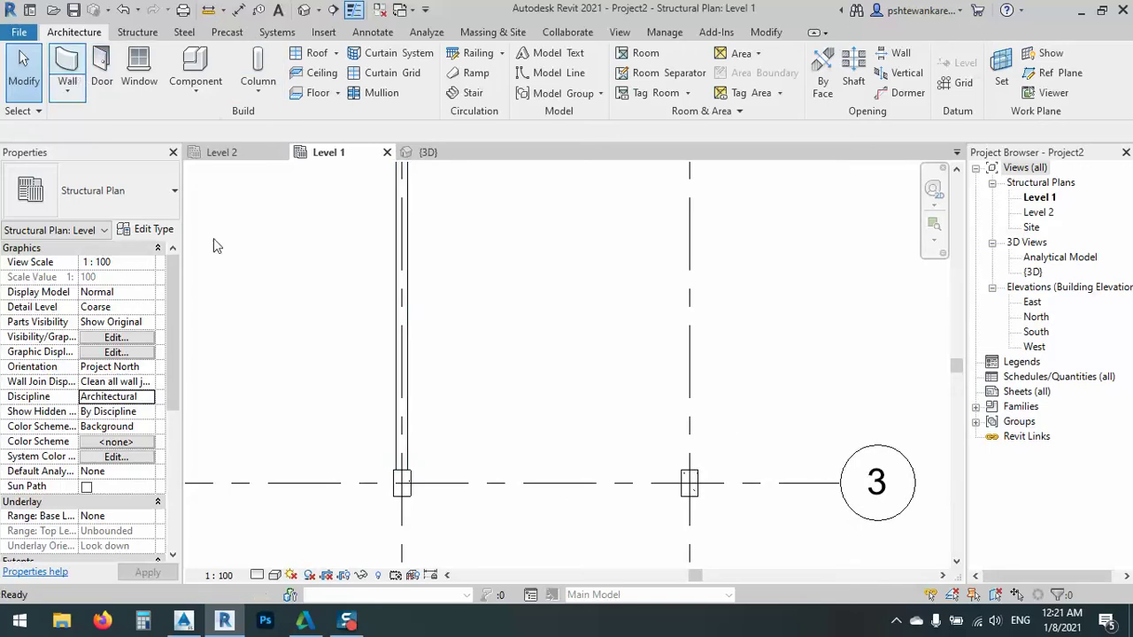
{"action": "left_click", "coordinate": [404, 483]}
{"action": "left_click", "coordinate": [682, 484]}
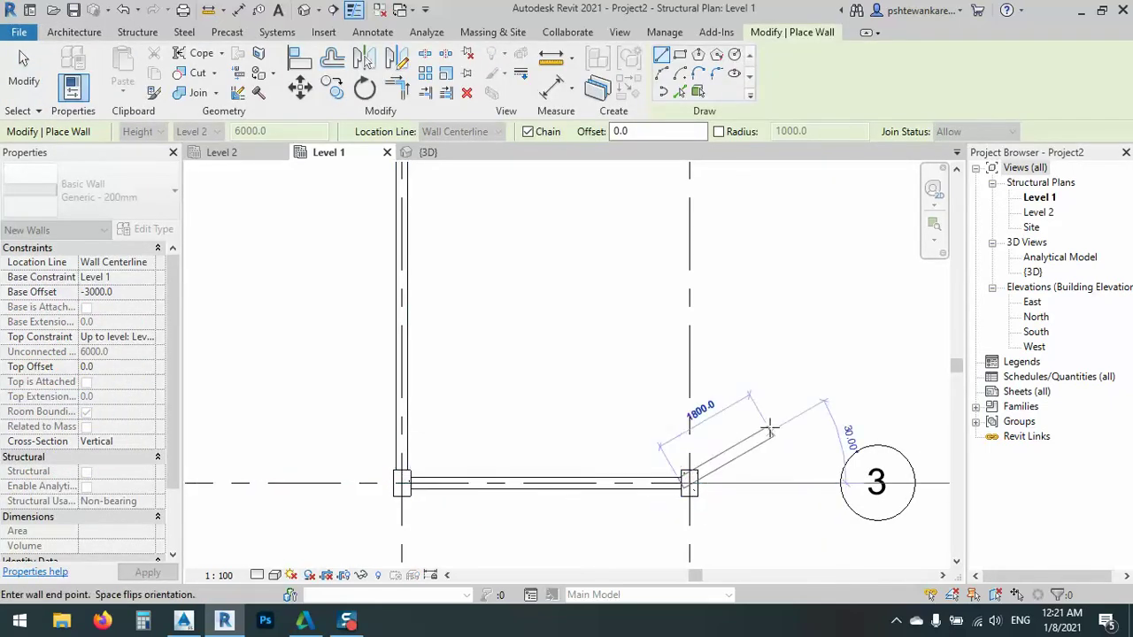
{"action": "right_click", "coordinate": [763, 433]}
{"action": "left_click", "coordinate": [810, 187]}
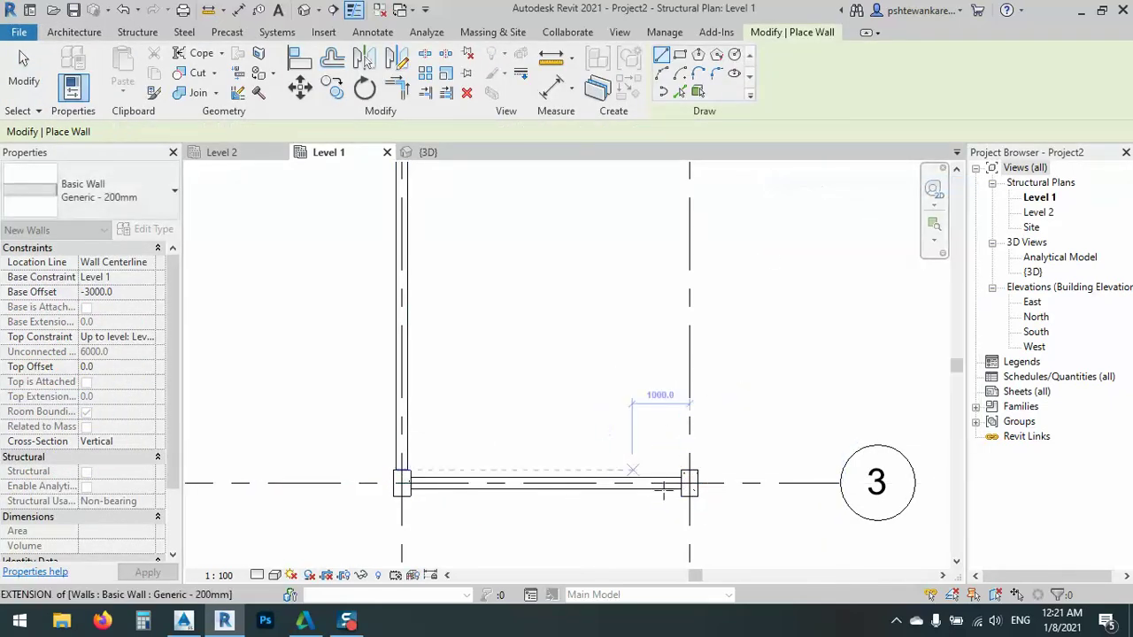
Draw a Generic - 200mm wall along grid 2 between the facing sides of the columns at grids 3 and 4, and end the chain
{"action": "left_click", "coordinate": [689, 471]}
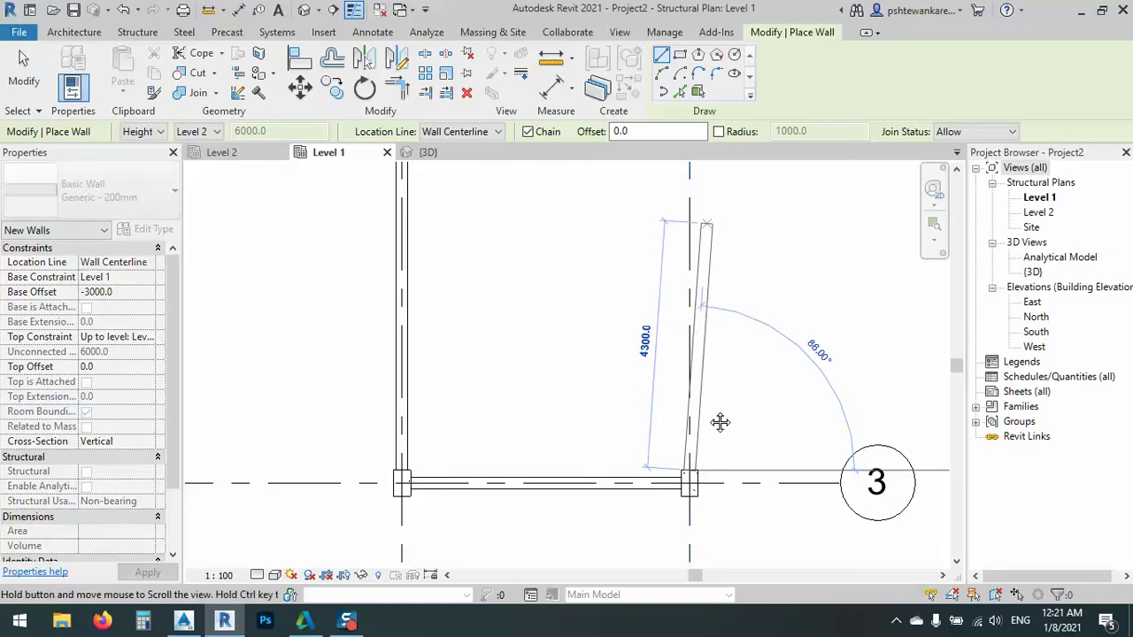
{"action": "middle_click_drag", "start_coordinate": [721, 423], "coordinate": [690, 558]}
{"action": "scroll", "coordinate": [689, 428], "scroll_direction": "up", "scroll_amount": 2}
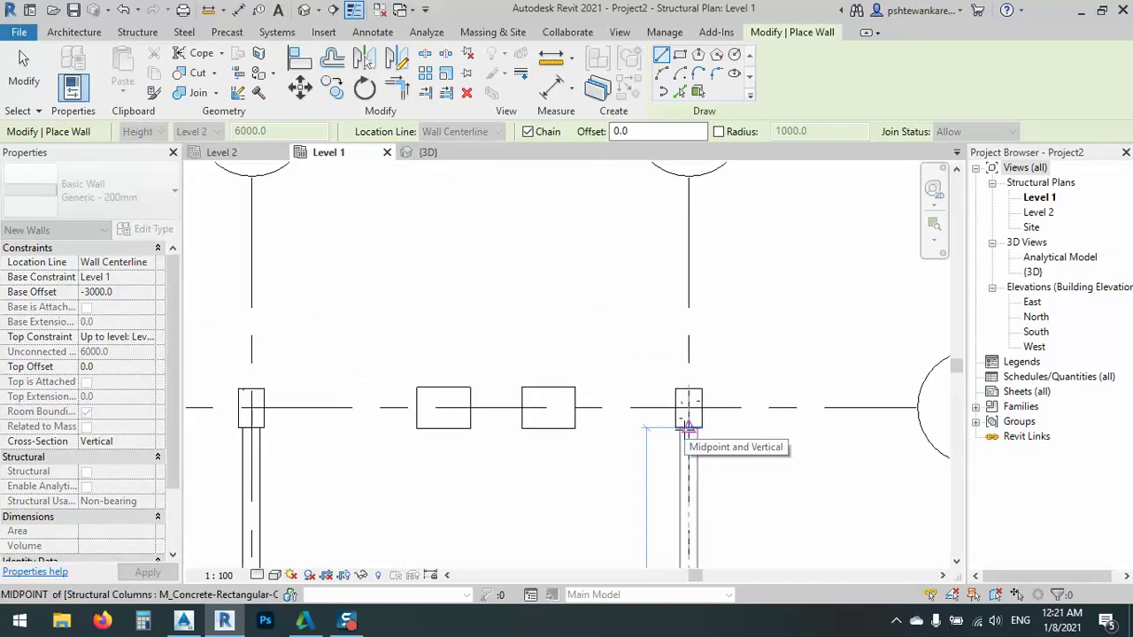
{"action": "left_click", "coordinate": [689, 428]}
{"action": "right_click", "coordinate": [651, 451]}
{"action": "left_click", "coordinate": [732, 213]}
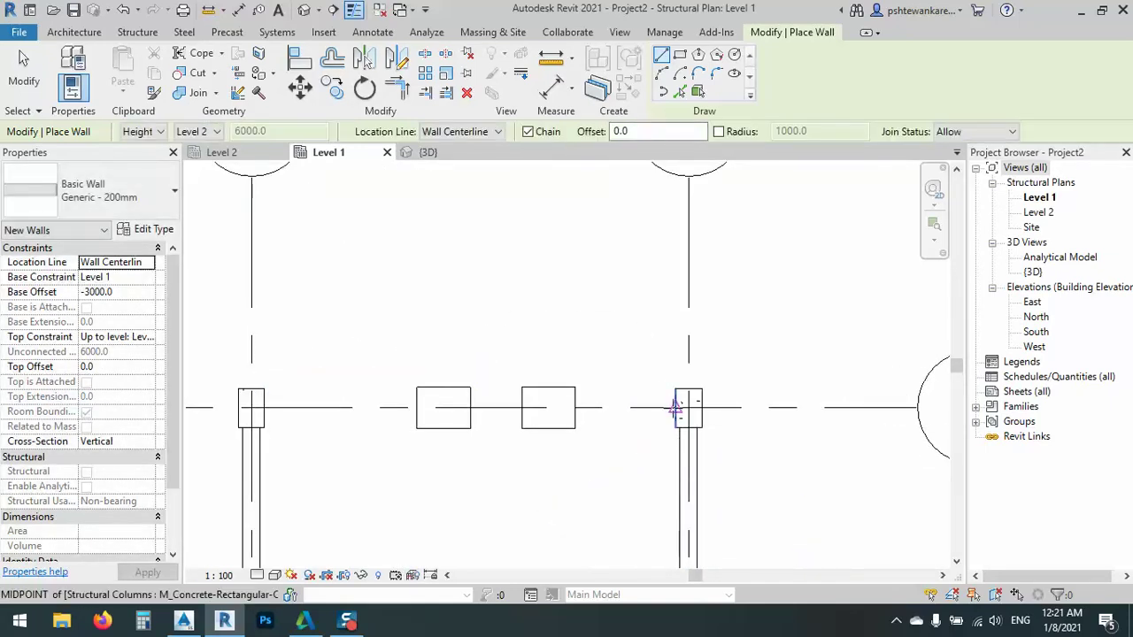
Draw a Generic - 200mm wall along grid 4 from the grid 2 column through both architectural columns to the grid 1 column, and end the command
{"action": "left_click", "coordinate": [676, 408]}
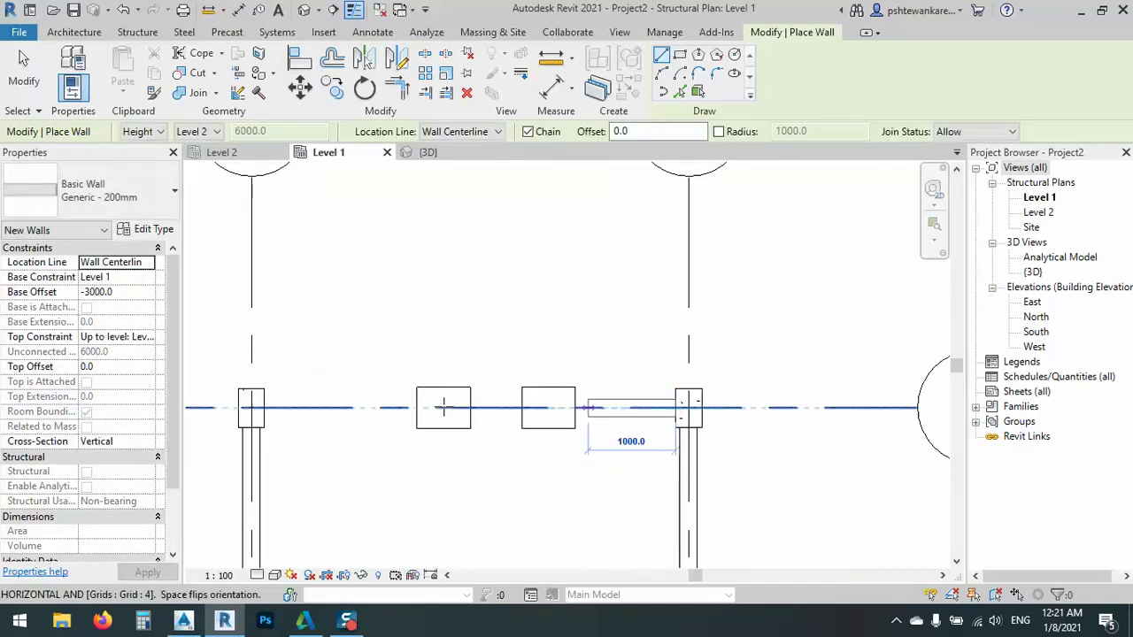
{"action": "left_click", "coordinate": [252, 407]}
{"action": "right_click", "coordinate": [345, 353]}
{"action": "left_click", "coordinate": [416, 114]}
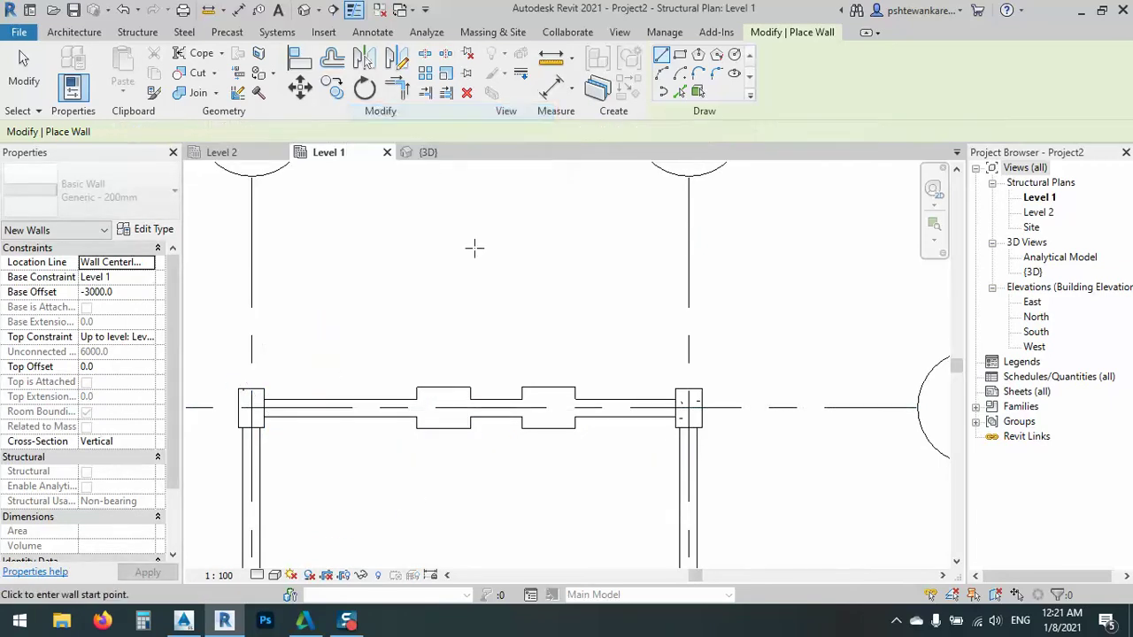
{"action": "scroll", "coordinate": [495, 286], "scroll_direction": "down", "scroll_amount": 3}
{"action": "right_click", "coordinate": [499, 291]}
{"action": "left_click", "coordinate": [528, 304]}
{"action": "scroll", "coordinate": [527, 306], "scroll_direction": "down", "scroll_amount": 2}
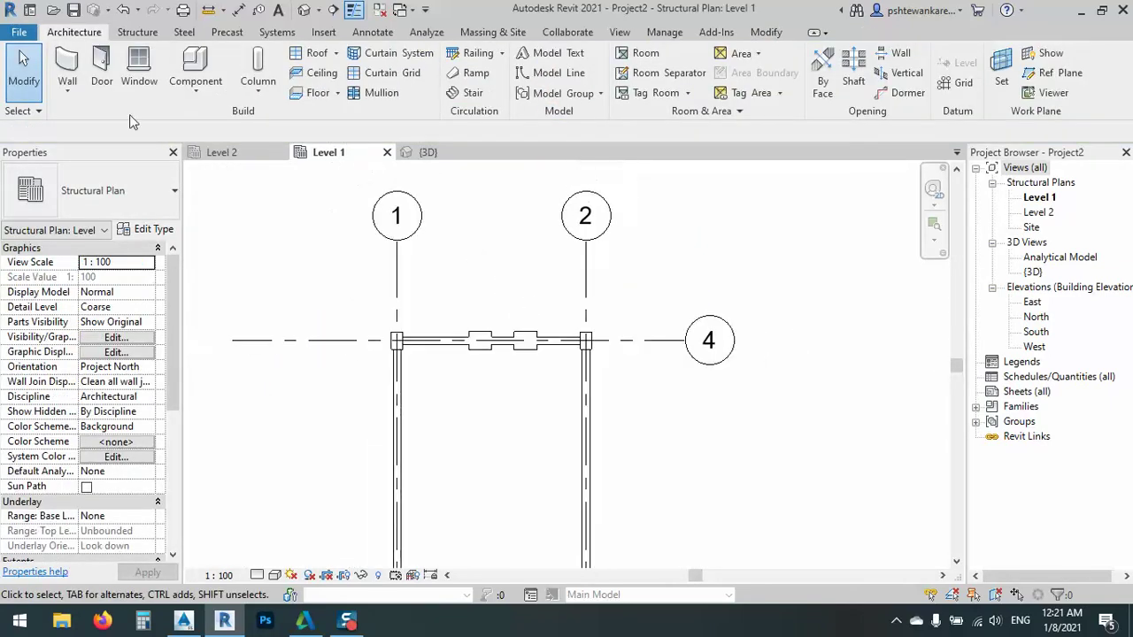
Place a 0900 x 1800mm M_Window-Square Opening in the grid 1 wall, about 3150 mm from the grid 4 column
{"action": "left_click", "coordinate": [139, 71]}
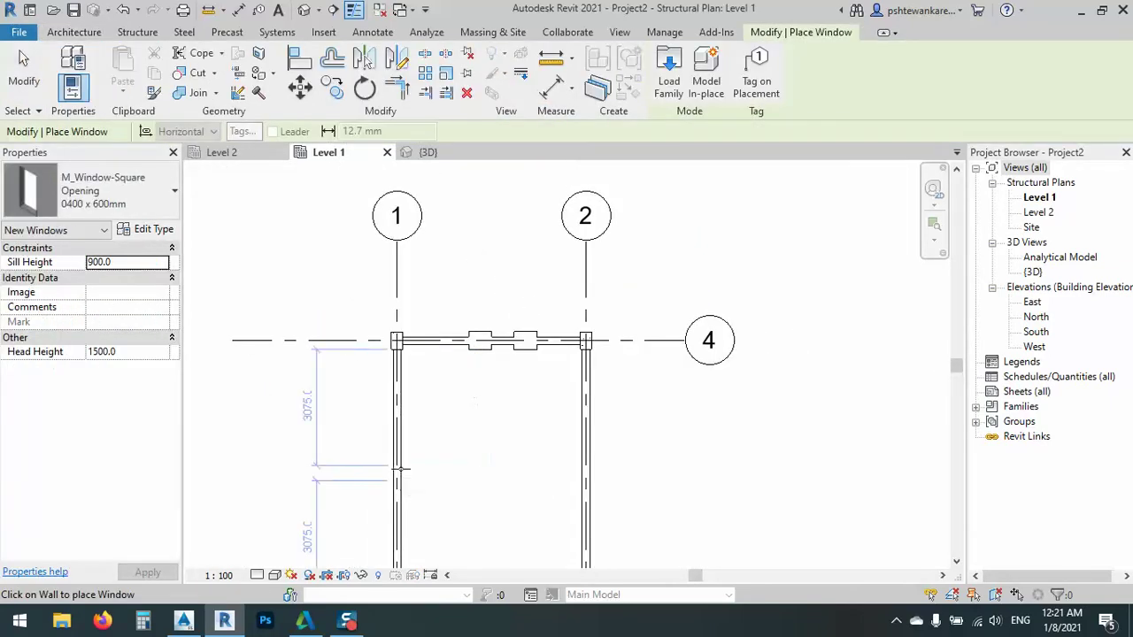
{"action": "left_click", "coordinate": [78, 193]}
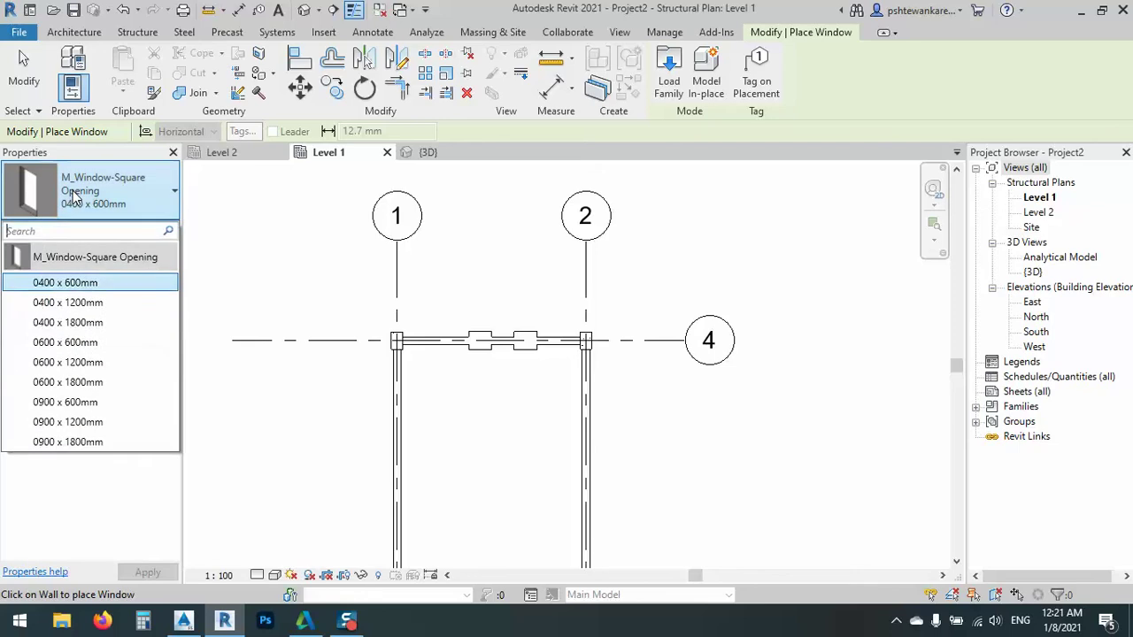
{"action": "left_click", "coordinate": [95, 442]}
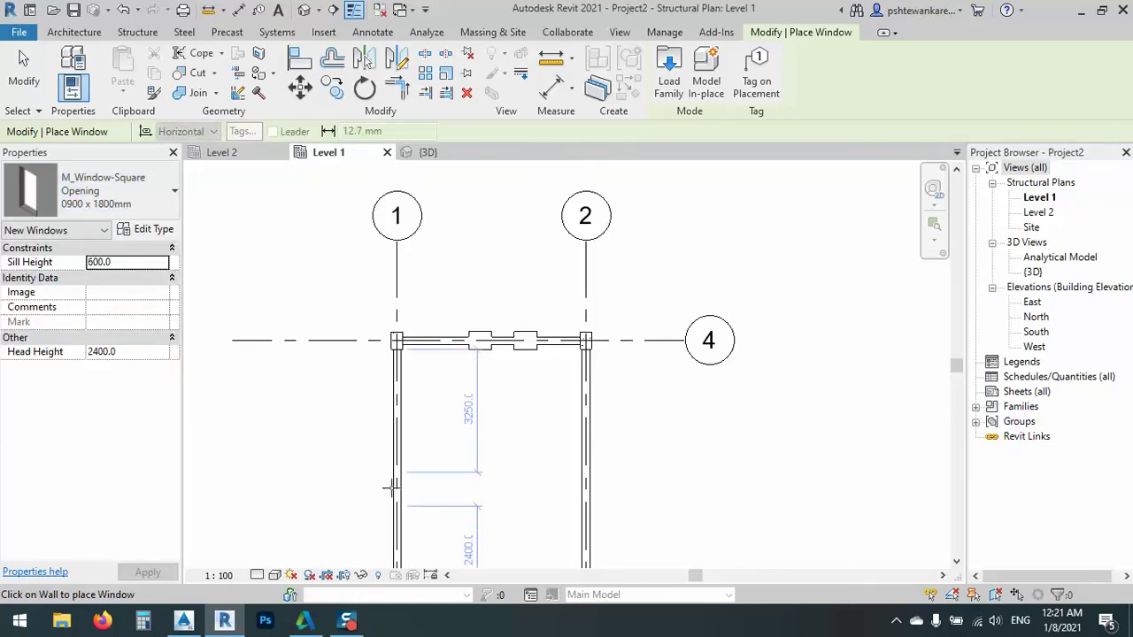
{"action": "left_click", "coordinate": [399, 485]}
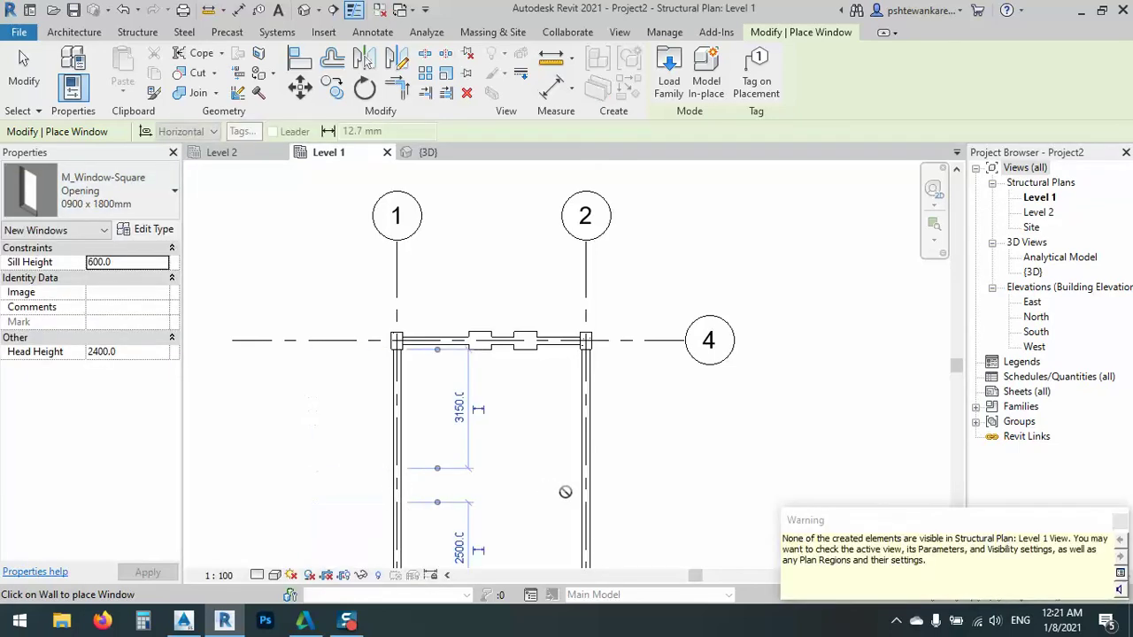
Place a 0915 x 2134mm M_Door-Opening in the grid 2 wall, about 3835 mm from the grid 4 column
{"action": "left_click", "coordinate": [90, 34]}
{"action": "left_click", "coordinate": [103, 65]}
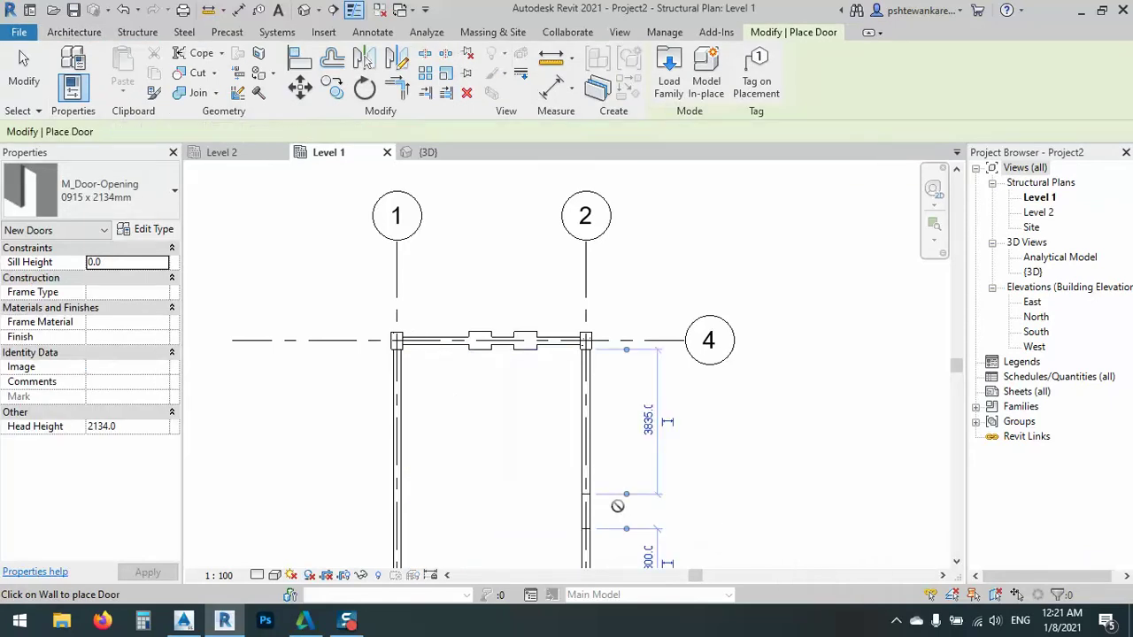
{"action": "right_click", "coordinate": [736, 494]}
{"action": "left_click", "coordinate": [785, 277]}
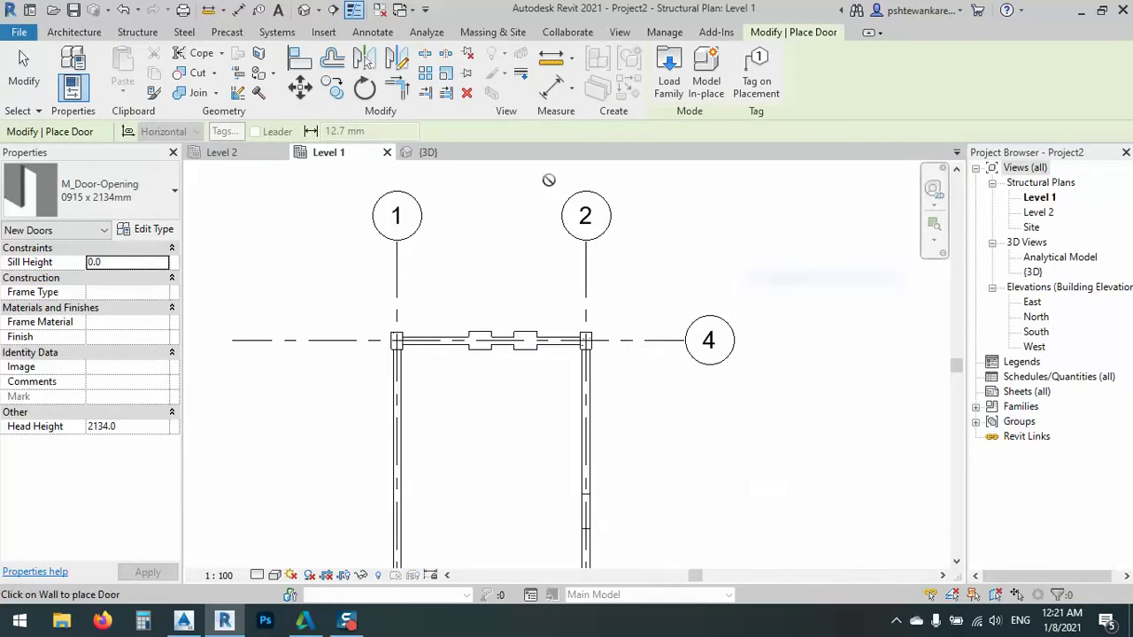
End door placement in the 3D view, set that view's discipline to Architectural, and inspect the walls and openings isometrically
{"action": "left_click", "coordinate": [430, 153]}
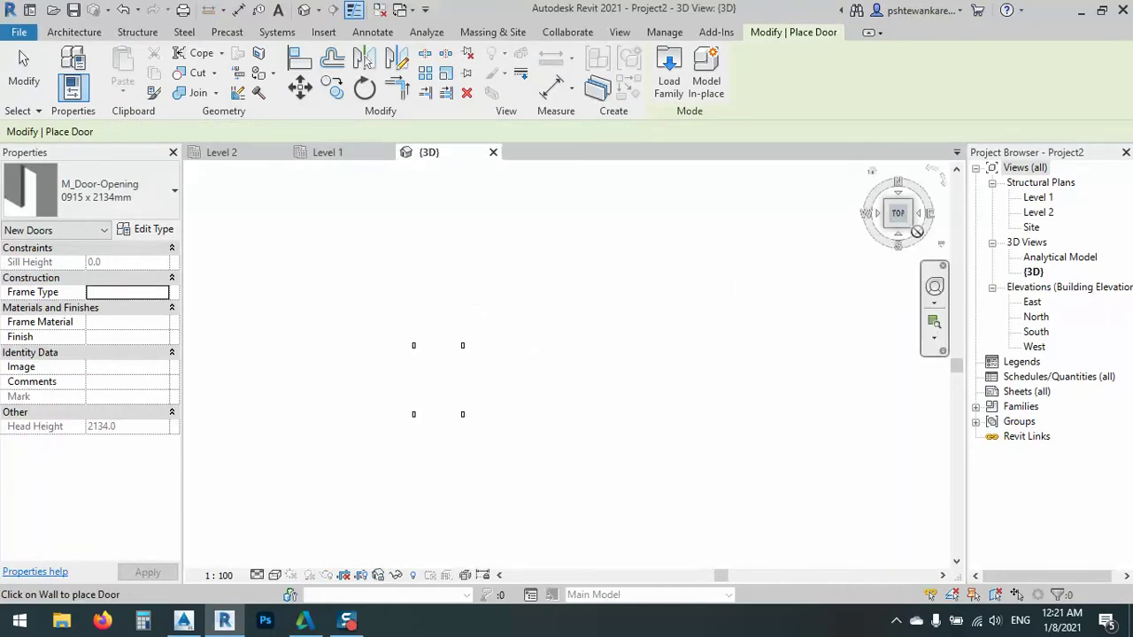
{"action": "right_click", "coordinate": [623, 290]}
{"action": "left_click", "coordinate": [651, 301]}
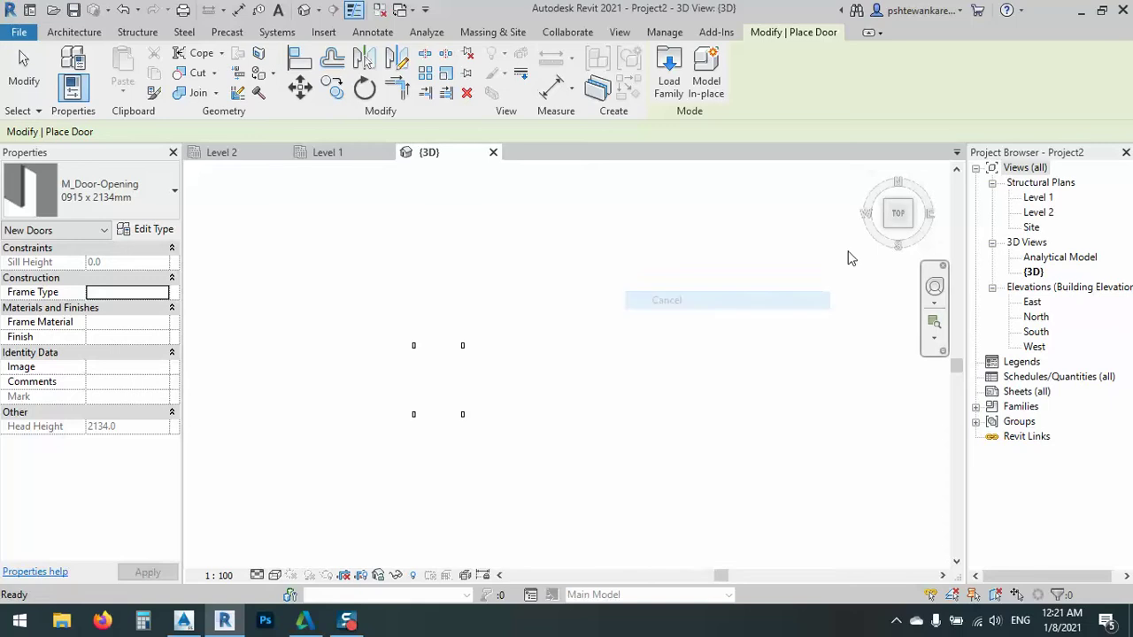
{"action": "left_click", "coordinate": [138, 352]}
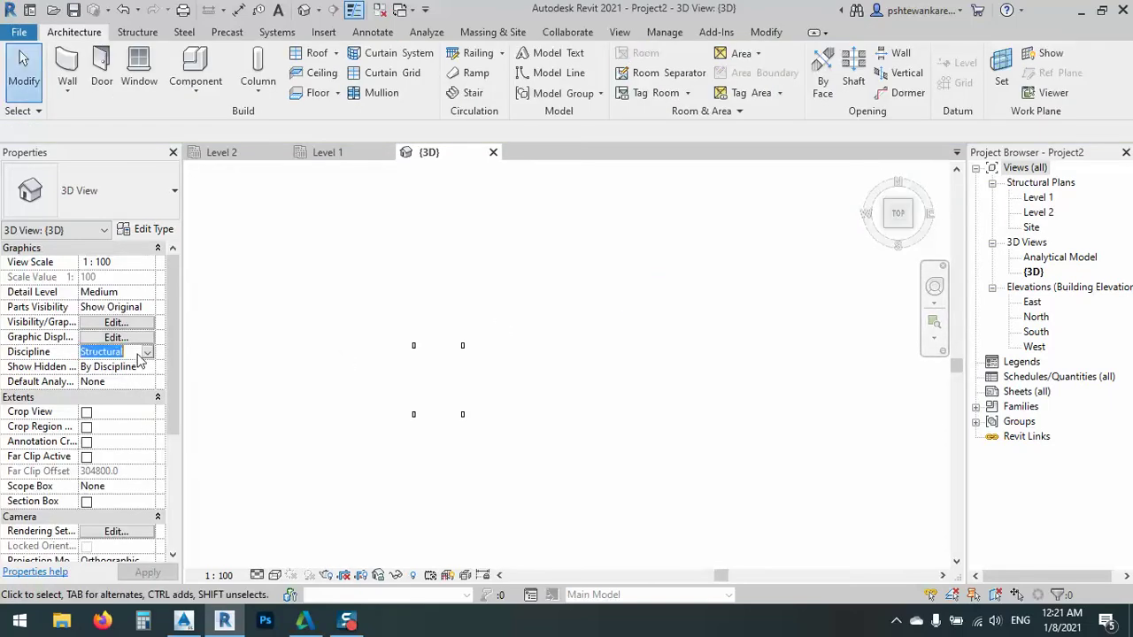
{"action": "left_click", "coordinate": [147, 352]}
{"action": "left_click", "coordinate": [108, 363]}
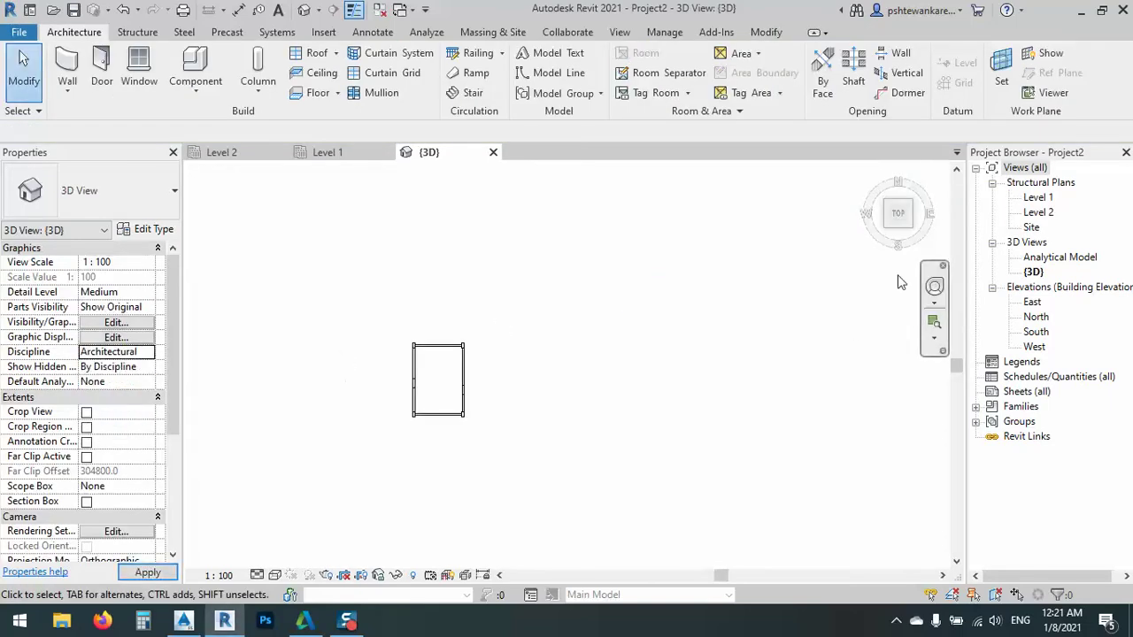
{"action": "left_click", "coordinate": [887, 237]}
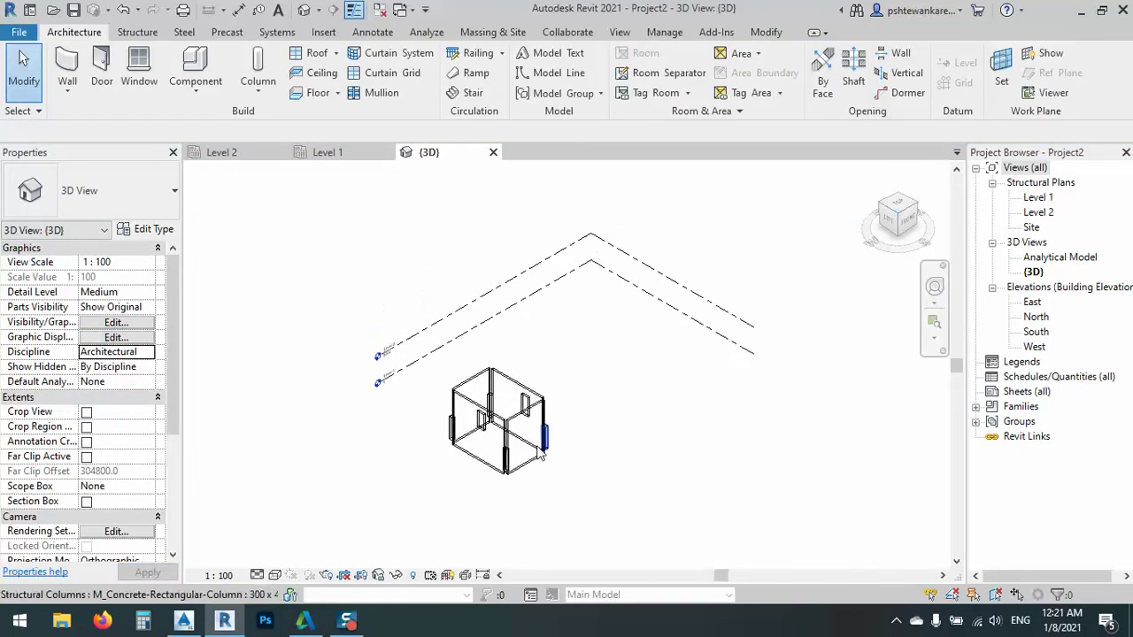
{"action": "scroll", "coordinate": [478, 465], "scroll_direction": "up", "scroll_amount": 2}
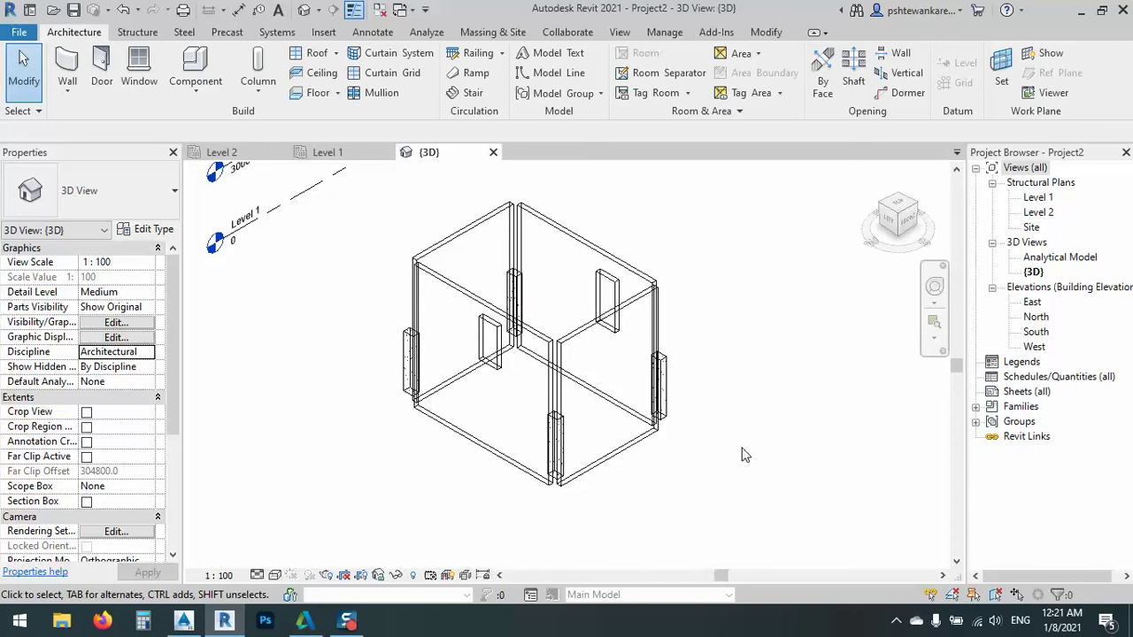
{"action": "left_click", "coordinate": [609, 288]}
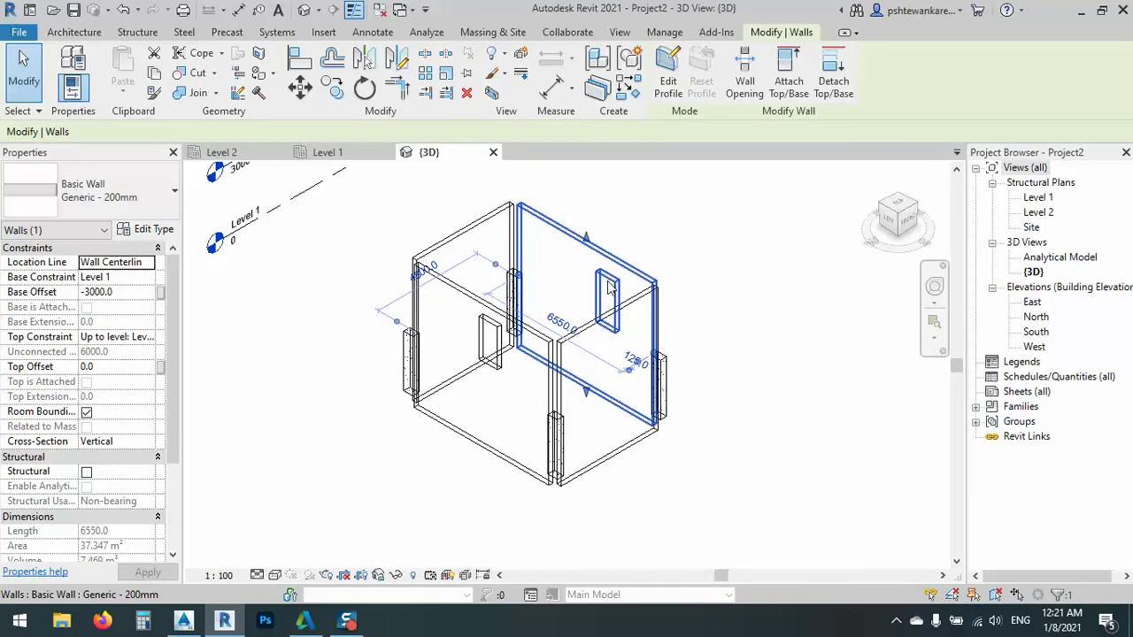
{"action": "left_click", "coordinate": [792, 379]}
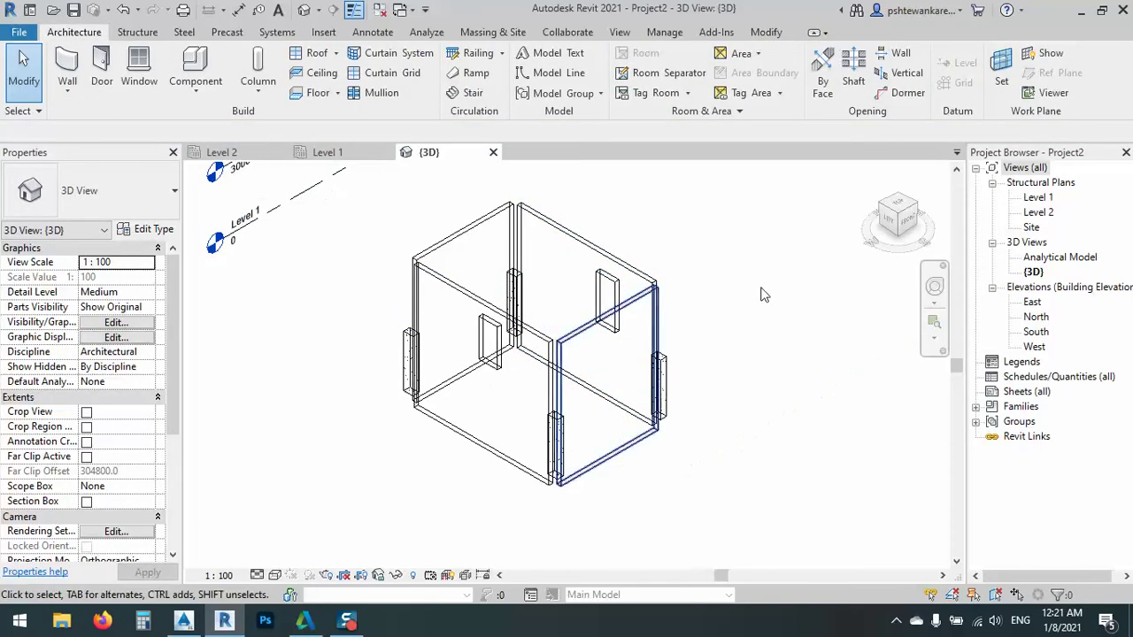
From the left side view, select all four walls and set their base offset to 0, keeping the top constraint at Level 2
{"action": "left_click", "coordinate": [888, 223]}
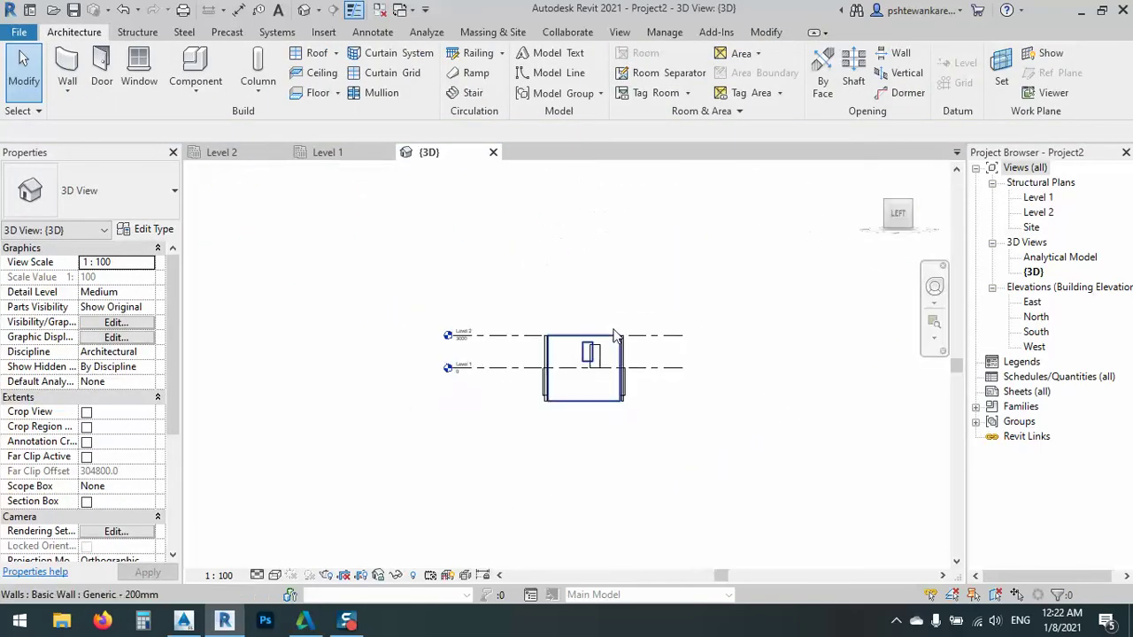
{"action": "scroll", "coordinate": [599, 413], "scroll_direction": "up", "scroll_amount": 2}
{"action": "left_click_drag", "start_coordinate": [700, 423], "coordinate": [571, 408]}
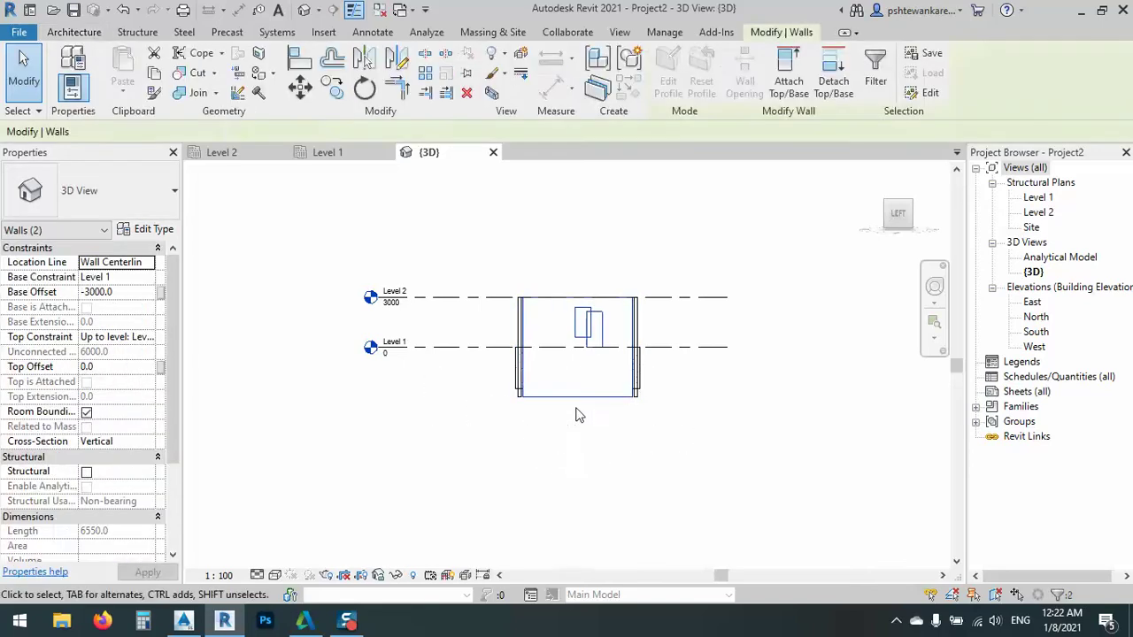
{"action": "scroll", "coordinate": [576, 412], "scroll_direction": "up", "scroll_amount": 2}
{"action": "left_click_drag", "start_coordinate": [731, 457], "coordinate": [446, 395]}
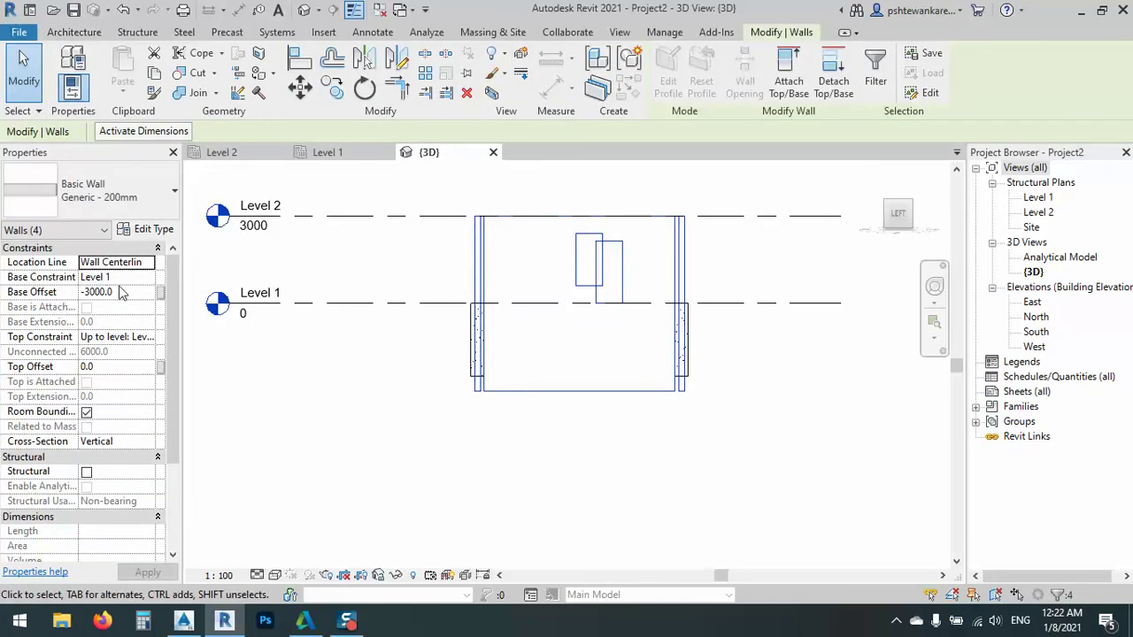
{"action": "left_click", "coordinate": [135, 343]}
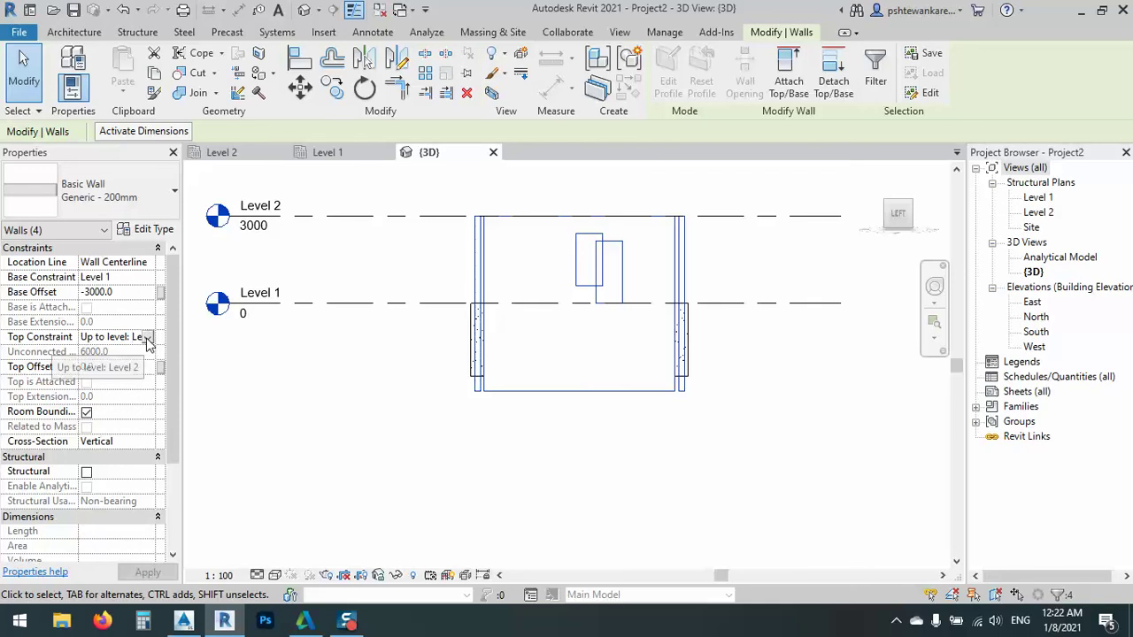
{"action": "left_click", "coordinate": [148, 339]}
{"action": "left_click", "coordinate": [124, 377]}
{"action": "left_click", "coordinate": [127, 292]}
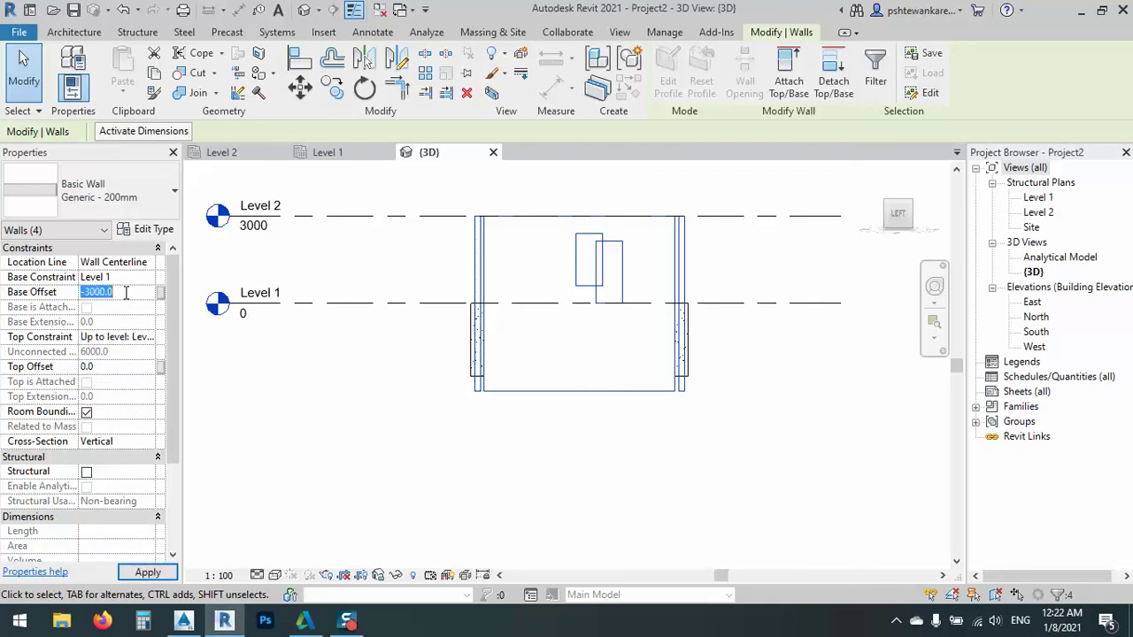
{"action": "type", "text": "0"}
{"action": "left_click", "coordinate": [125, 575]}
{"action": "left_click", "coordinate": [772, 421]}
Set the structural columns' top level to Level 2 and their base offset to 0, and apply the changes
{"action": "left_click_drag", "start_coordinate": [771, 409], "coordinate": [301, 301]}
{"action": "left_click", "coordinate": [138, 308]}
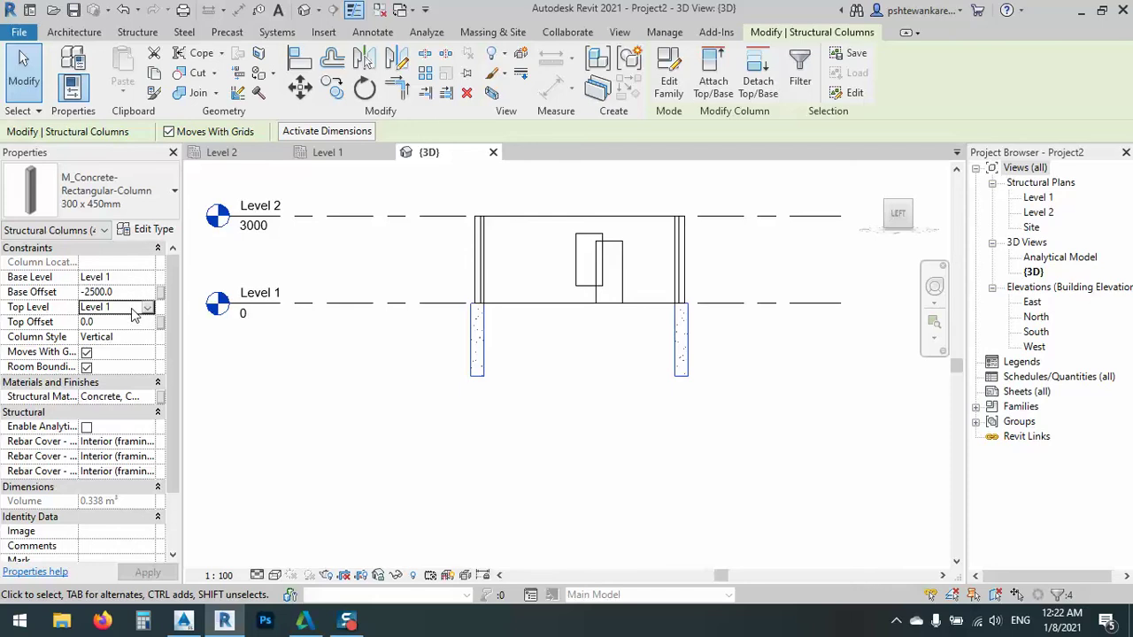
{"action": "left_click", "coordinate": [147, 308]}
{"action": "left_click", "coordinate": [118, 335]}
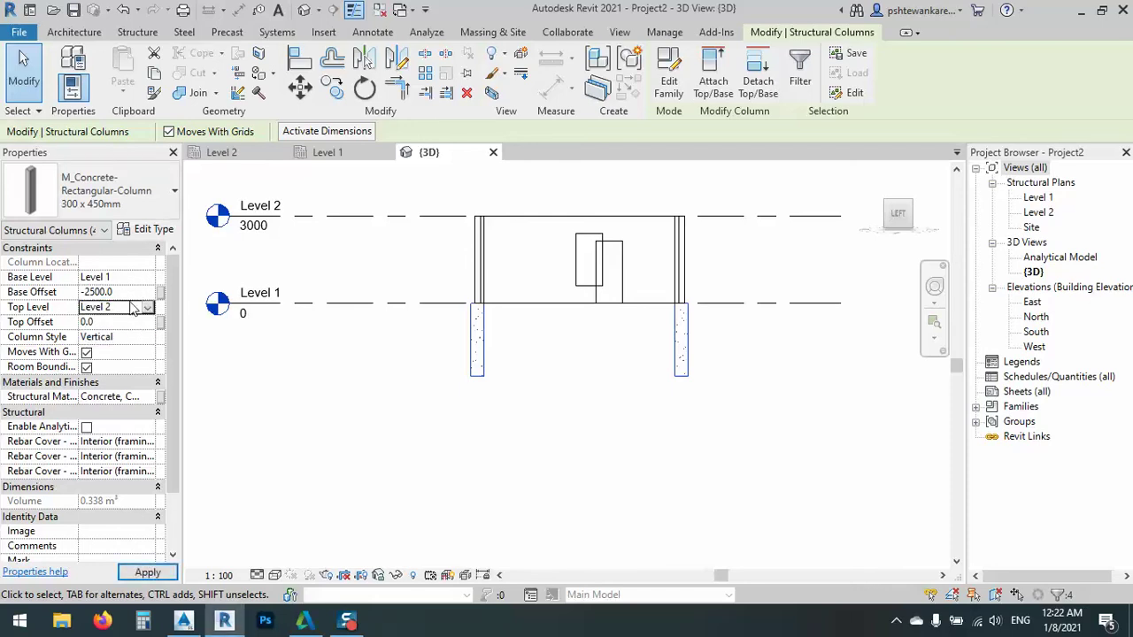
{"action": "left_click", "coordinate": [125, 292]}
{"action": "type", "text": "0"}
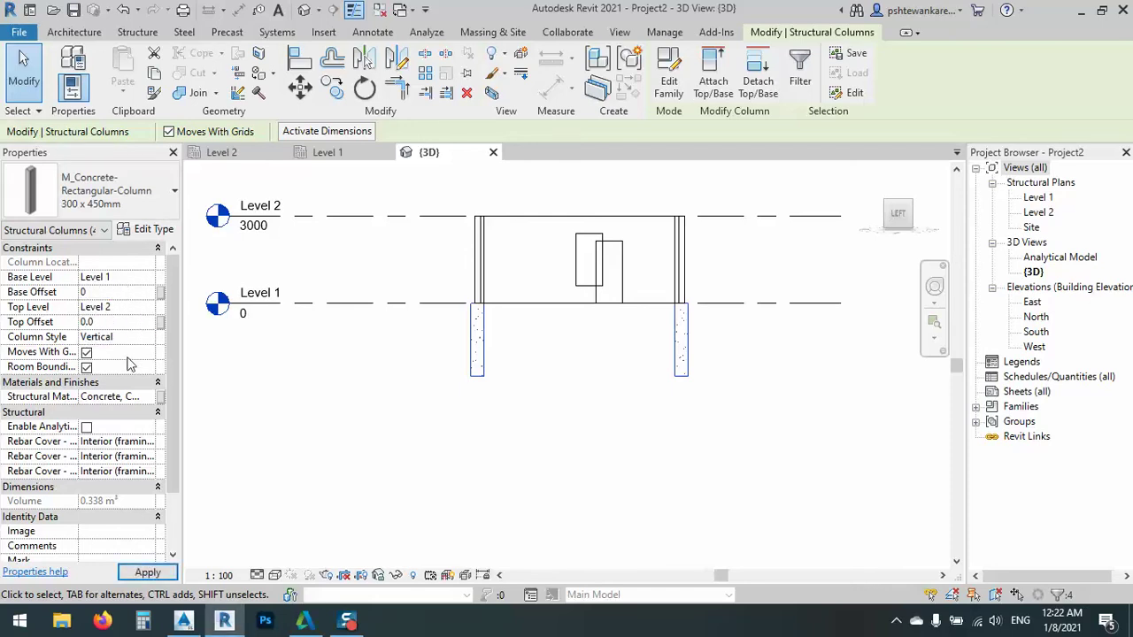
{"action": "left_click", "coordinate": [148, 573]}
{"action": "left_click", "coordinate": [305, 531]}
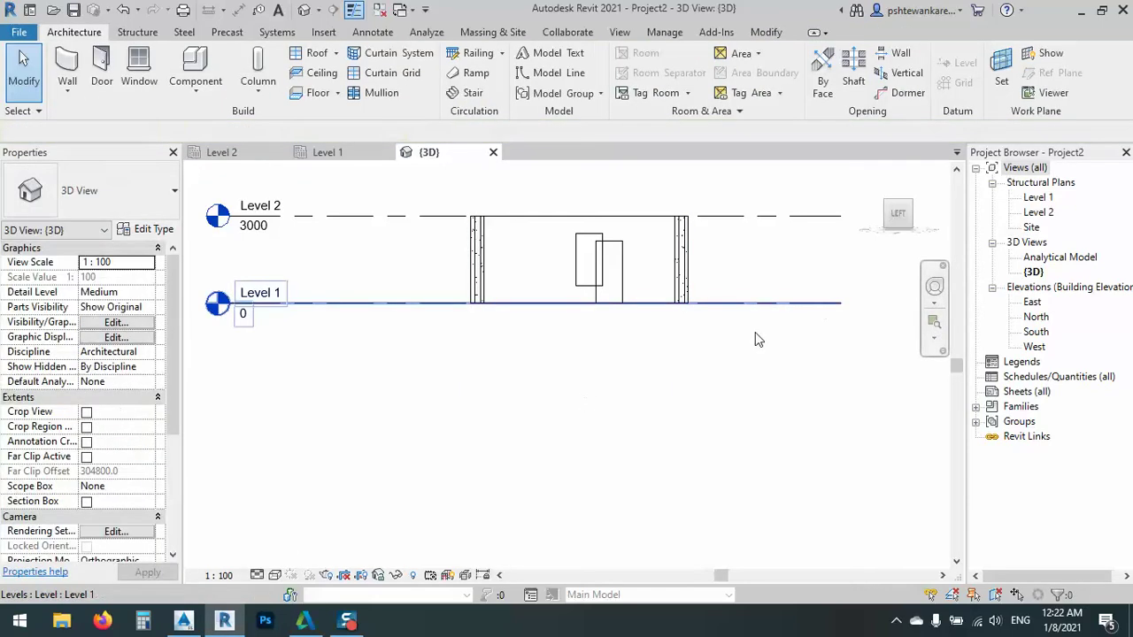
Orbit the 3D model to an angled view from above and display it with shaded surfaces
{"action": "middle_click_drag", "start_coordinate": [629, 396], "coordinate": [412, 552], "text": "shift"}
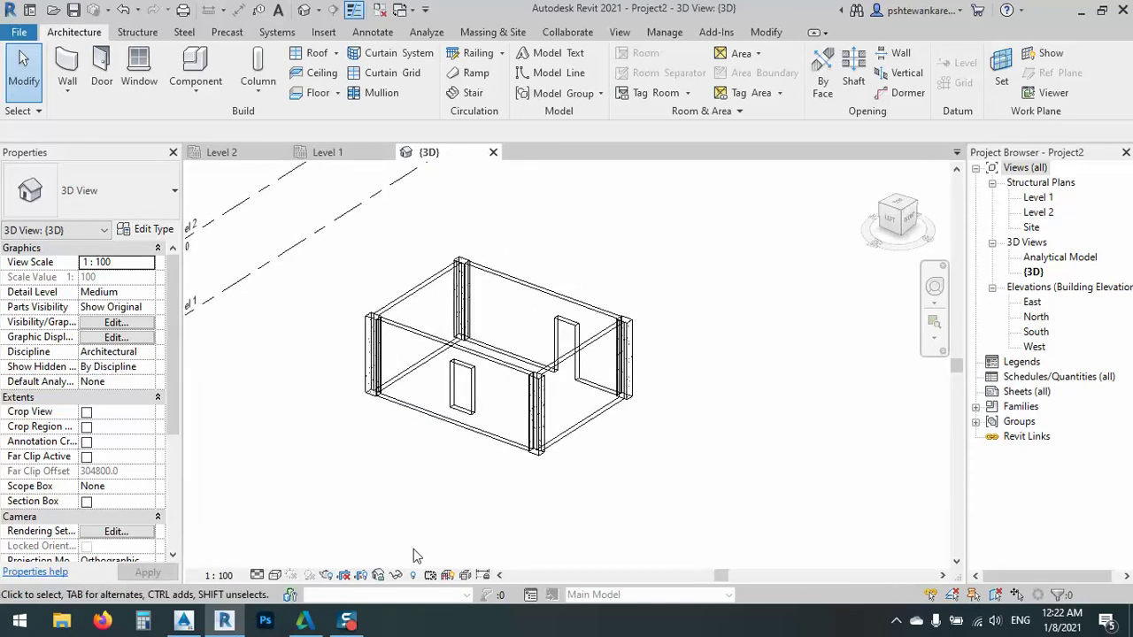
{"action": "left_click", "coordinate": [275, 575]}
{"action": "left_click", "coordinate": [301, 524]}
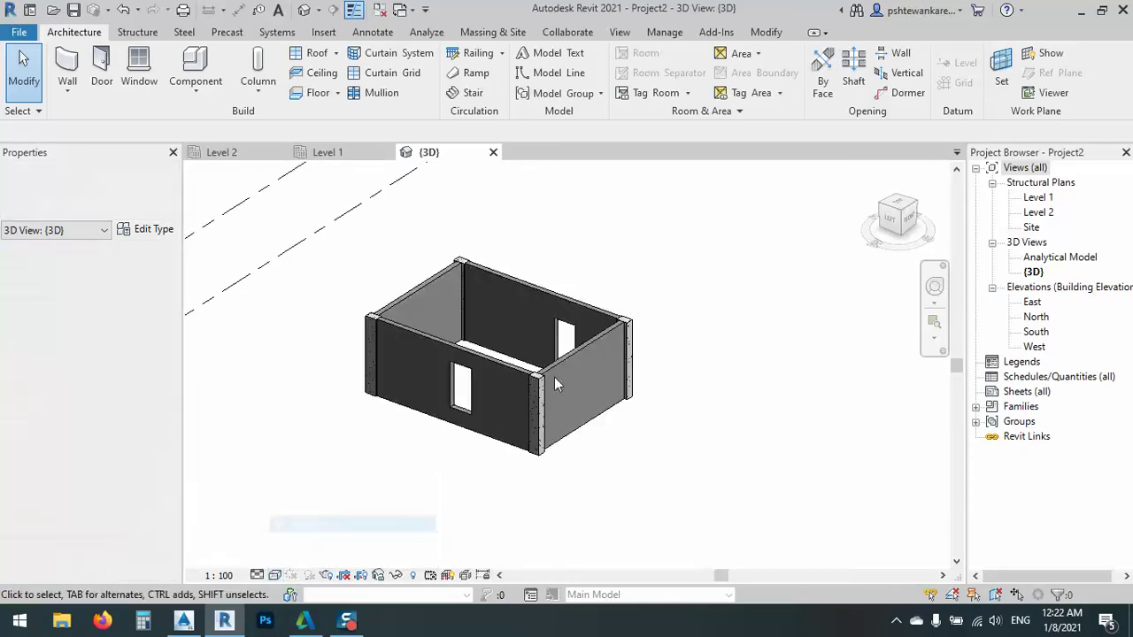
{"action": "scroll", "coordinate": [620, 425], "scroll_direction": "up", "scroll_amount": 5}
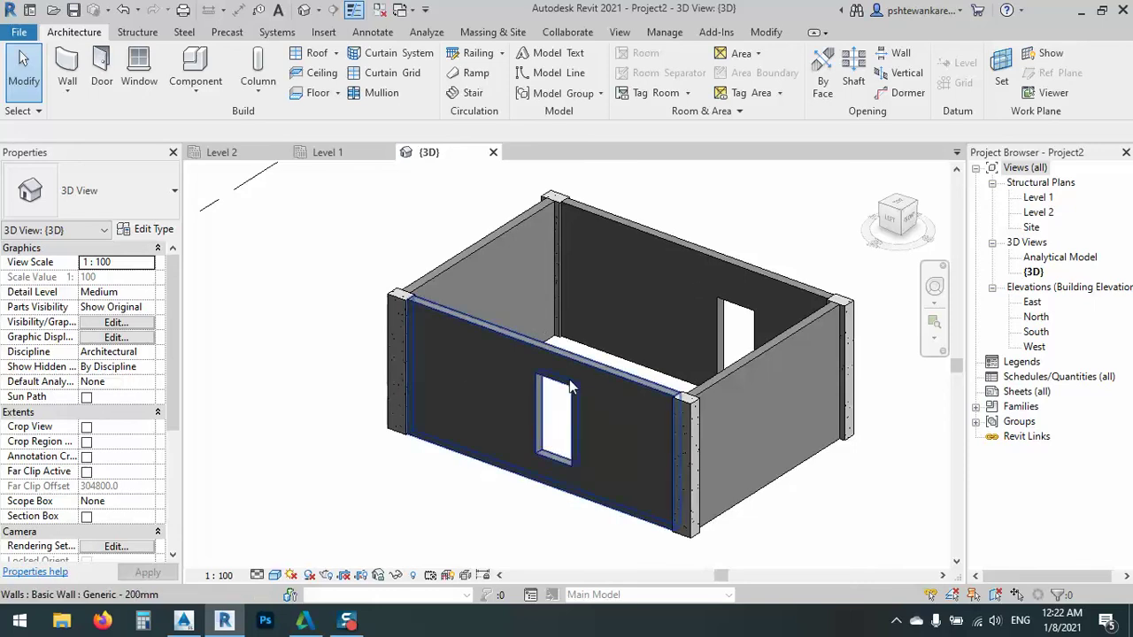
{"action": "middle_click_drag", "start_coordinate": [638, 379], "coordinate": [580, 366]}
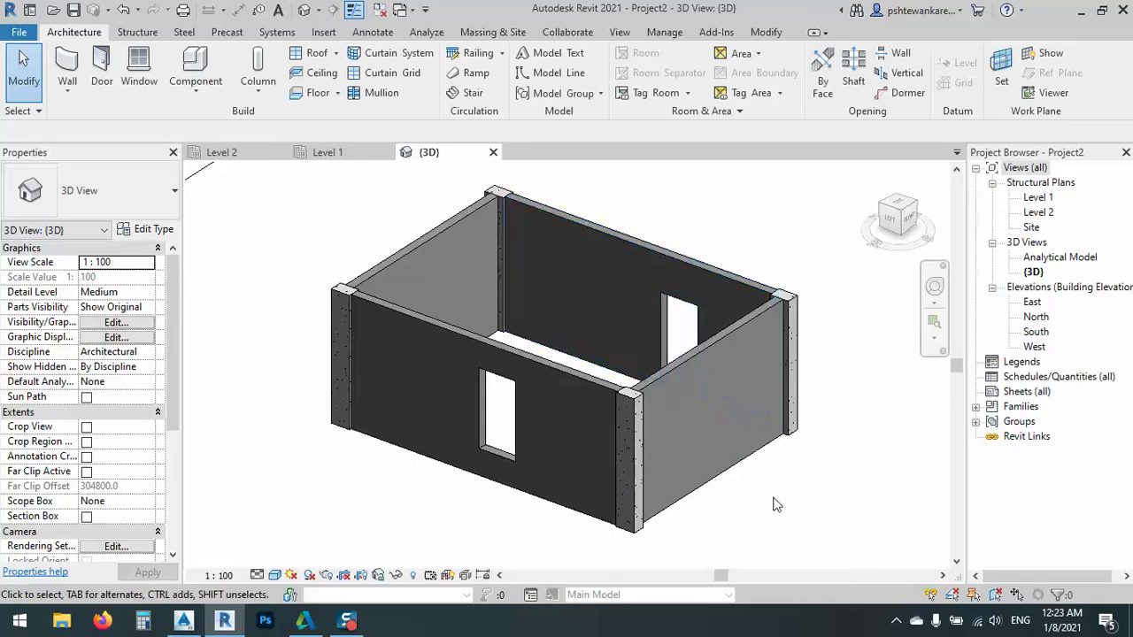
Change the end wall without openings, at the near end of the 3D model, to the Curtain Wall 1 type
{"action": "left_click", "coordinate": [698, 489]}
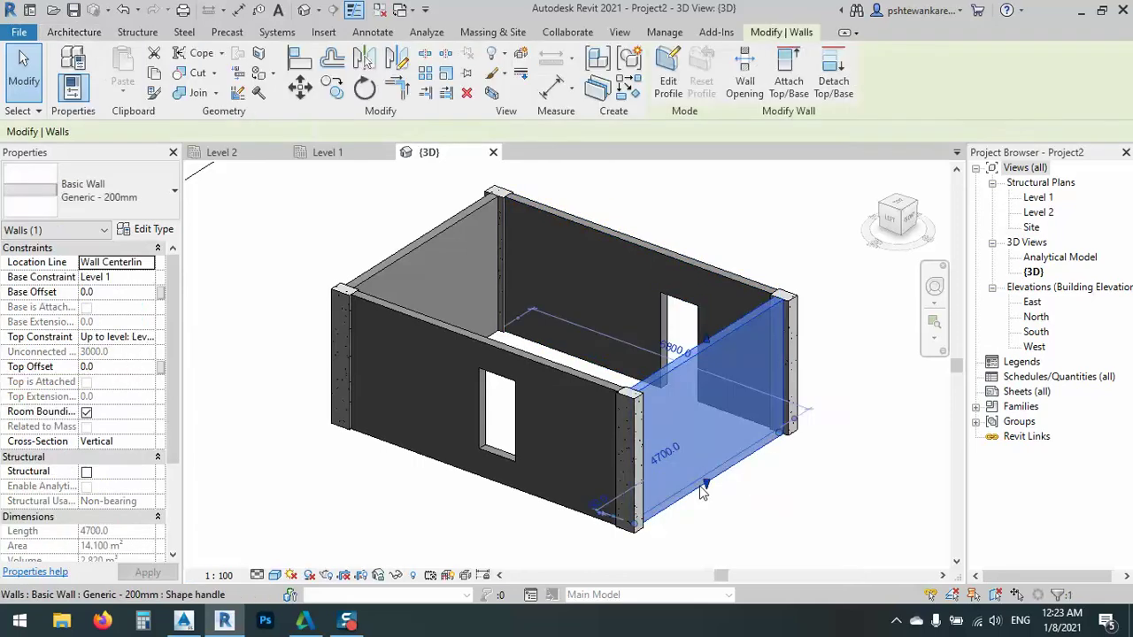
{"action": "left_click", "coordinate": [130, 194]}
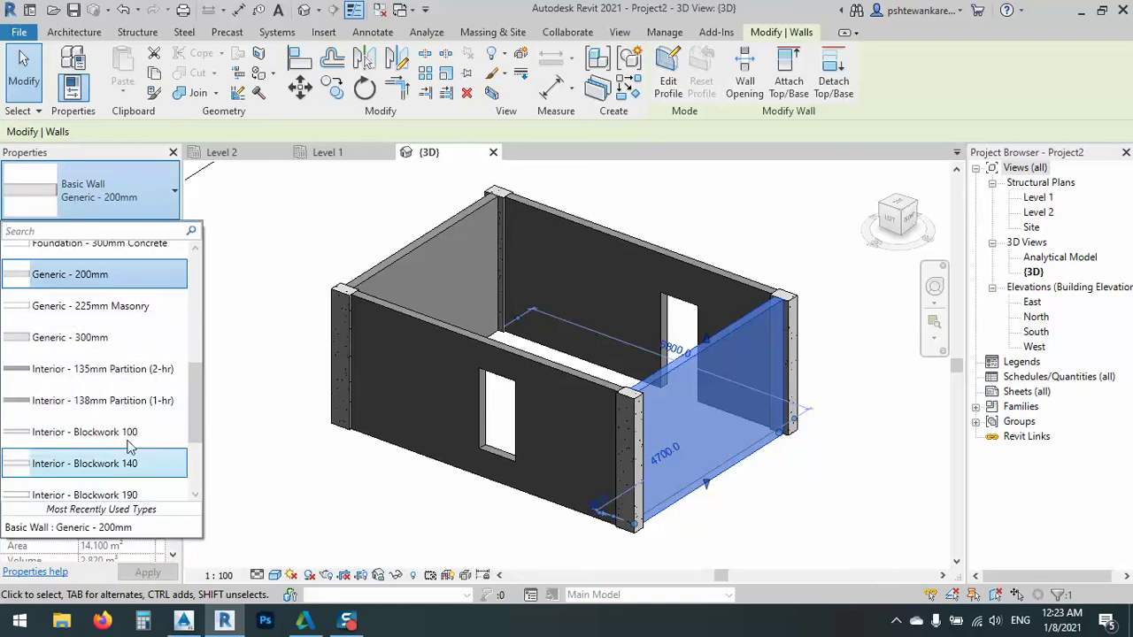
{"action": "scroll", "coordinate": [133, 444], "scroll_direction": "down", "scroll_amount": 2}
{"action": "scroll", "coordinate": [133, 444], "scroll_direction": "down", "scroll_amount": 2}
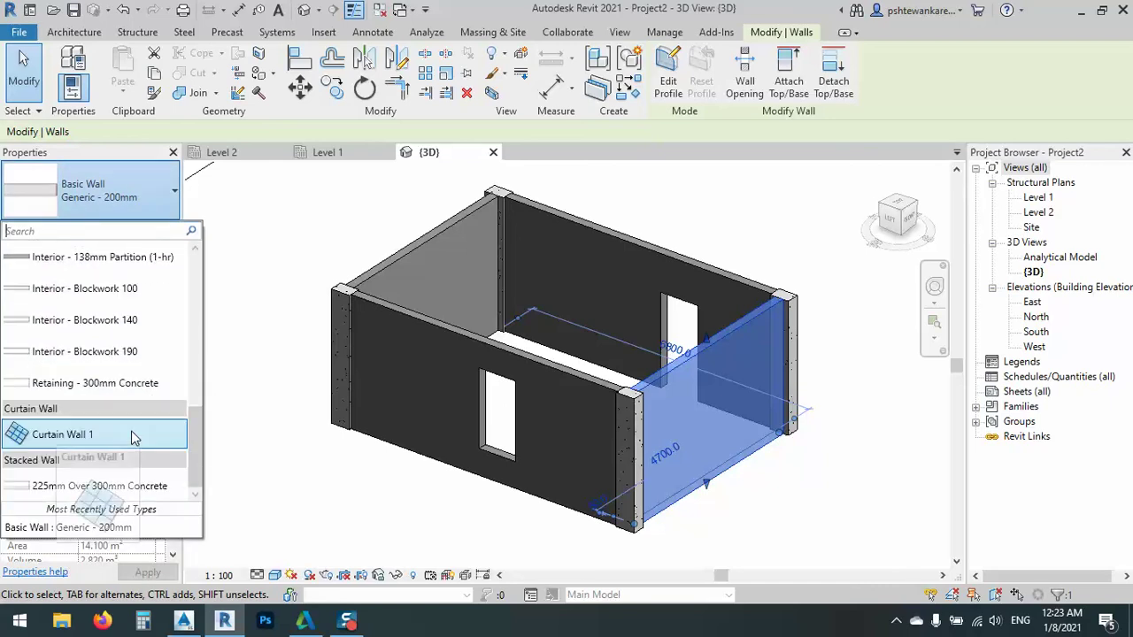
{"action": "left_click", "coordinate": [109, 435]}
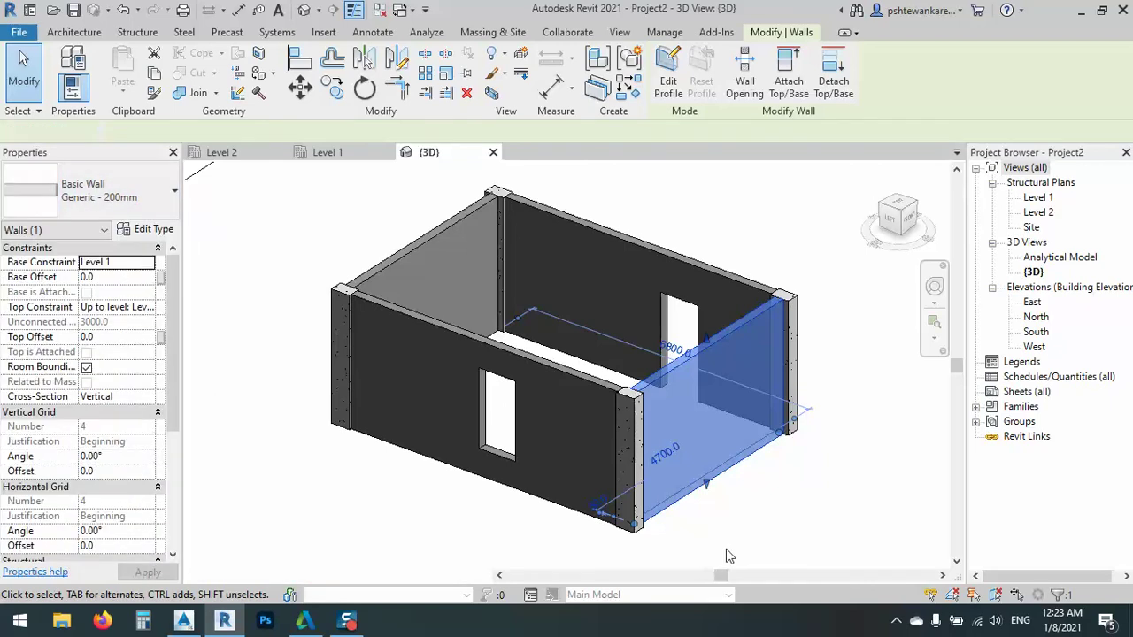
{"action": "left_click", "coordinate": [863, 531]}
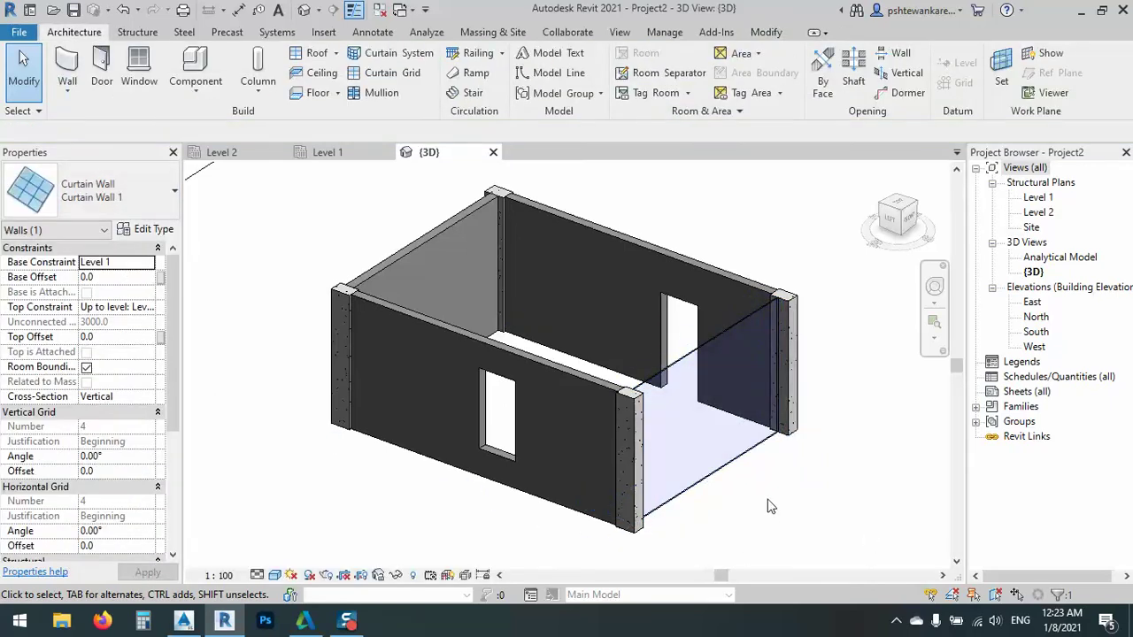
Select the curtain wall and look through the available basic, curtain and stacked wall types without changing its type
{"action": "left_click", "coordinate": [721, 473]}
{"action": "left_click", "coordinate": [128, 198]}
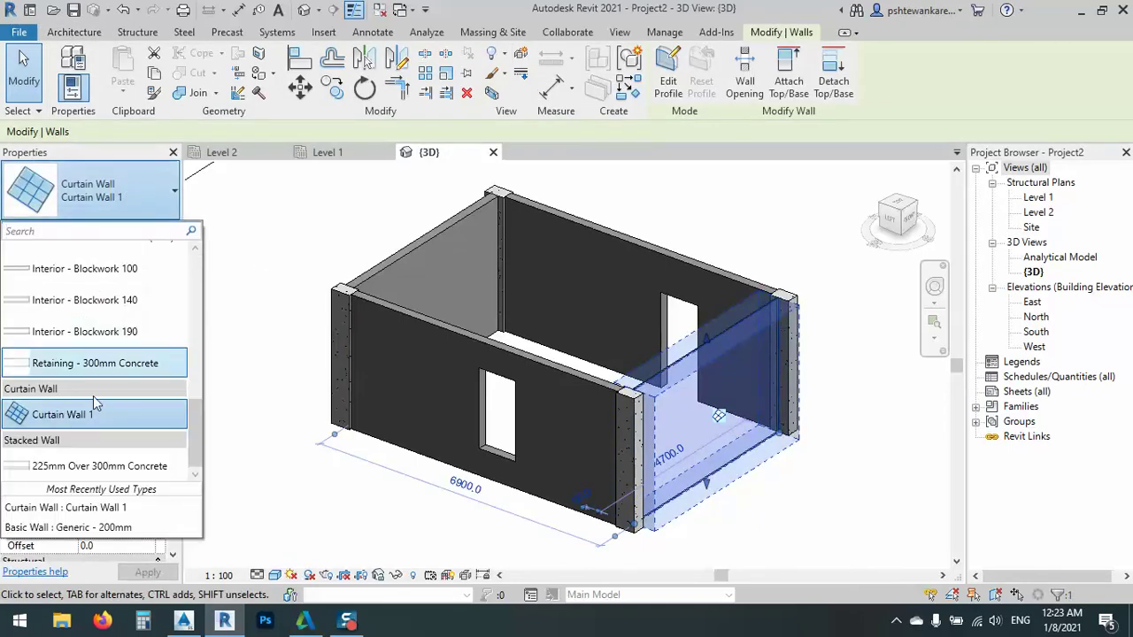
{"action": "scroll", "coordinate": [109, 462], "scroll_direction": "up", "scroll_amount": 10}
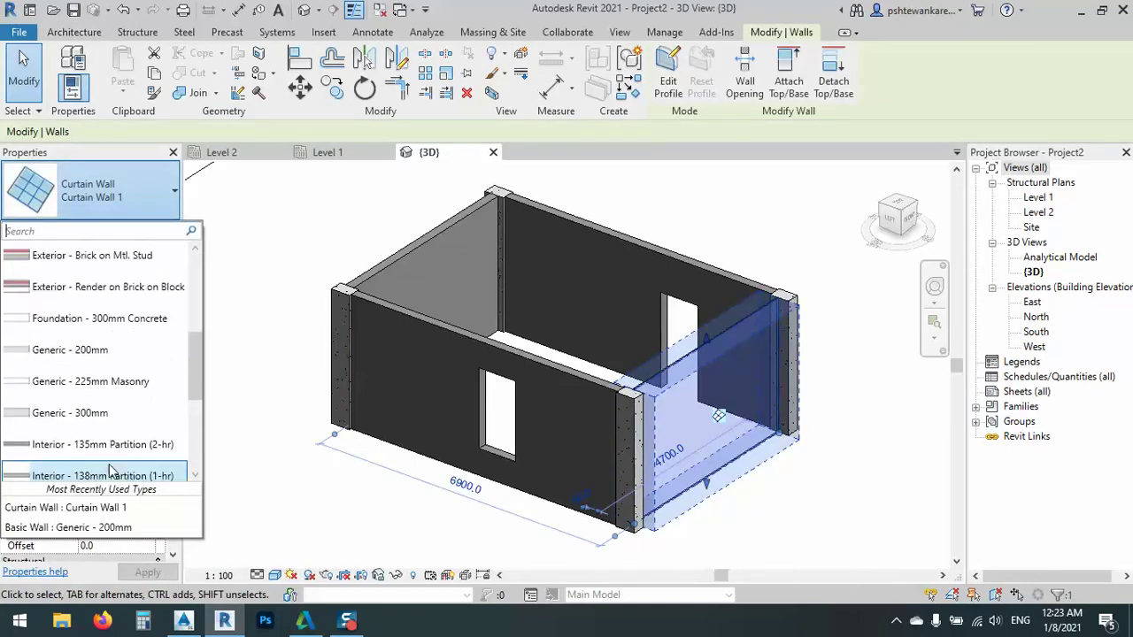
{"action": "scroll", "coordinate": [120, 360], "scroll_direction": "down", "scroll_amount": 10}
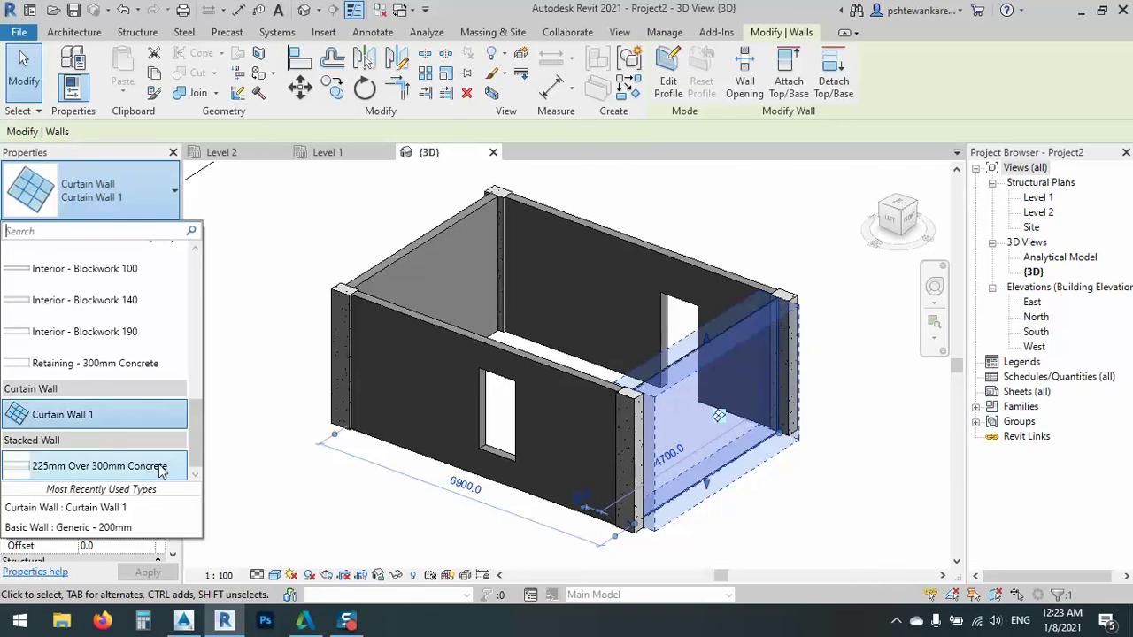
{"action": "scroll", "coordinate": [155, 409], "scroll_direction": "up", "scroll_amount": 1}
{"action": "scroll", "coordinate": [155, 407], "scroll_direction": "up", "scroll_amount": 5}
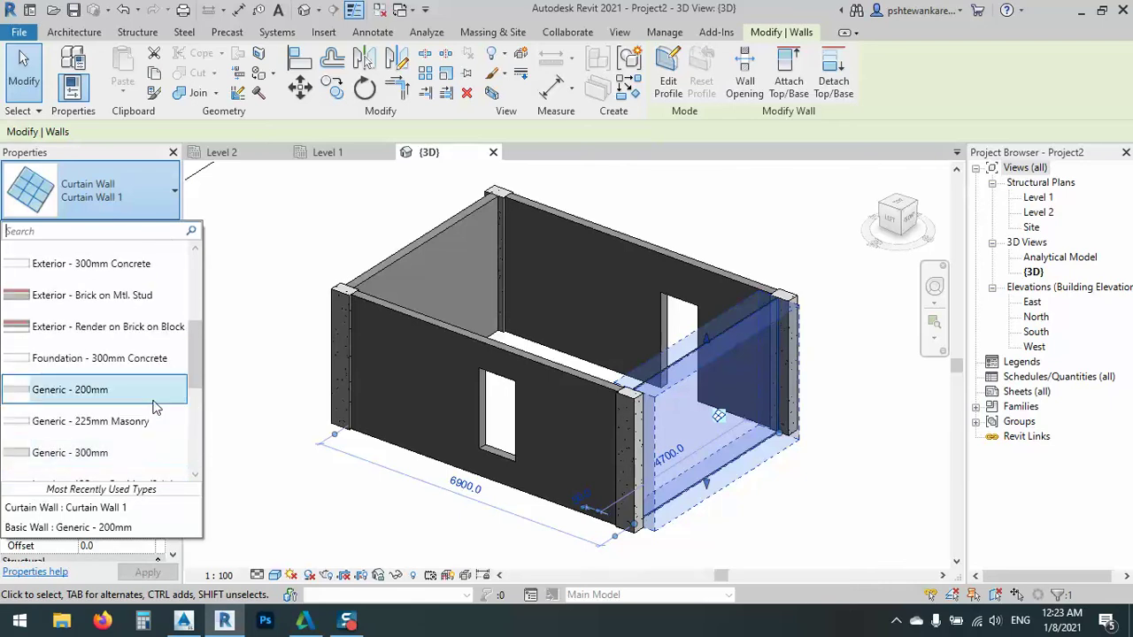
{"action": "scroll", "coordinate": [155, 407], "scroll_direction": "down", "scroll_amount": 3}
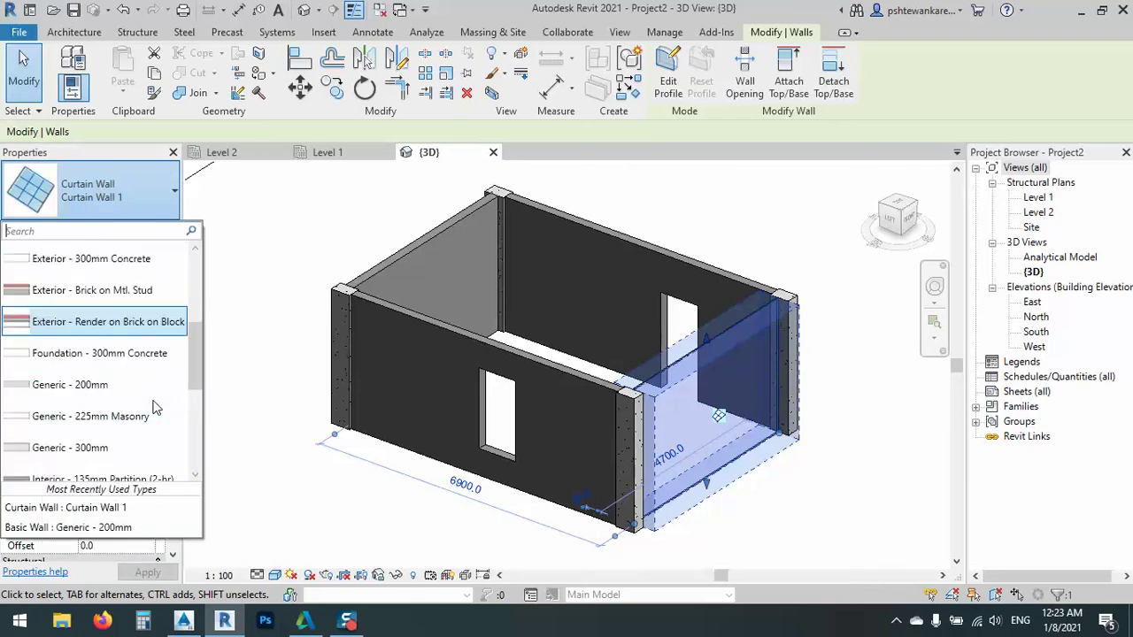
{"action": "scroll", "coordinate": [155, 408], "scroll_direction": "down", "scroll_amount": 3}
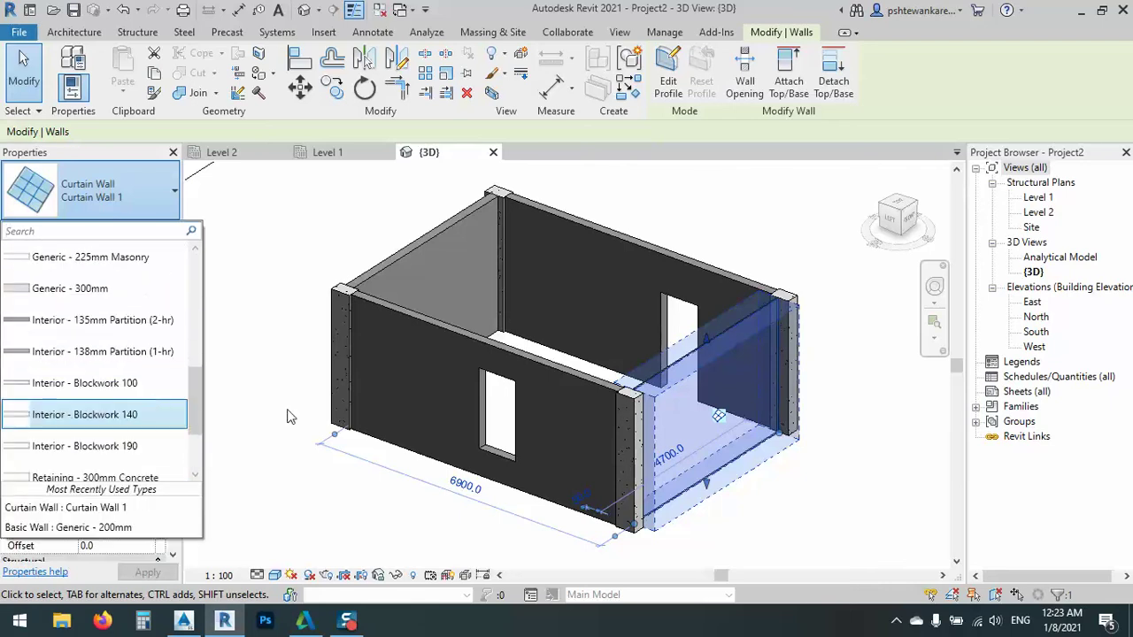
{"action": "left_click", "coordinate": [885, 506]}
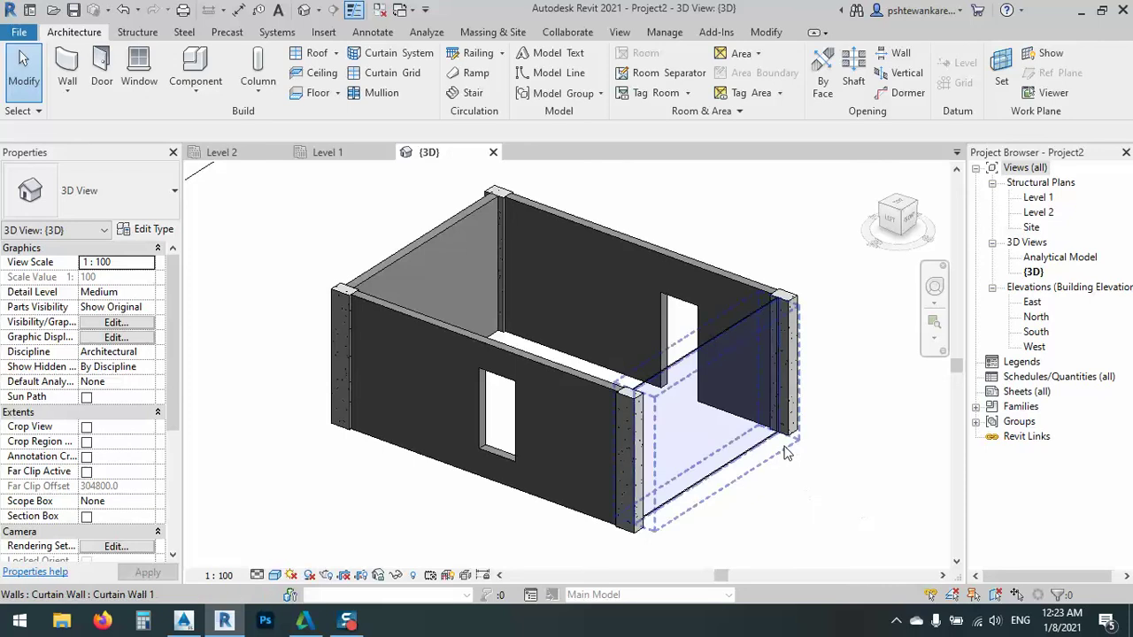
Set the 3D view's discipline to Structural
{"action": "middle_click_drag", "start_coordinate": [822, 496], "coordinate": [827, 473]}
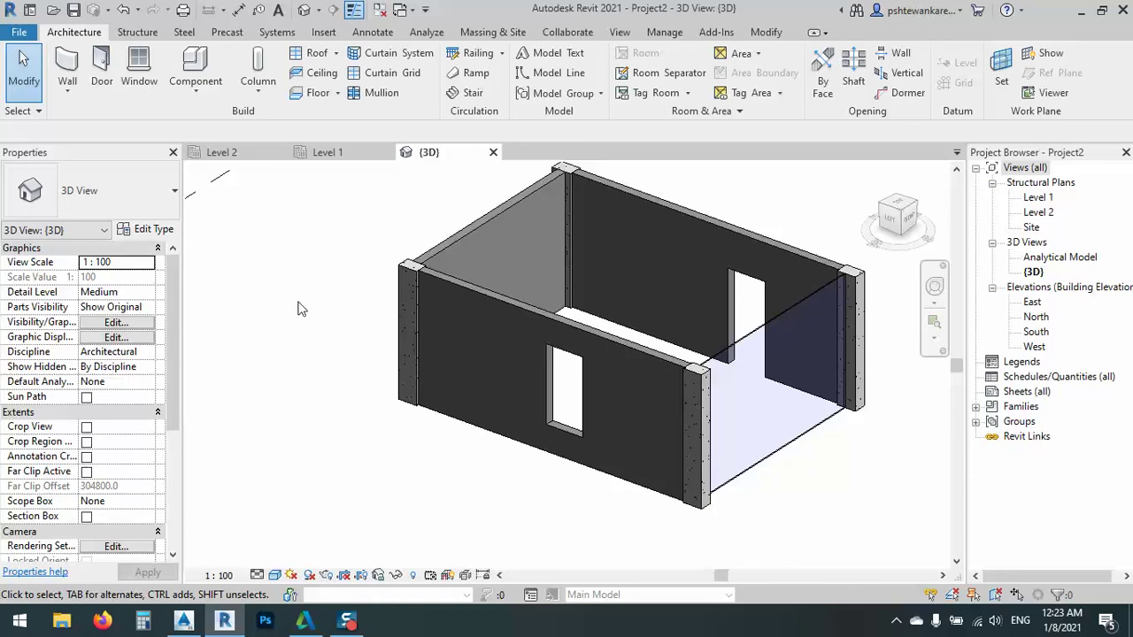
{"action": "left_click", "coordinate": [126, 352]}
{"action": "left_click", "coordinate": [146, 353]}
{"action": "left_click", "coordinate": [104, 381]}
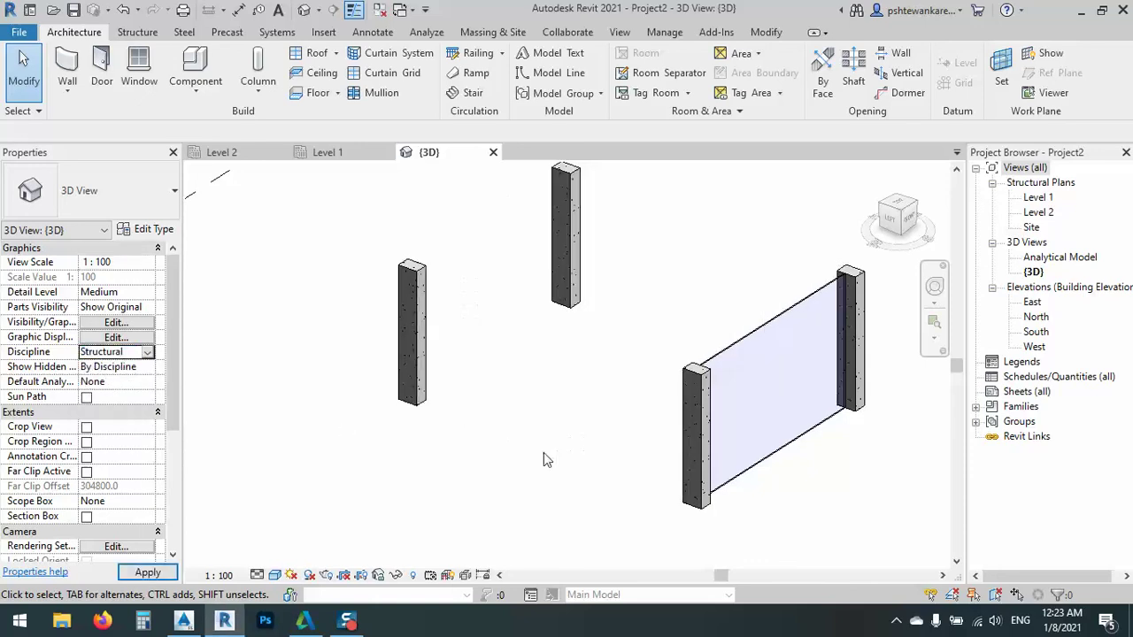
Replace the curtain wall's glazed panel with the basic wall type CW 102-50-100p
{"action": "left_click", "coordinate": [739, 346]}
{"action": "left_click", "coordinate": [82, 186]}
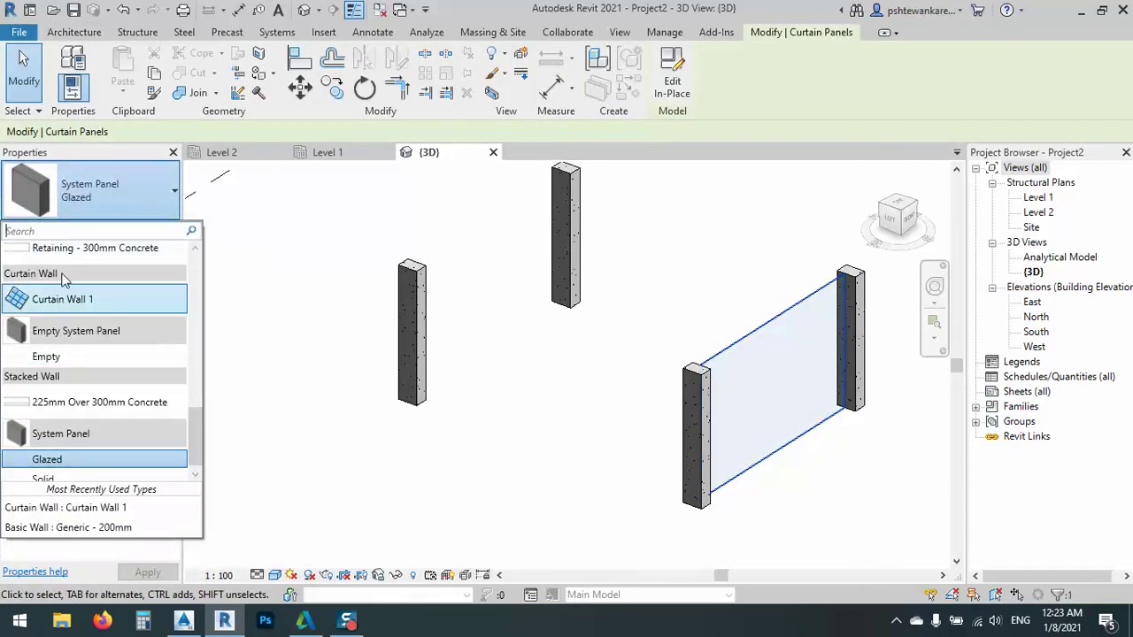
{"action": "scroll", "coordinate": [67, 301], "scroll_direction": "up", "scroll_amount": 3}
{"action": "scroll", "coordinate": [67, 301], "scroll_direction": "up", "scroll_amount": 10}
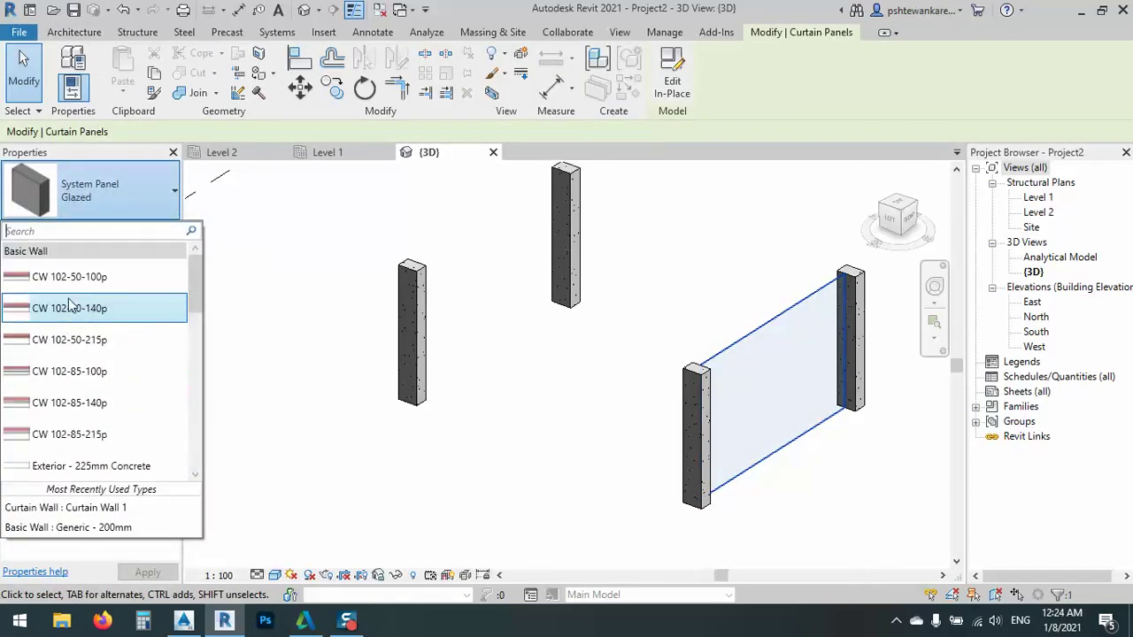
{"action": "left_click", "coordinate": [68, 281]}
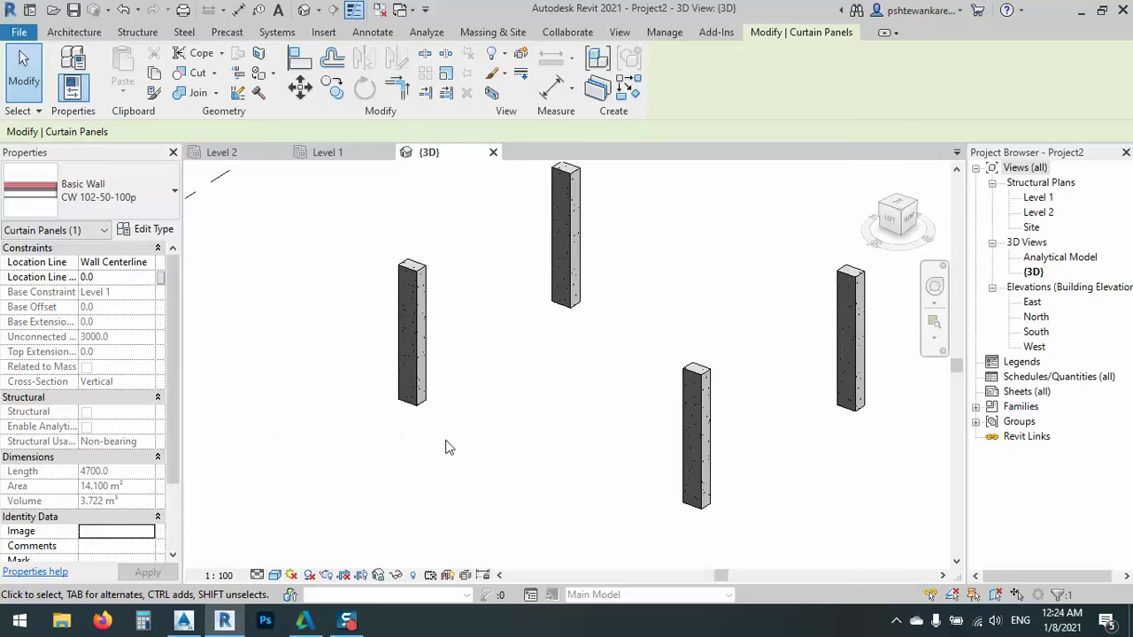
{"action": "left_click", "coordinate": [527, 476]}
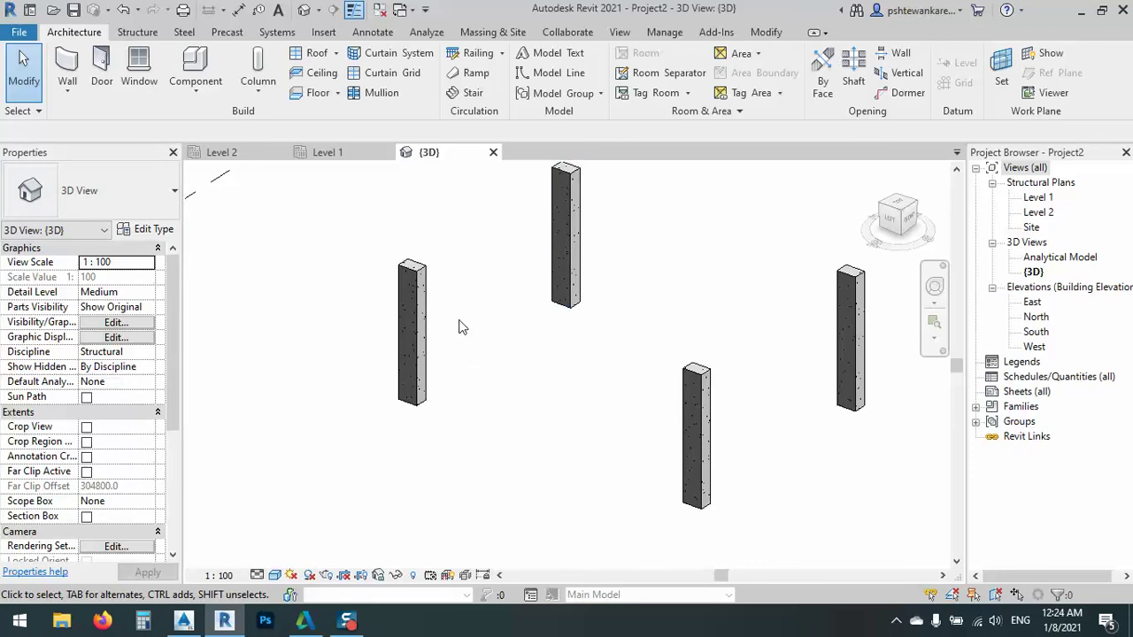
Set the 3D view's discipline to Architectural and view the model from its back end
{"action": "left_click", "coordinate": [144, 355]}
{"action": "left_click", "coordinate": [146, 354]}
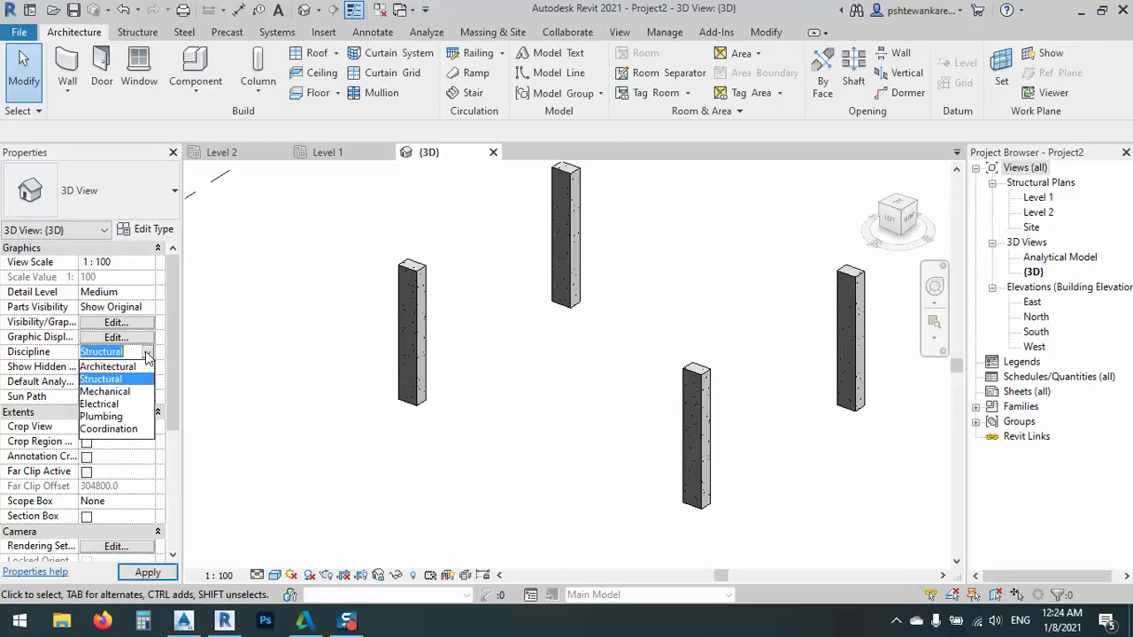
{"action": "left_click", "coordinate": [146, 355]}
{"action": "left_click", "coordinate": [145, 354]}
{"action": "left_click", "coordinate": [108, 367]}
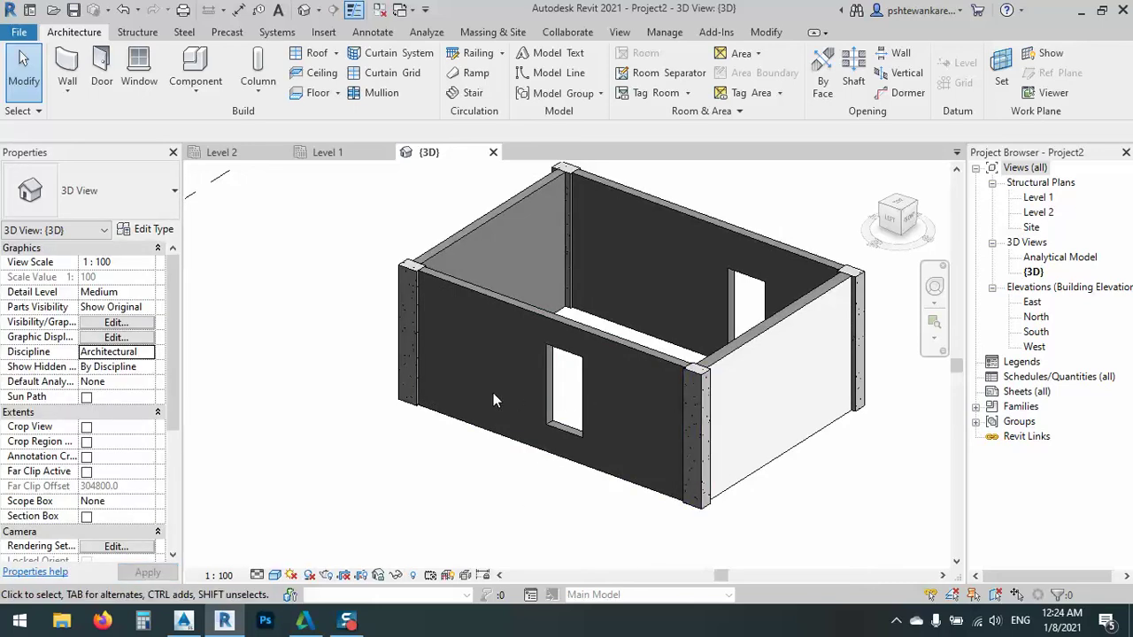
{"action": "scroll", "coordinate": [467, 392], "scroll_direction": "down", "scroll_amount": 5}
{"action": "middle_click_drag", "start_coordinate": [493, 514], "coordinate": [735, 416], "text": "shift"}
{"action": "scroll", "coordinate": [736, 416], "scroll_direction": "up", "scroll_amount": 3}
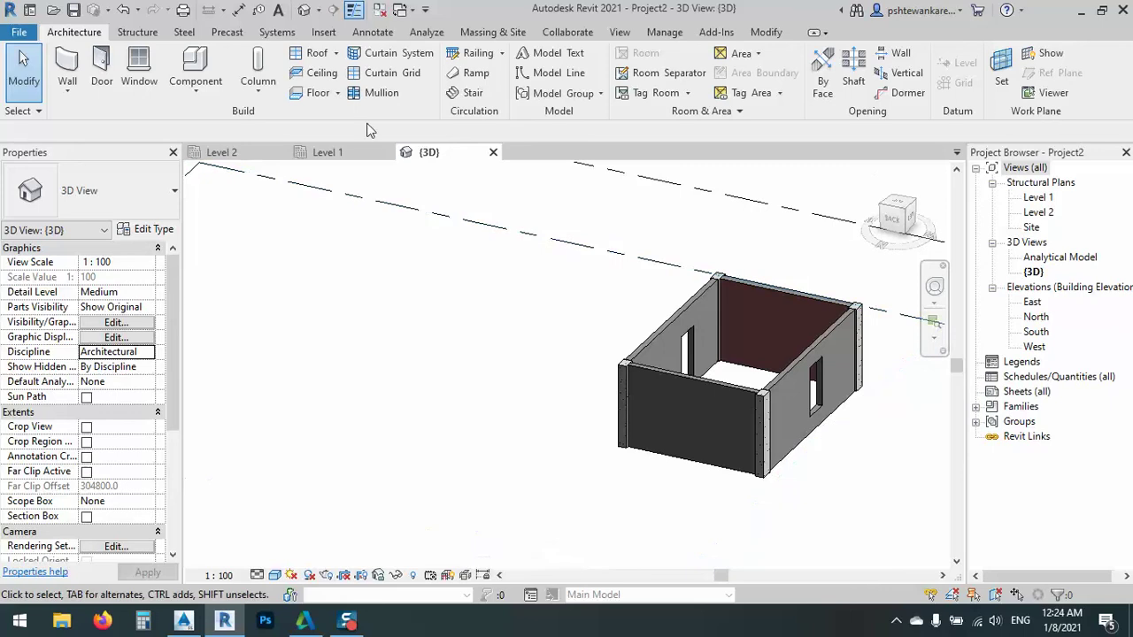
In the Level 1 plan, examine the properties of a 475 x 610mm architectural column on grid 4, and return to the 3D view
{"action": "left_click", "coordinate": [335, 152]}
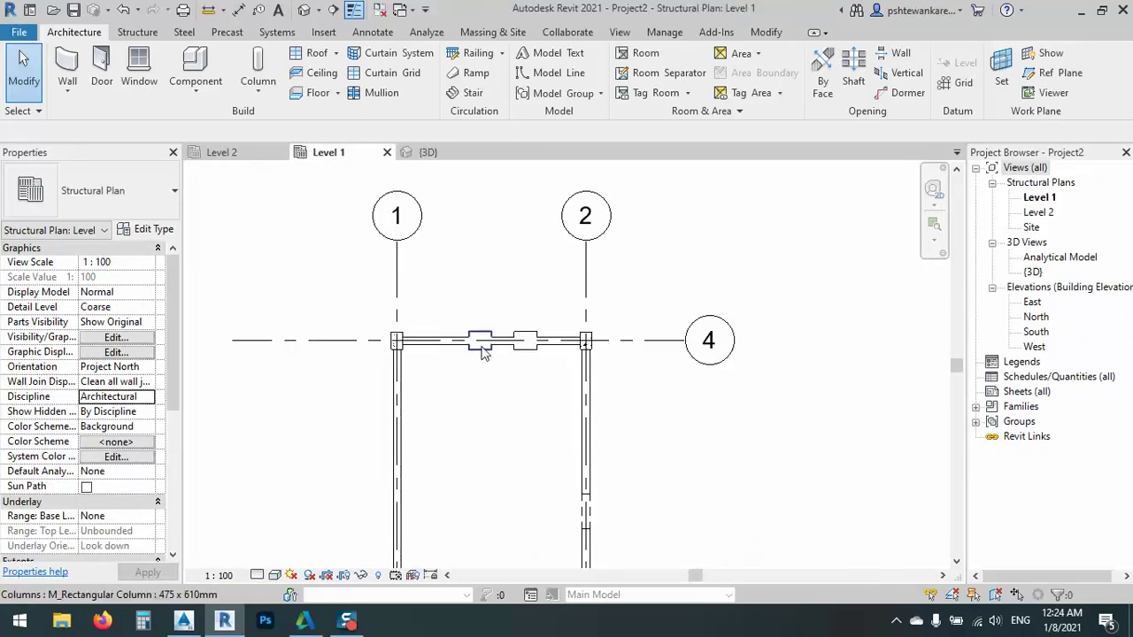
{"action": "left_click", "coordinate": [481, 347]}
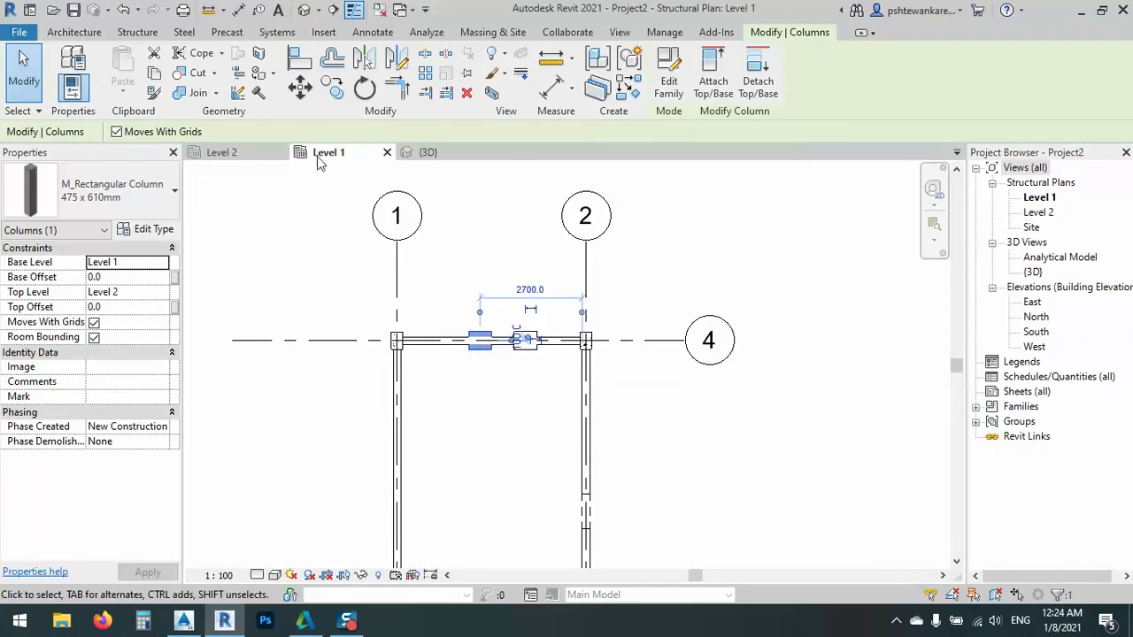
{"action": "left_click", "coordinate": [425, 153]}
{"action": "left_click", "coordinate": [512, 469]}
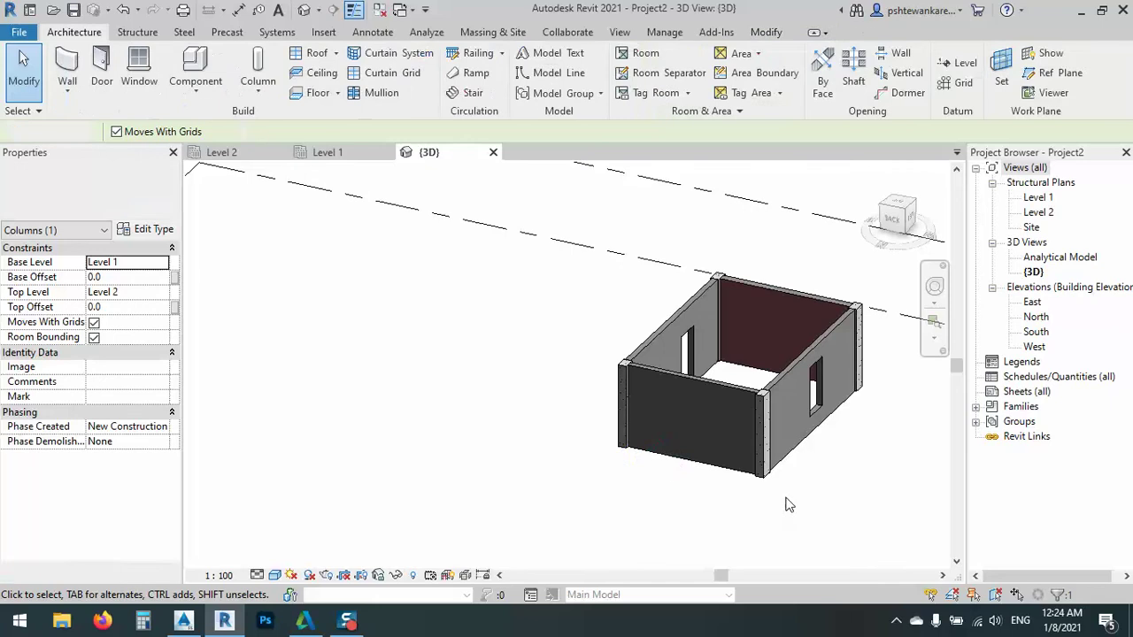
Examine the constraint, material and structural properties of the concrete column at grid intersection 1-4 in the 3D view
{"action": "scroll", "coordinate": [780, 463], "scroll_direction": "up", "scroll_amount": 3}
{"action": "scroll", "coordinate": [744, 326], "scroll_direction": "up", "scroll_amount": 4}
{"action": "left_click", "coordinate": [746, 330]}
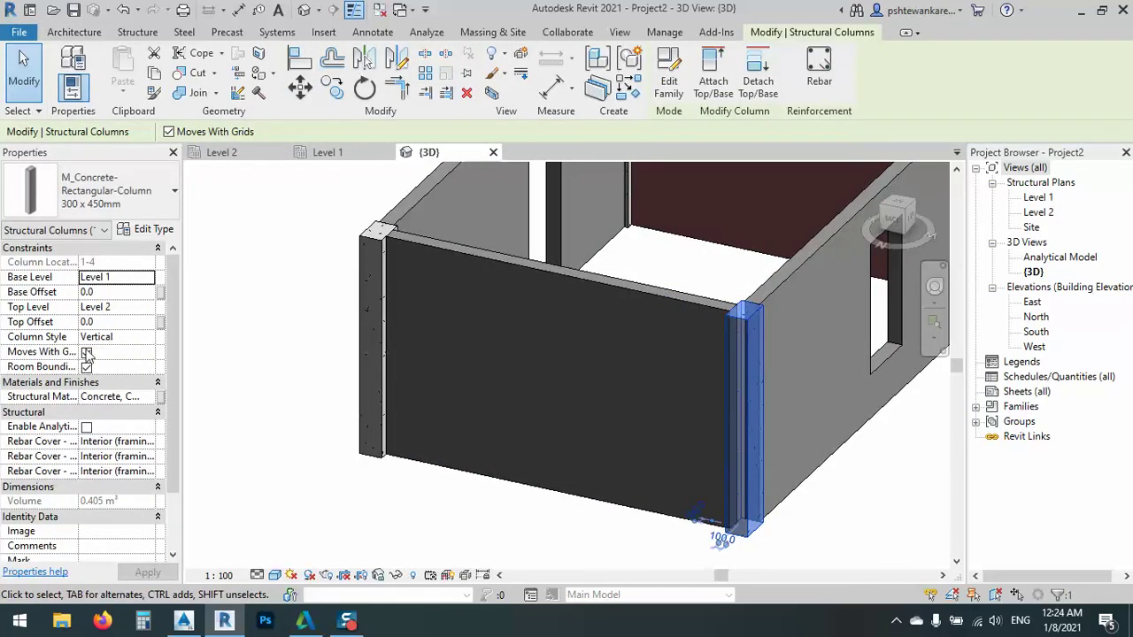
{"action": "scroll", "coordinate": [86, 414], "scroll_direction": "down", "scroll_amount": 3}
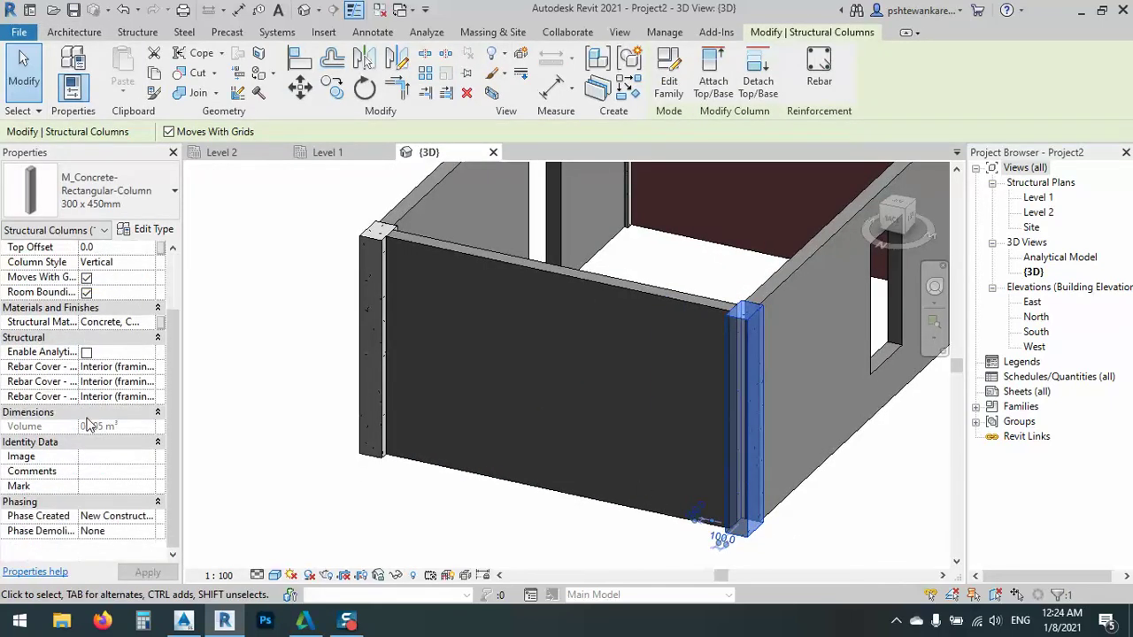
{"action": "scroll", "coordinate": [86, 413], "scroll_direction": "up", "scroll_amount": 3}
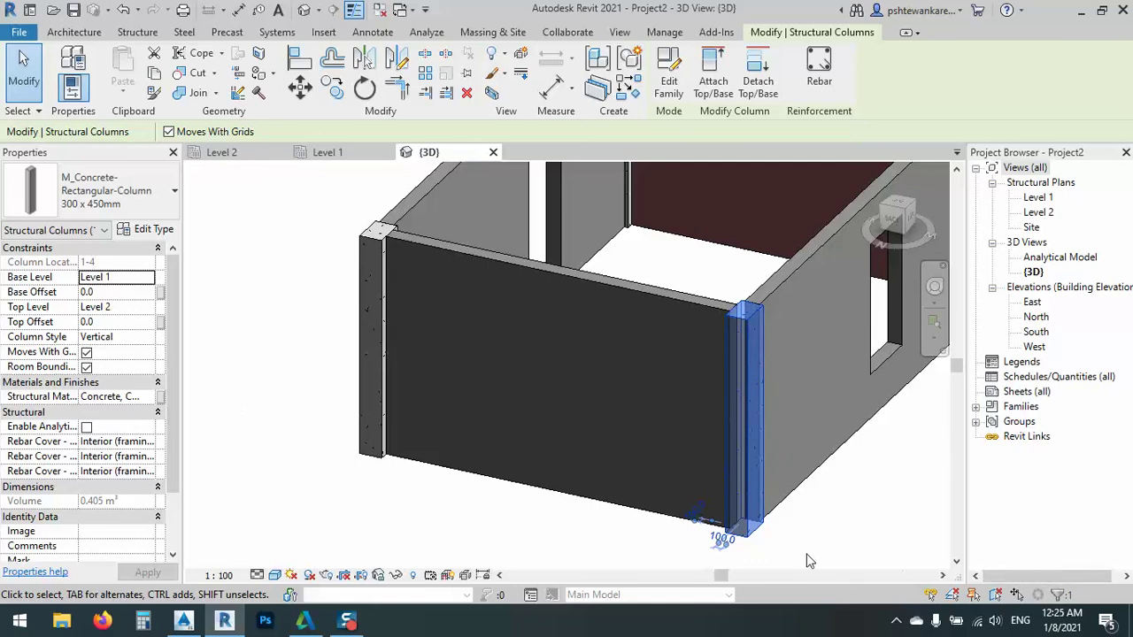
{"action": "left_click", "coordinate": [839, 517]}
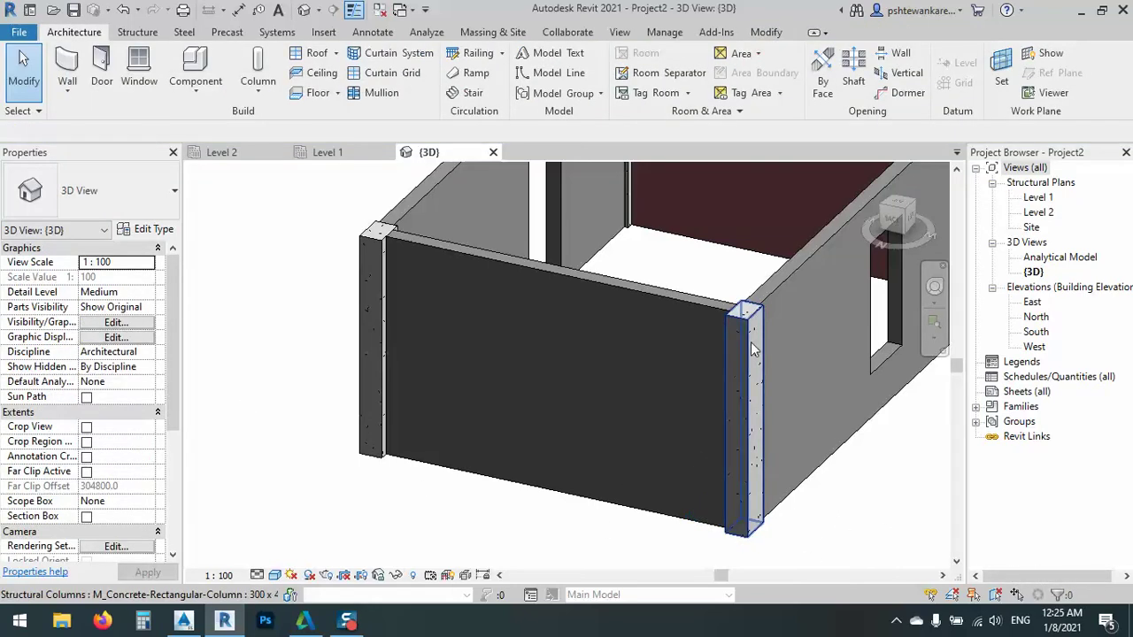
{"action": "scroll", "coordinate": [525, 428], "scroll_direction": "down", "scroll_amount": 3}
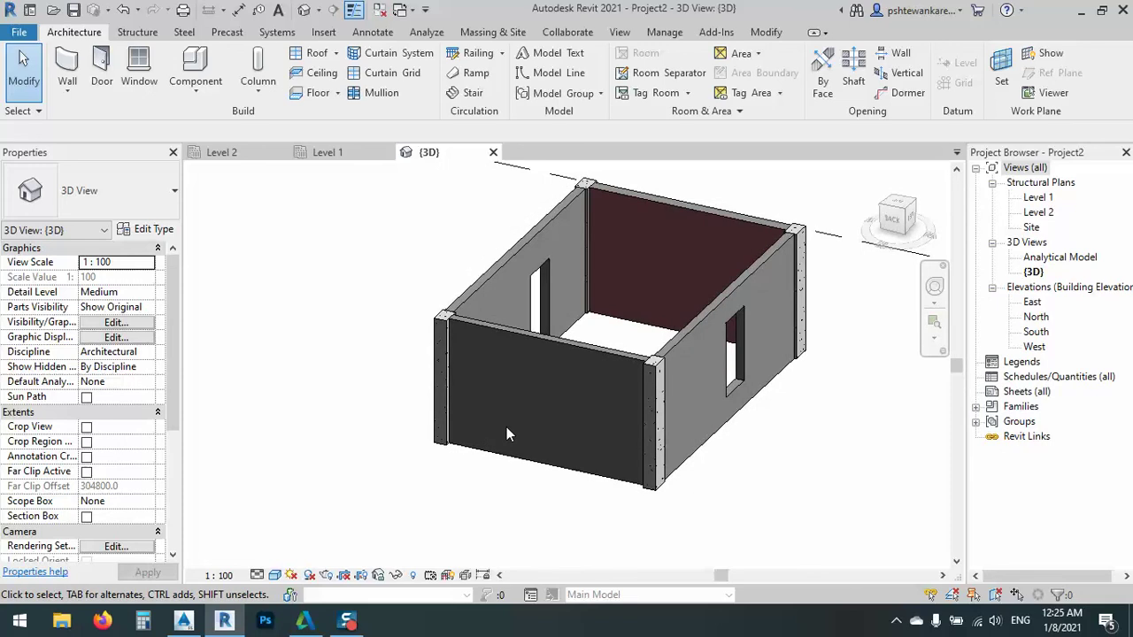